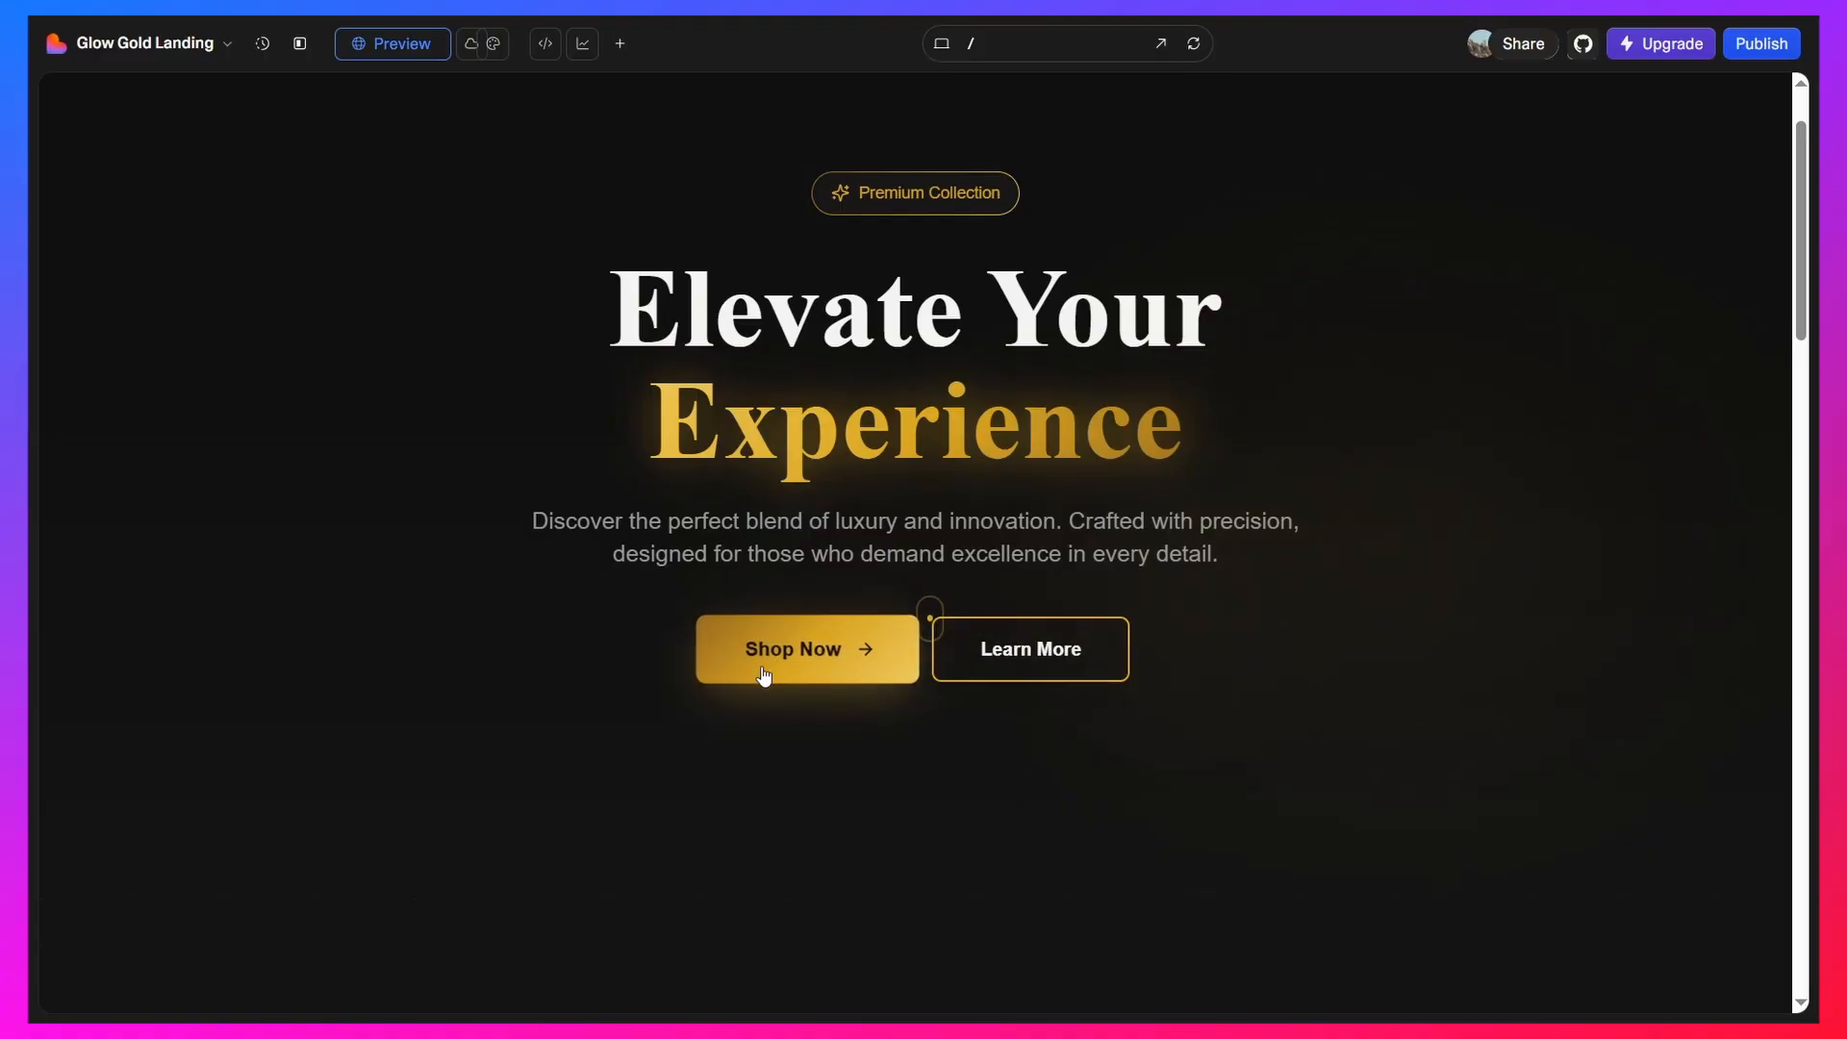
Review the landing page preview, covering the hero, slideshow, feature cards, statistics, newsletter signup and footer
{"action": "scroll", "coordinate": [1058, 644], "scroll_direction": "down", "scroll_amount": 5}
{"action": "scroll", "coordinate": [960, 584], "scroll_direction": "down", "scroll_amount": 3}
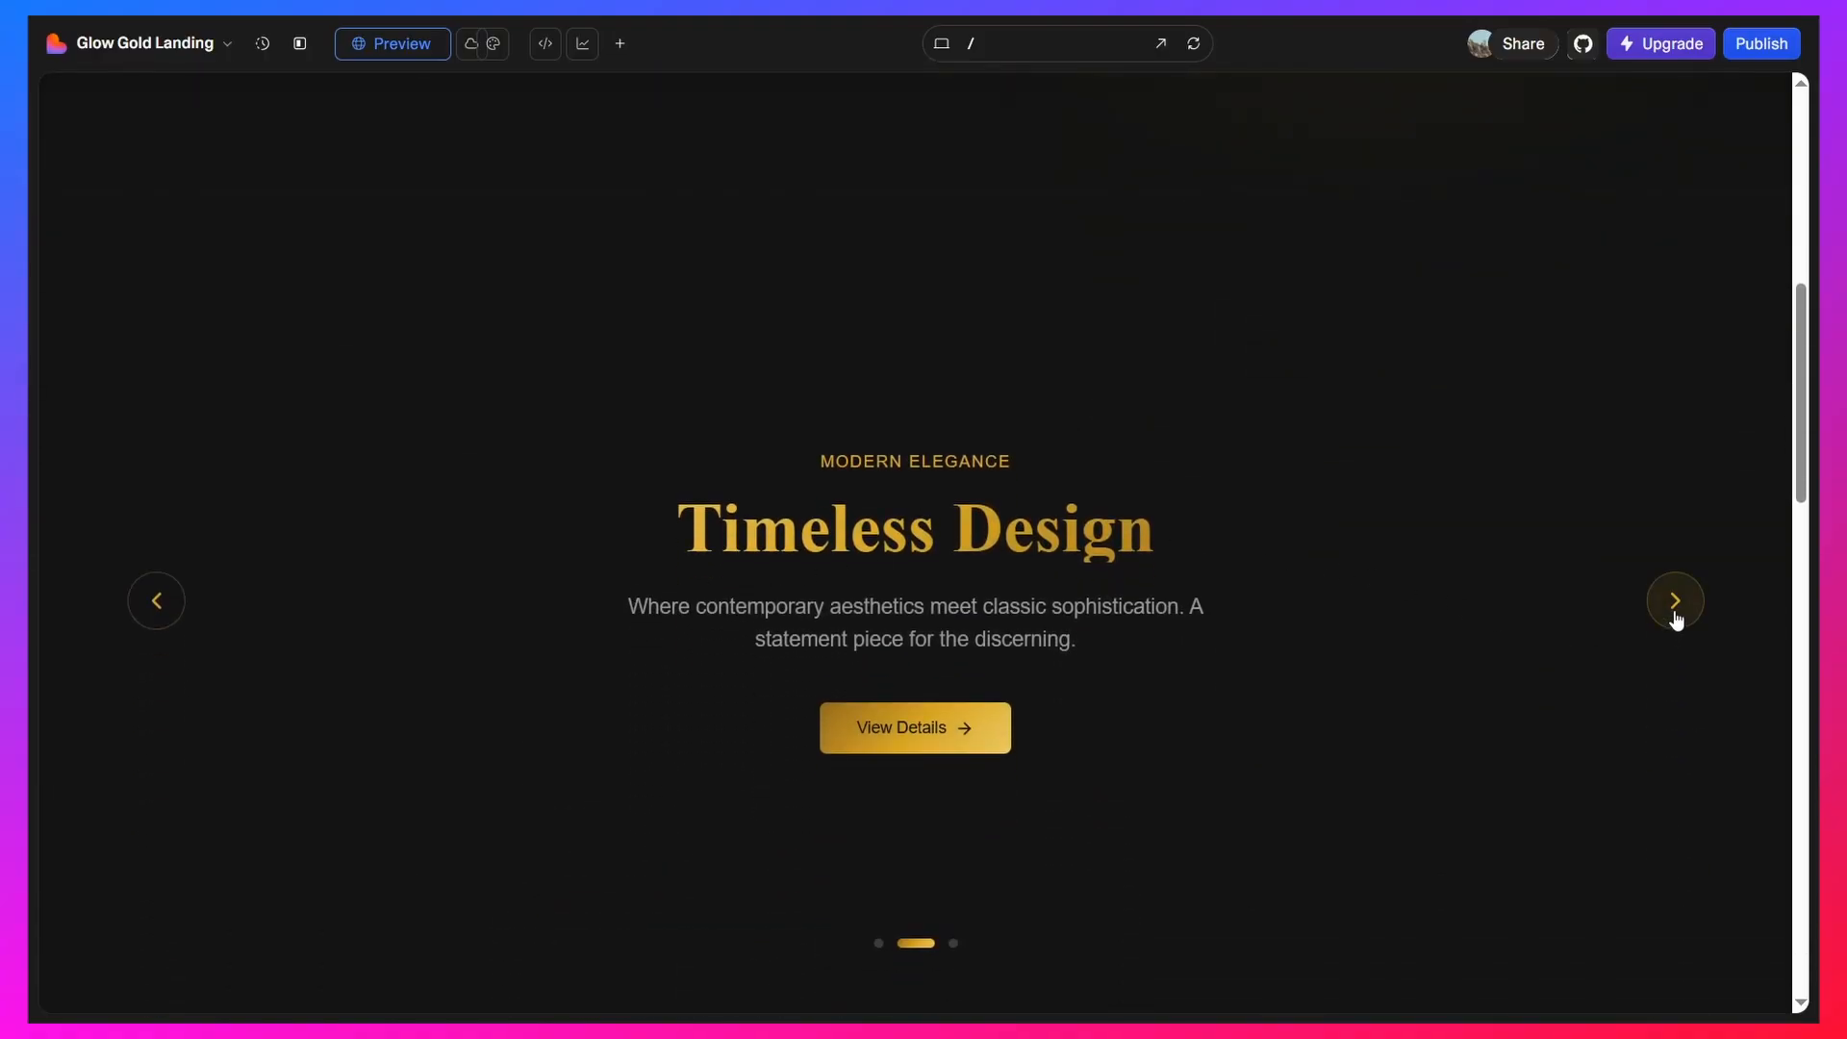
{"action": "left_click", "coordinate": [1672, 608]}
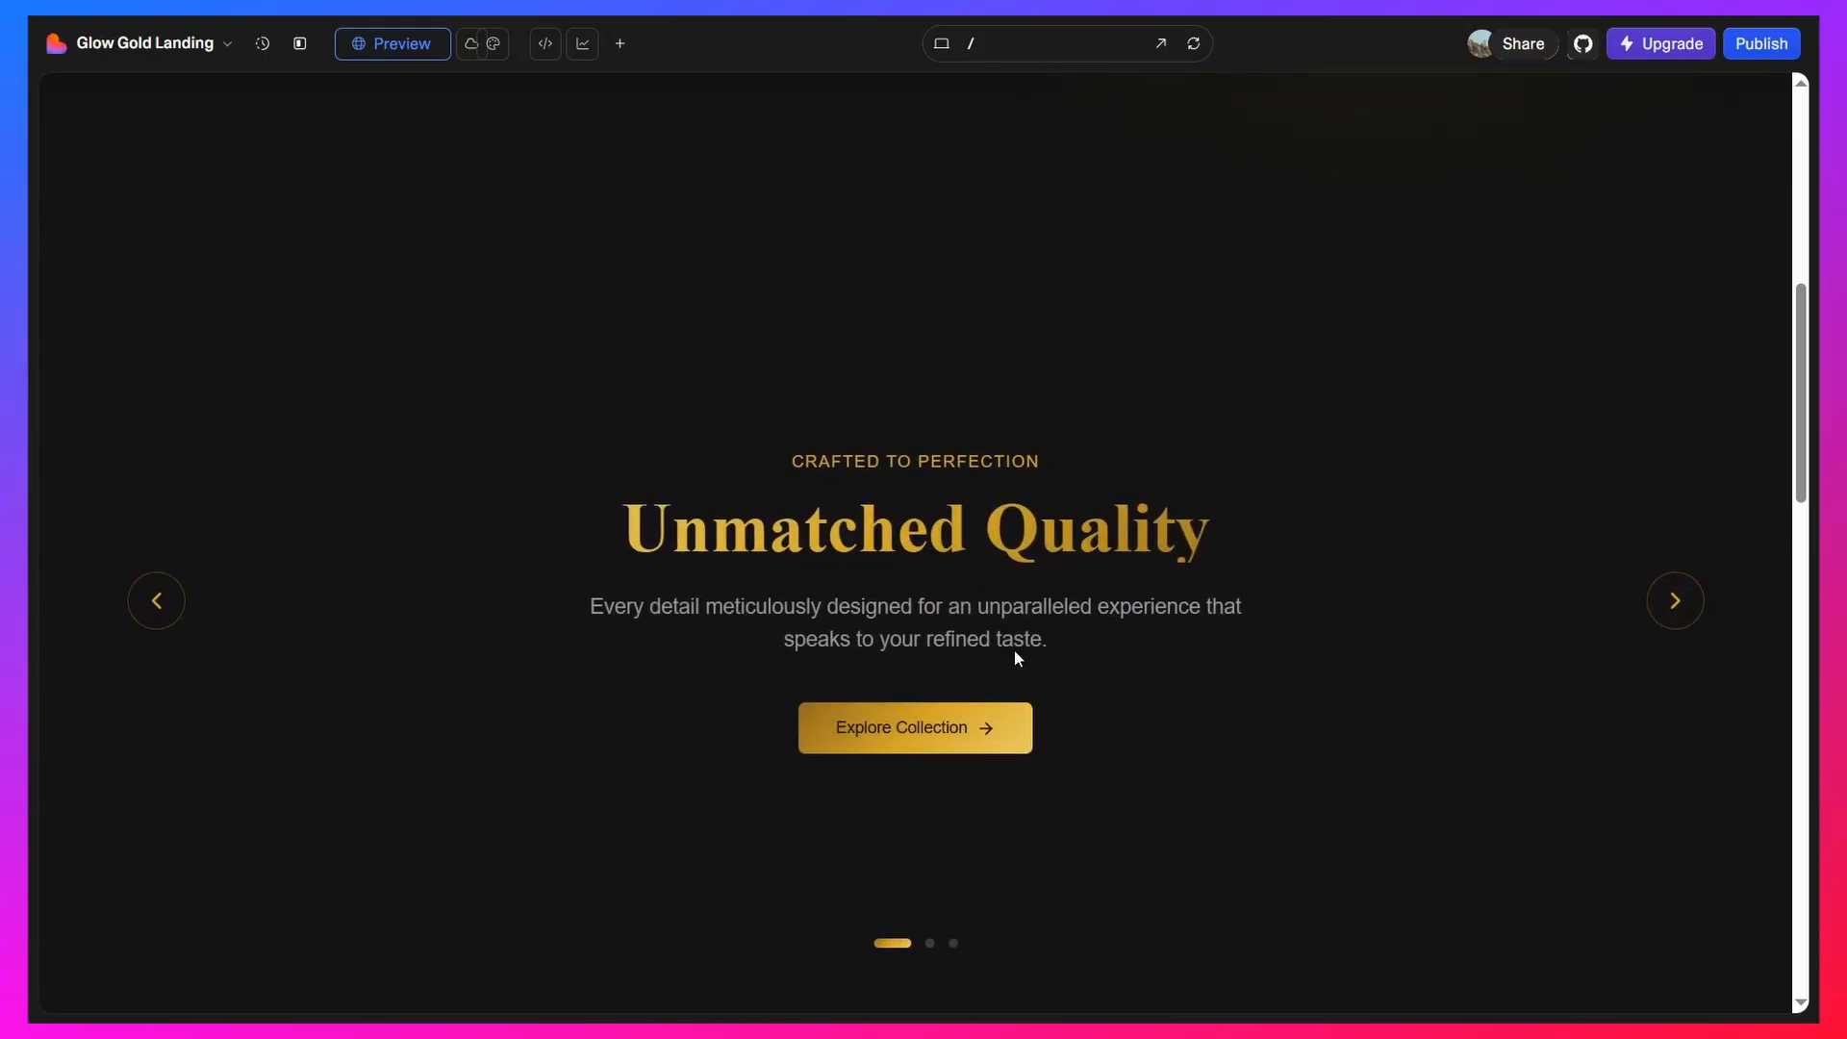
{"action": "scroll", "coordinate": [1008, 619], "scroll_direction": "down", "scroll_amount": 9}
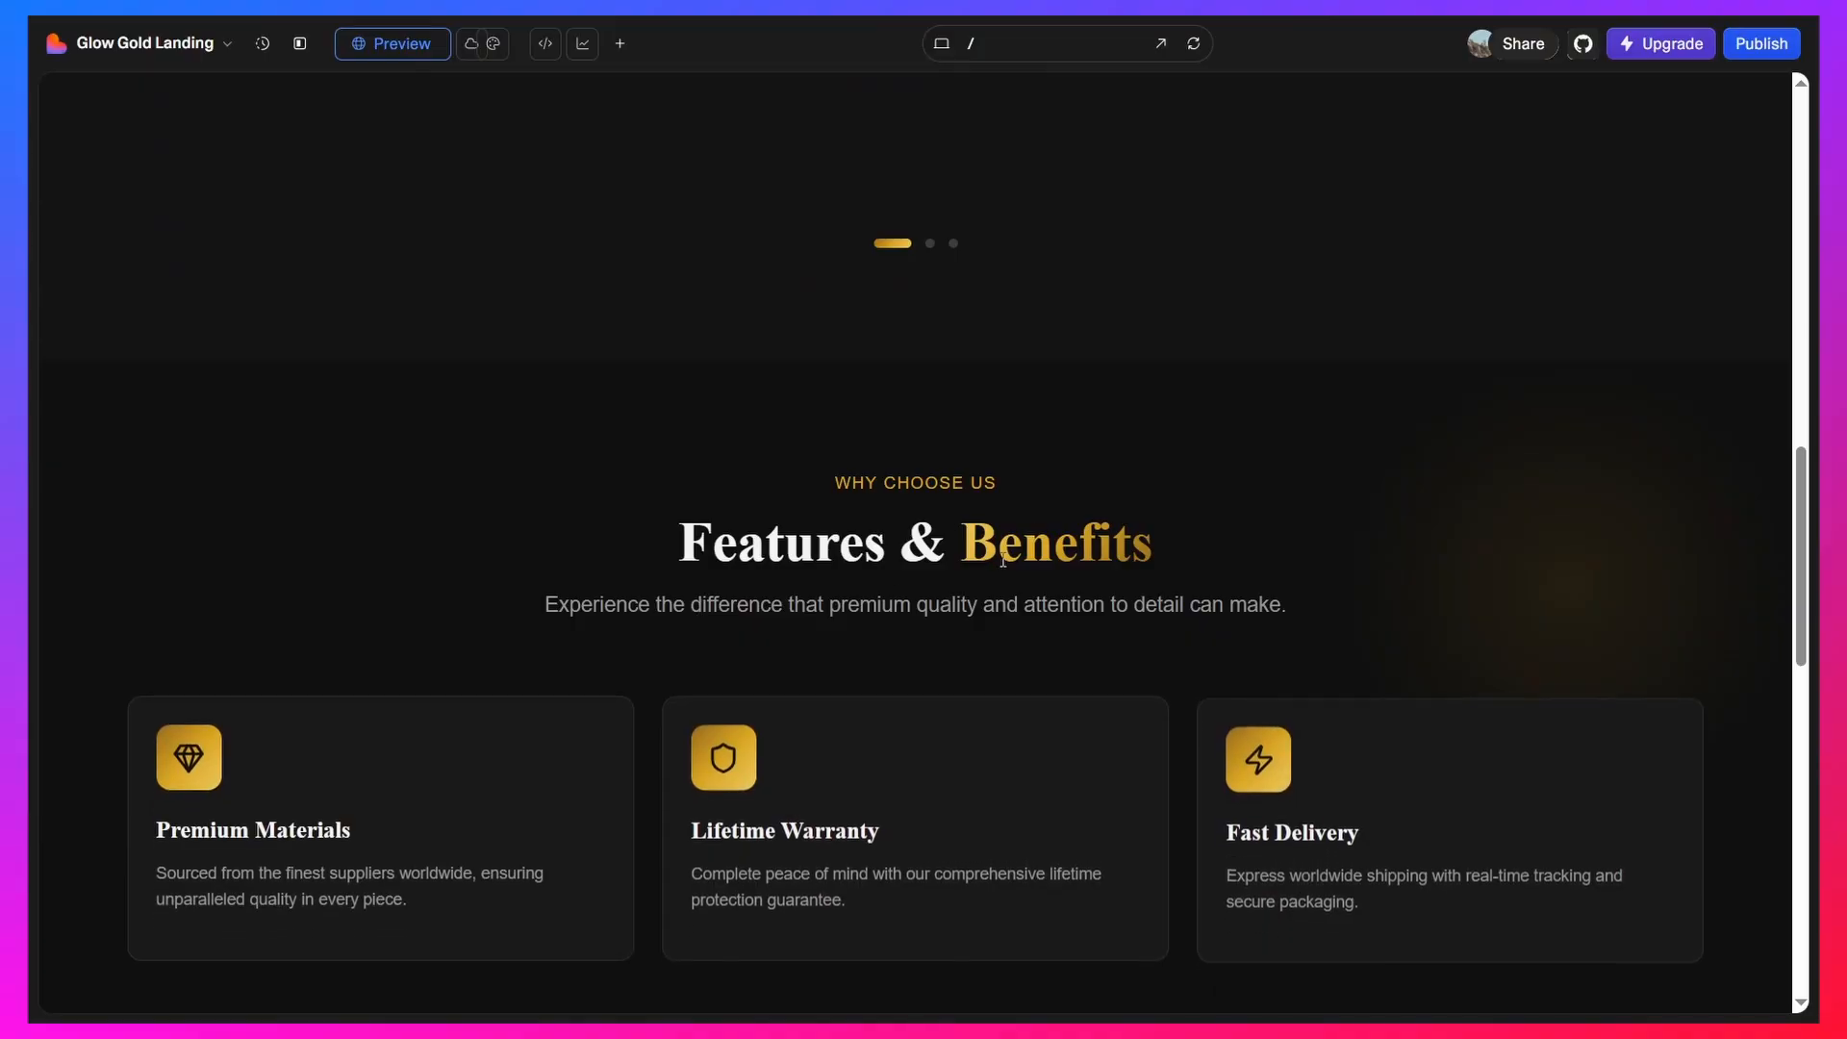
{"action": "scroll", "coordinate": [961, 481], "scroll_direction": "down", "scroll_amount": 5}
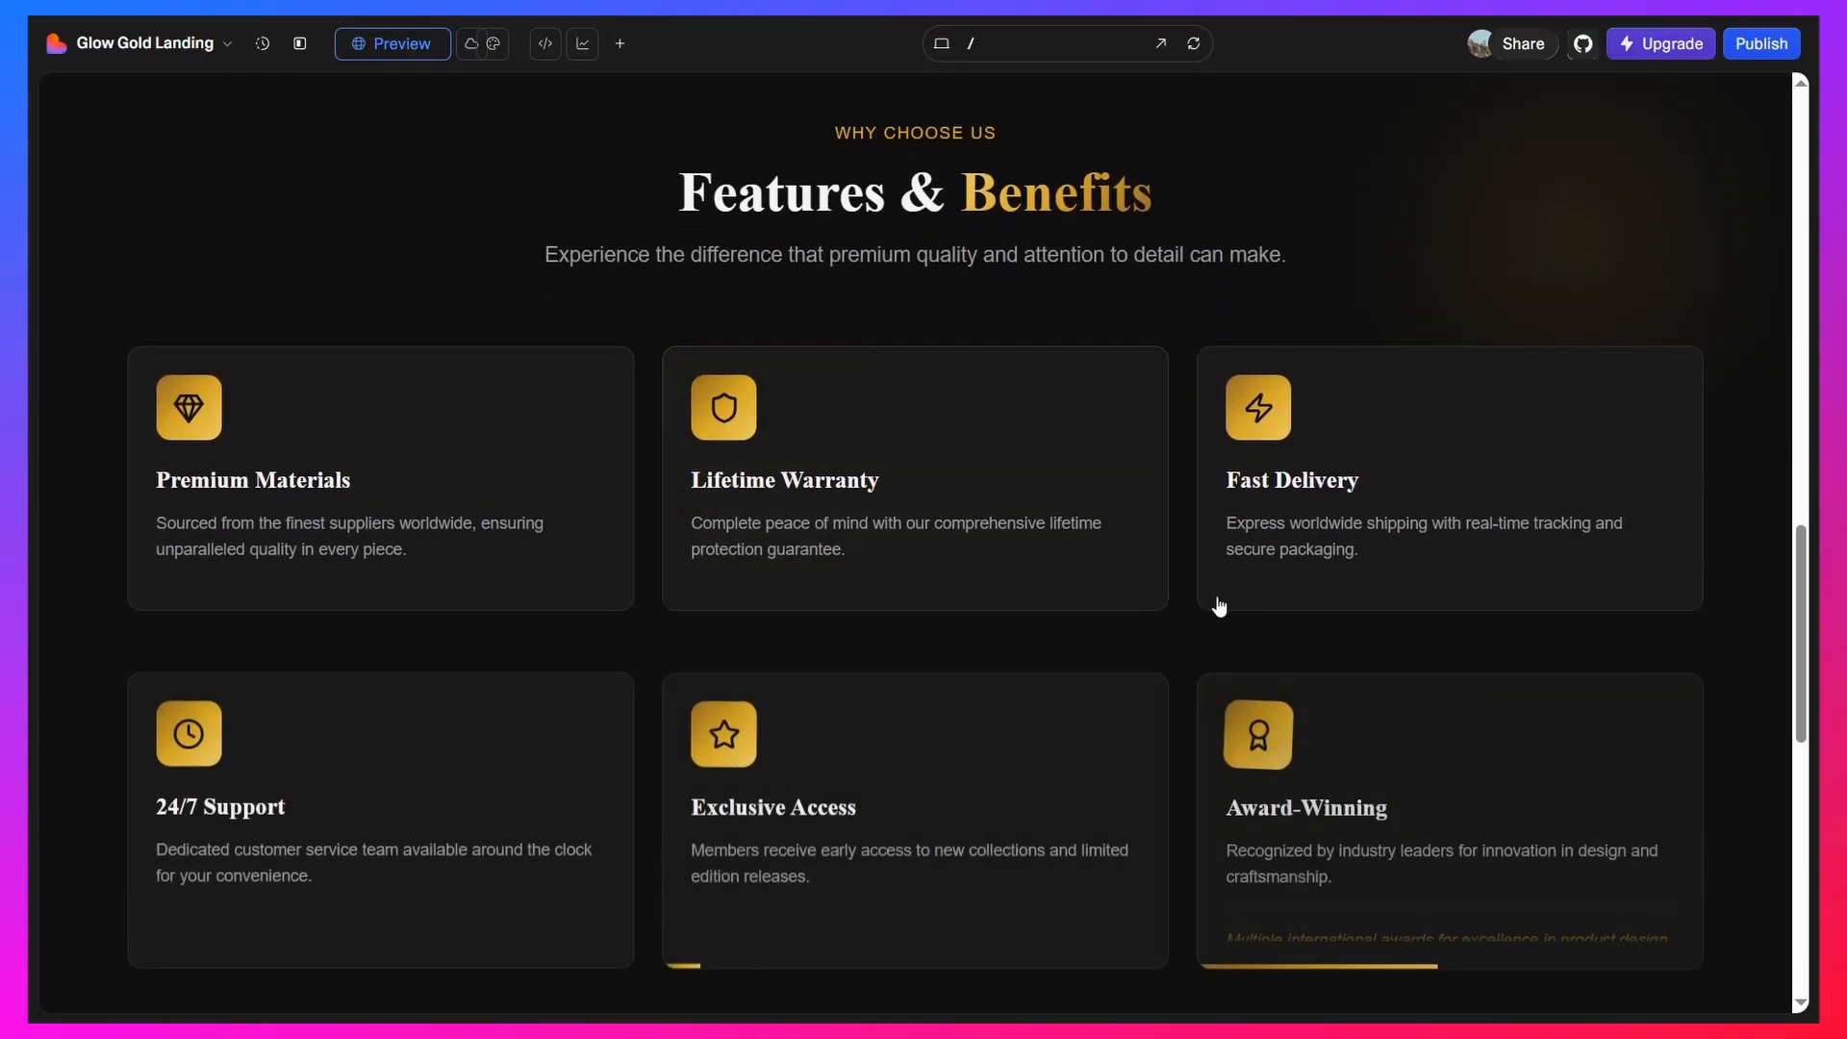
{"action": "mouse_move", "coordinate": [852, 524]}
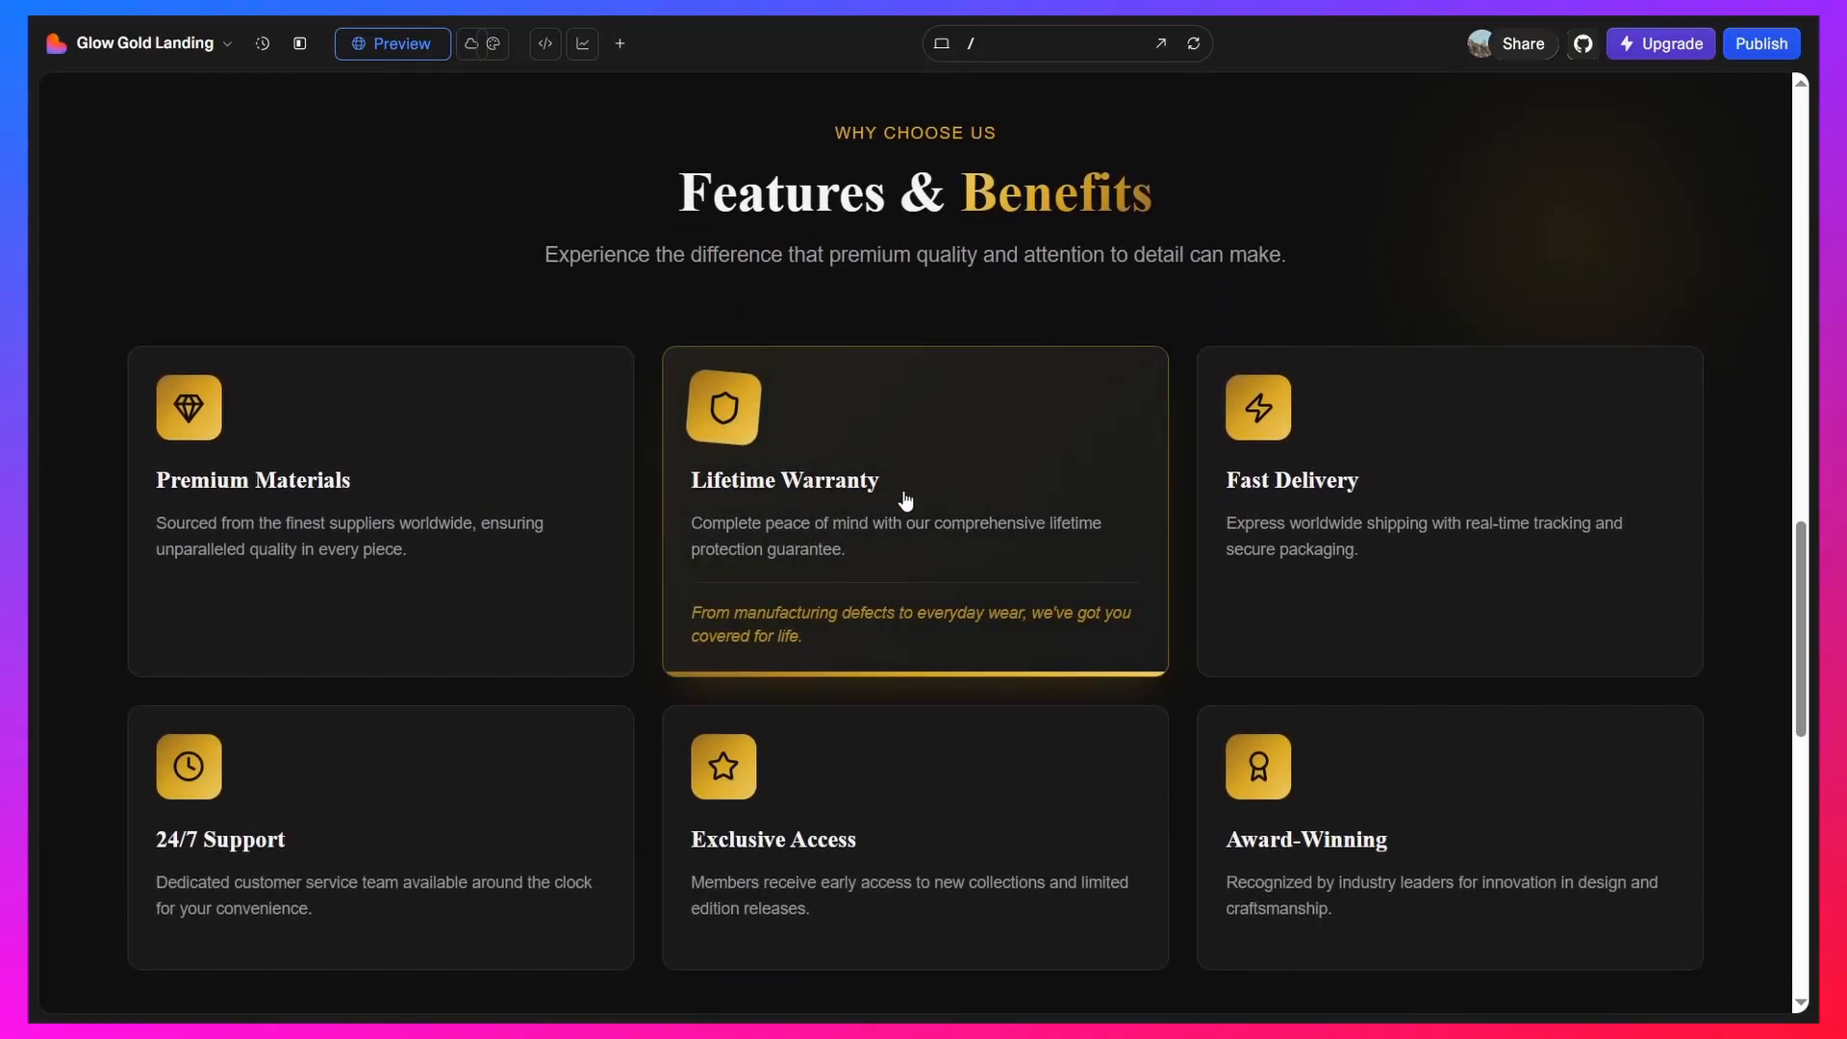
{"action": "scroll", "coordinate": [413, 417], "scroll_direction": "down", "scroll_amount": 3}
{"action": "mouse_move", "coordinate": [1412, 530]}
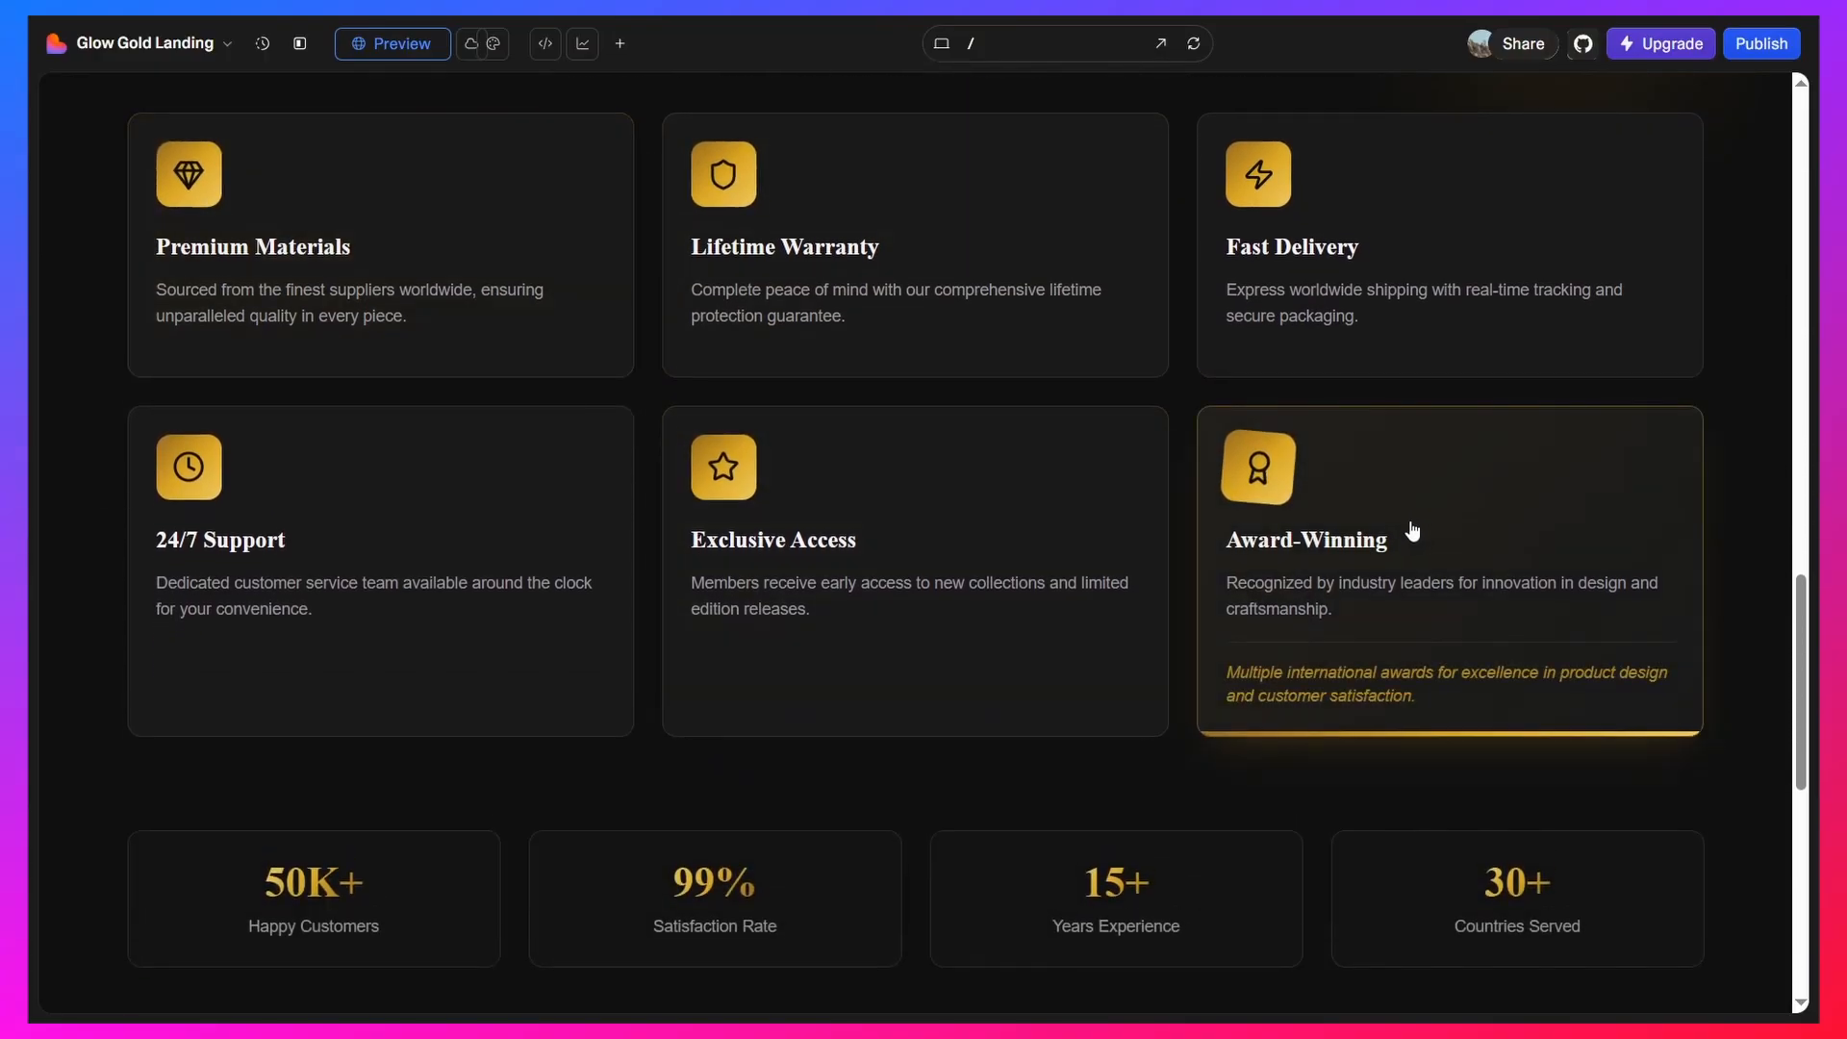
{"action": "scroll", "coordinate": [1412, 530], "scroll_direction": "down", "scroll_amount": 5}
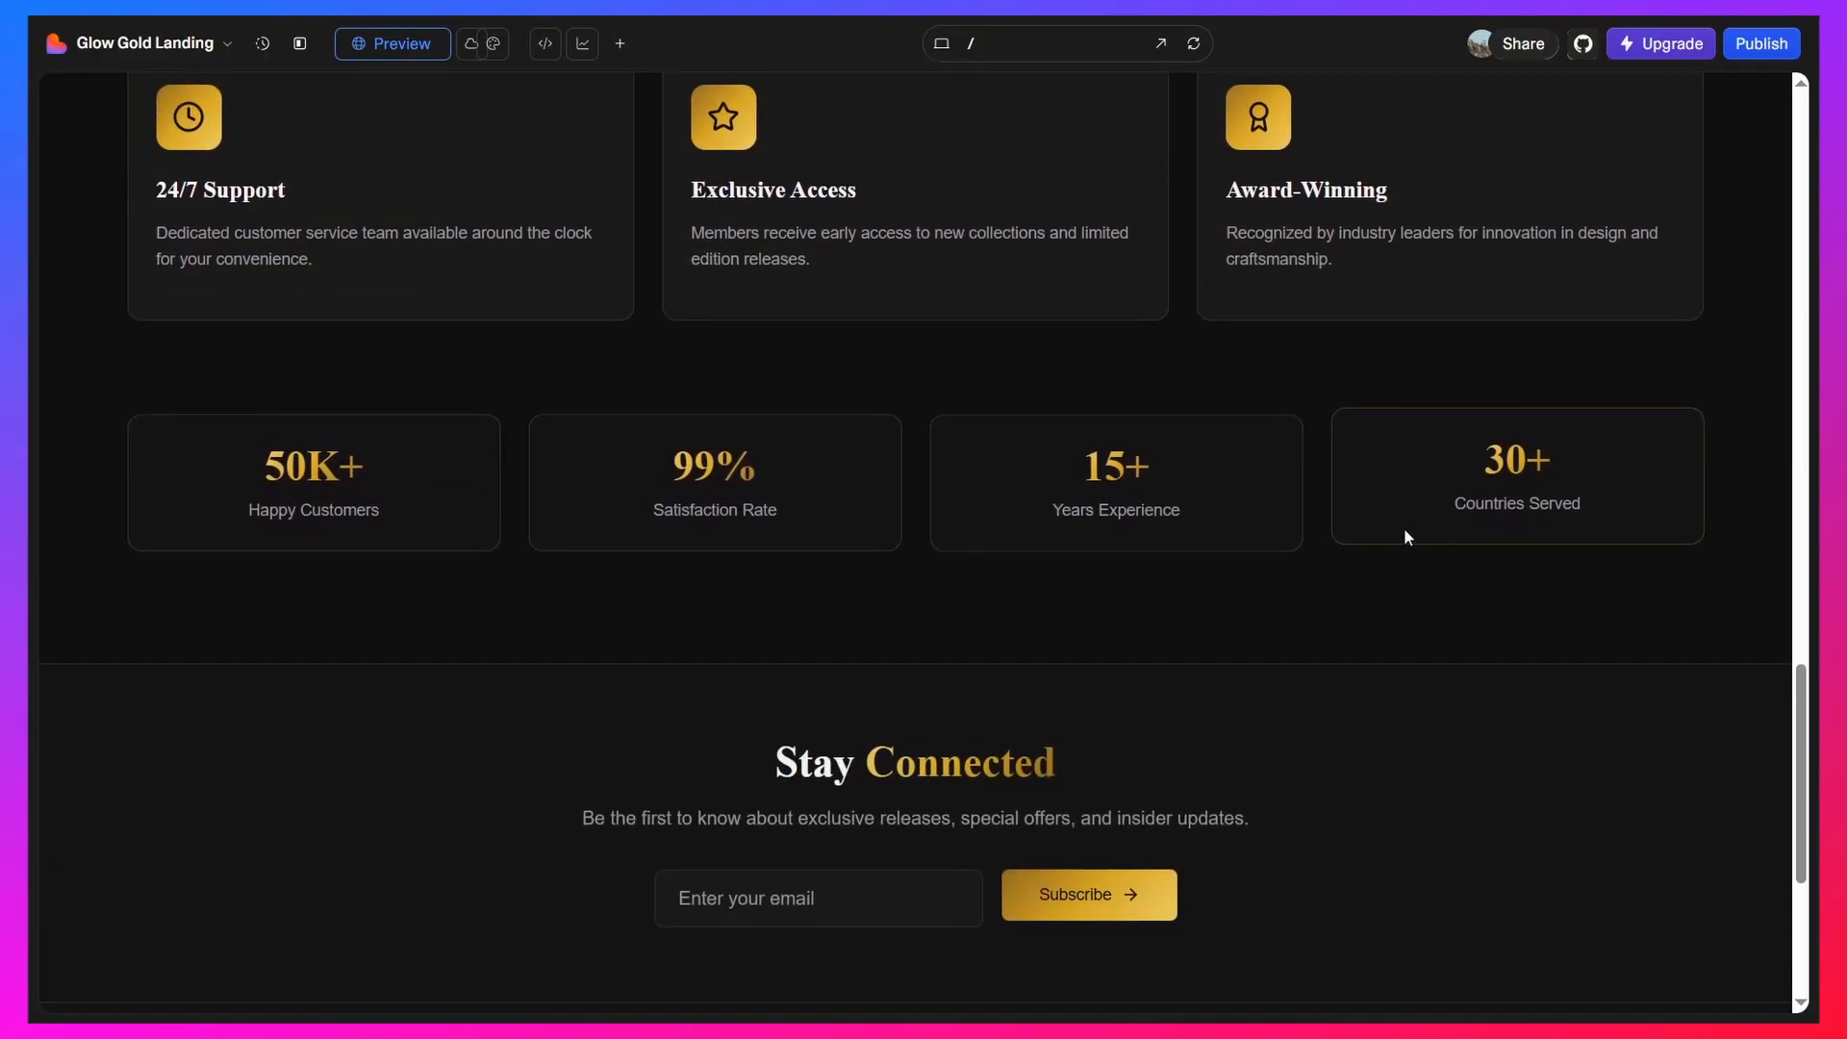
{"action": "scroll", "coordinate": [1145, 544], "scroll_direction": "down", "scroll_amount": 5}
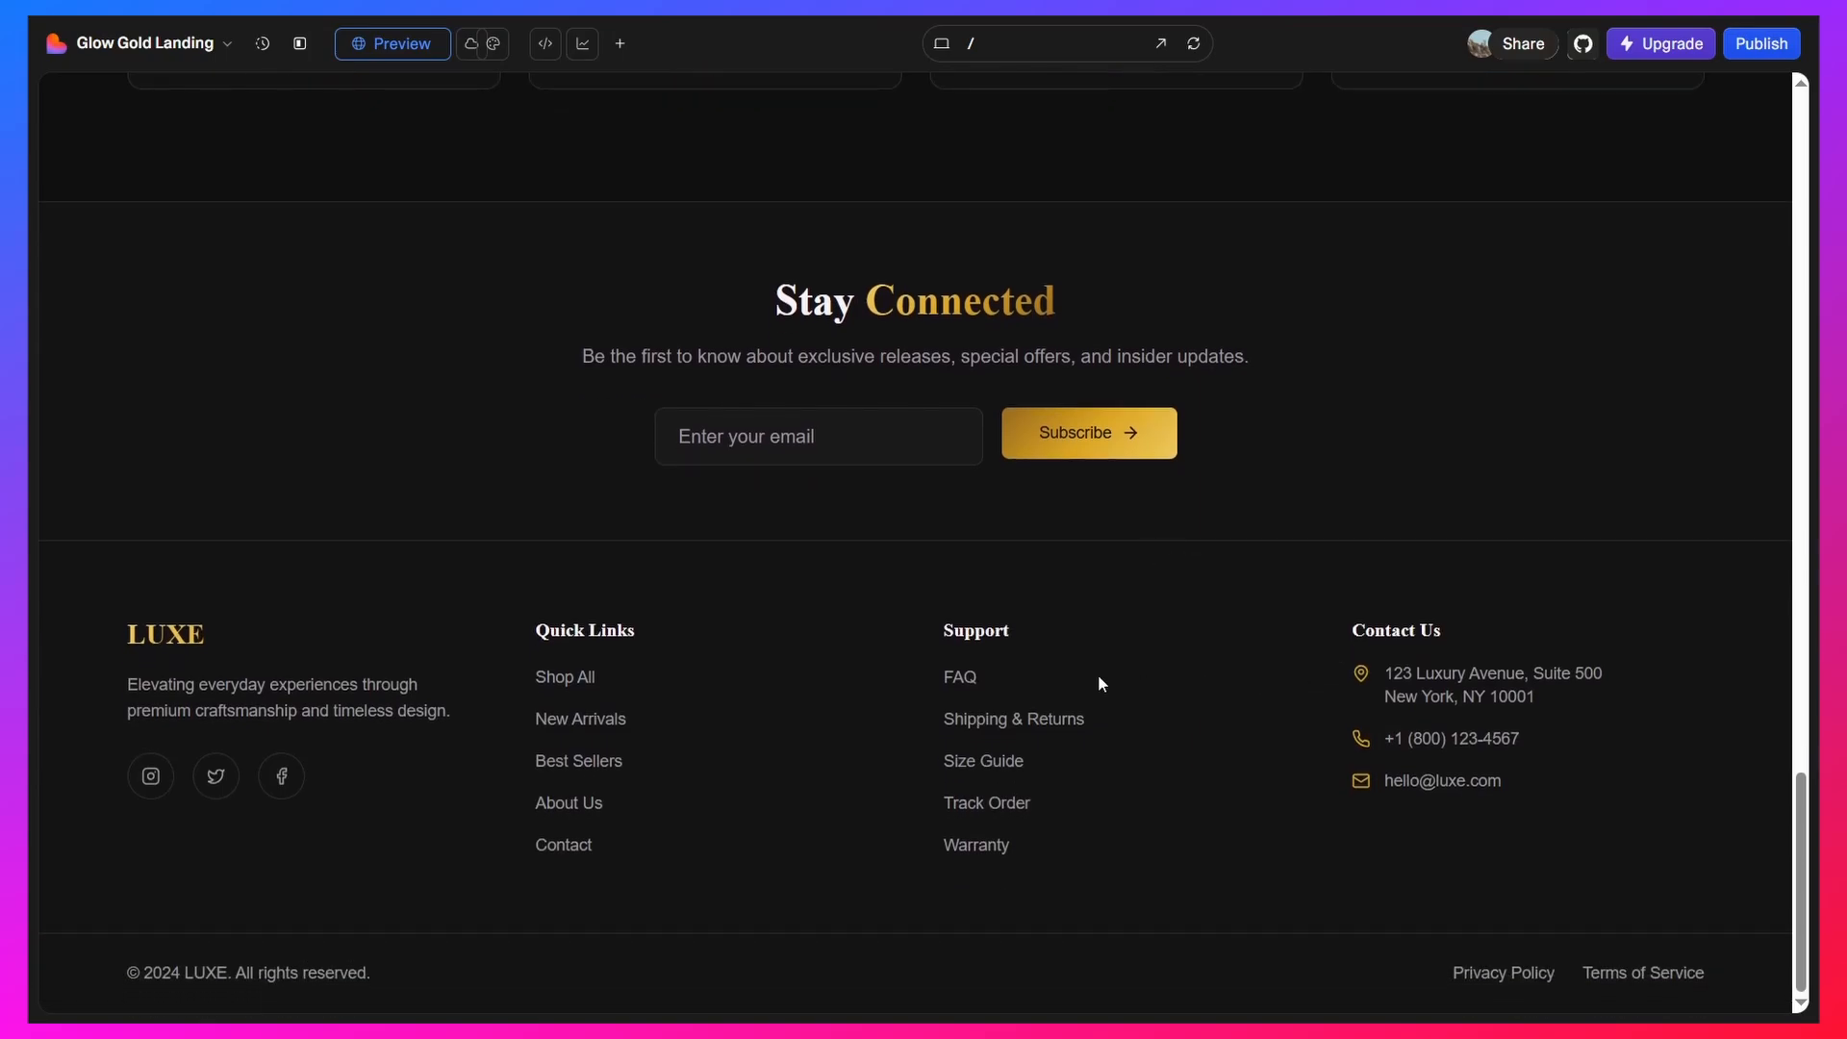
{"action": "scroll", "coordinate": [1119, 566], "scroll_direction": "up", "scroll_amount": 1}
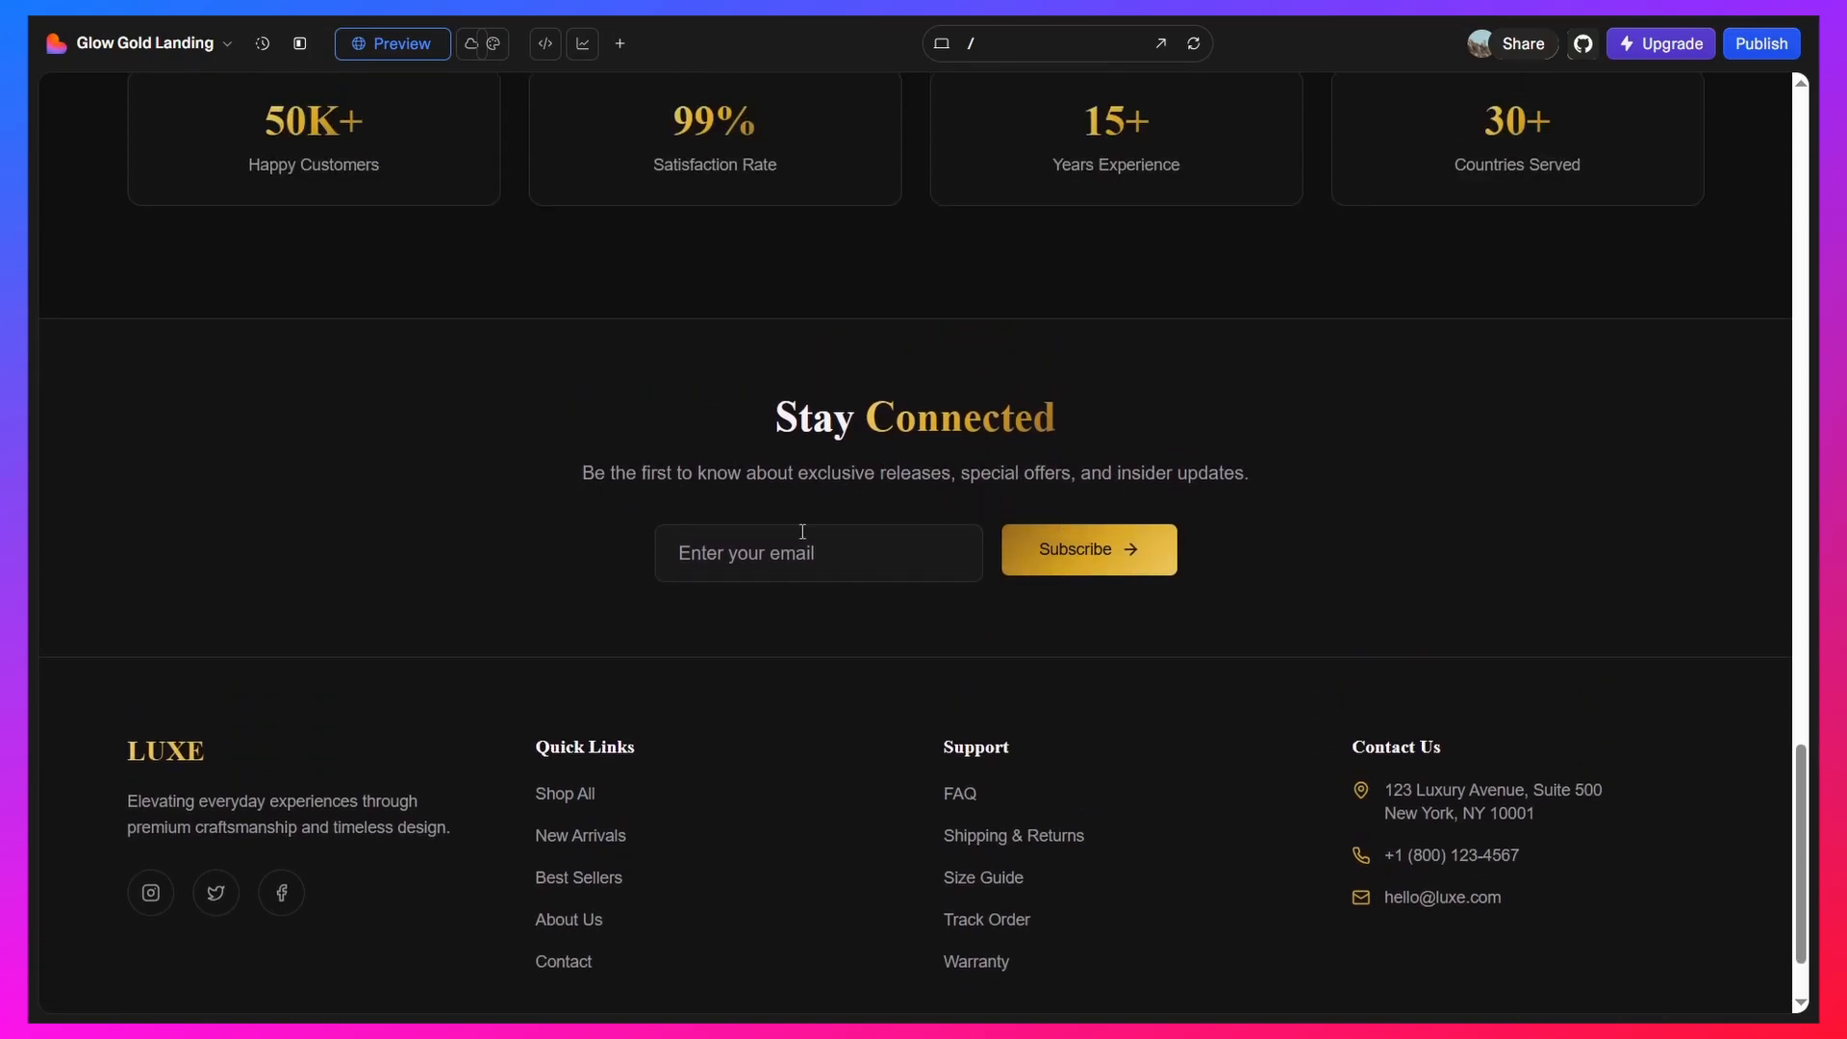
{"action": "scroll", "coordinate": [982, 475], "scroll_direction": "up", "scroll_amount": 20}
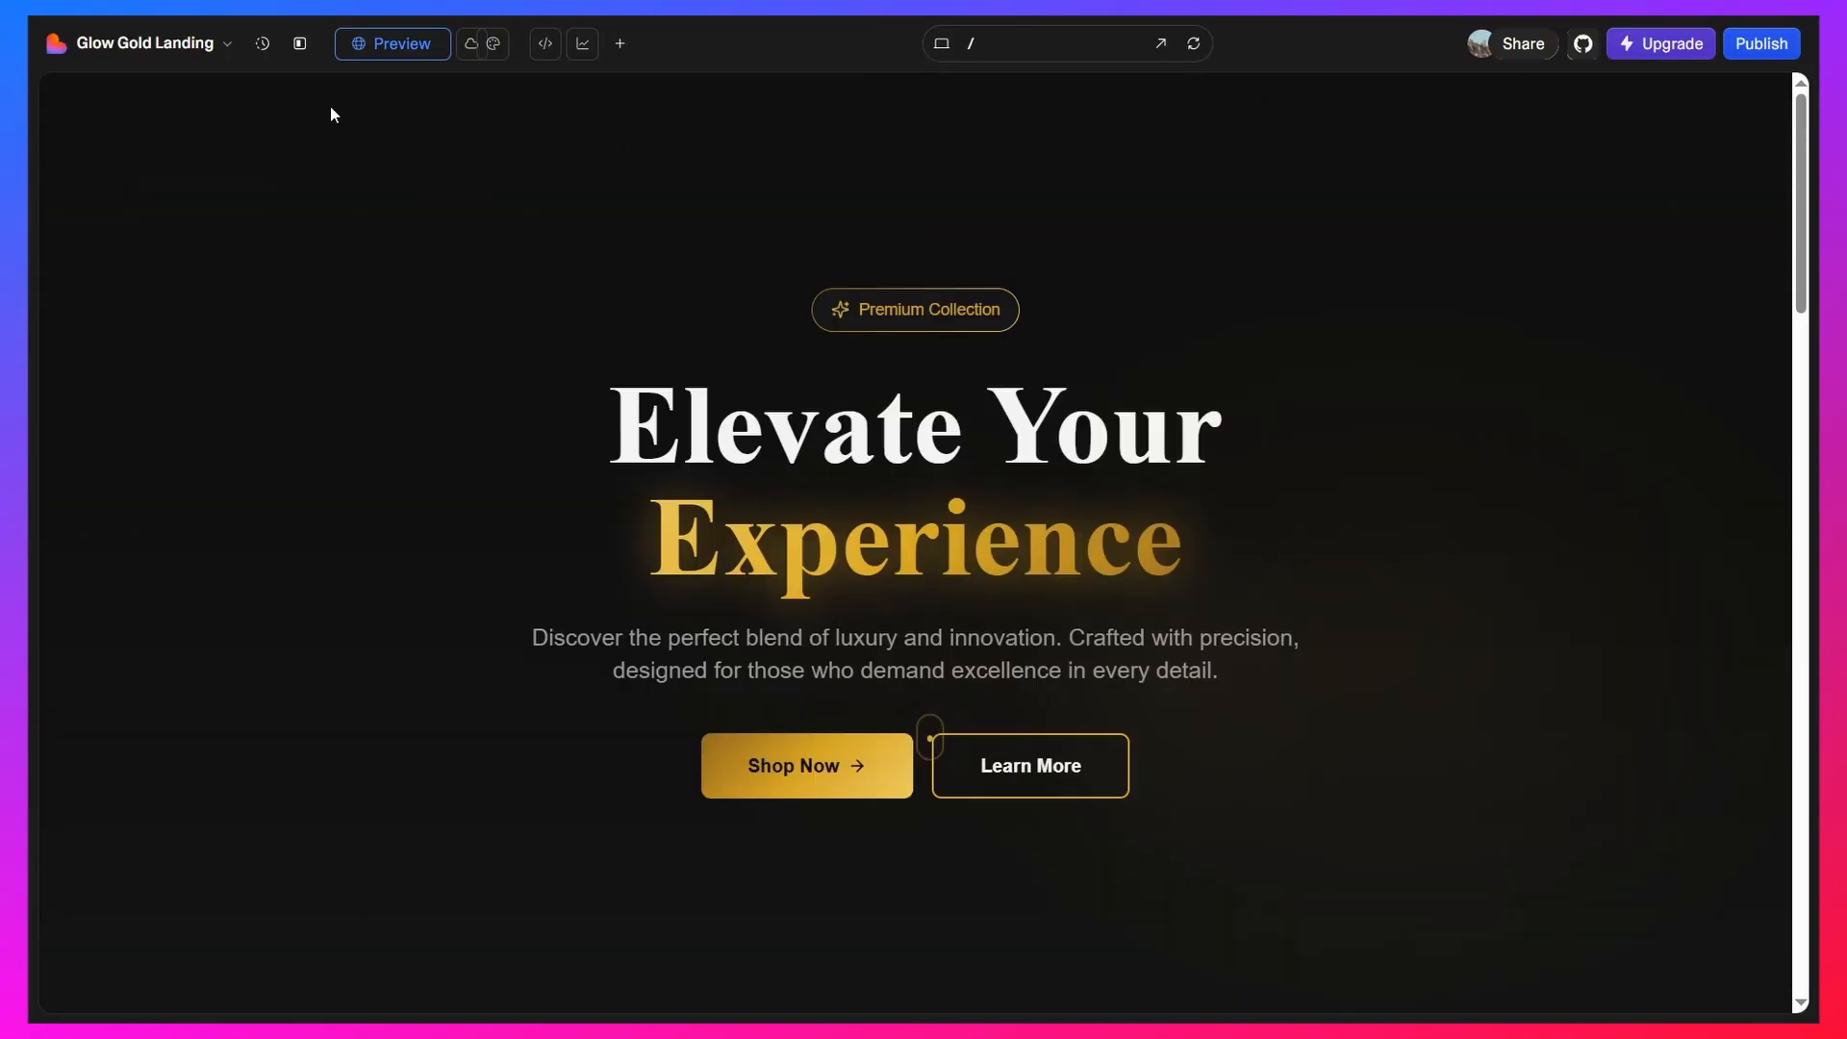
Show the chat sidebar again and open the visual edits mode of the design view
{"action": "left_click", "coordinate": [298, 46]}
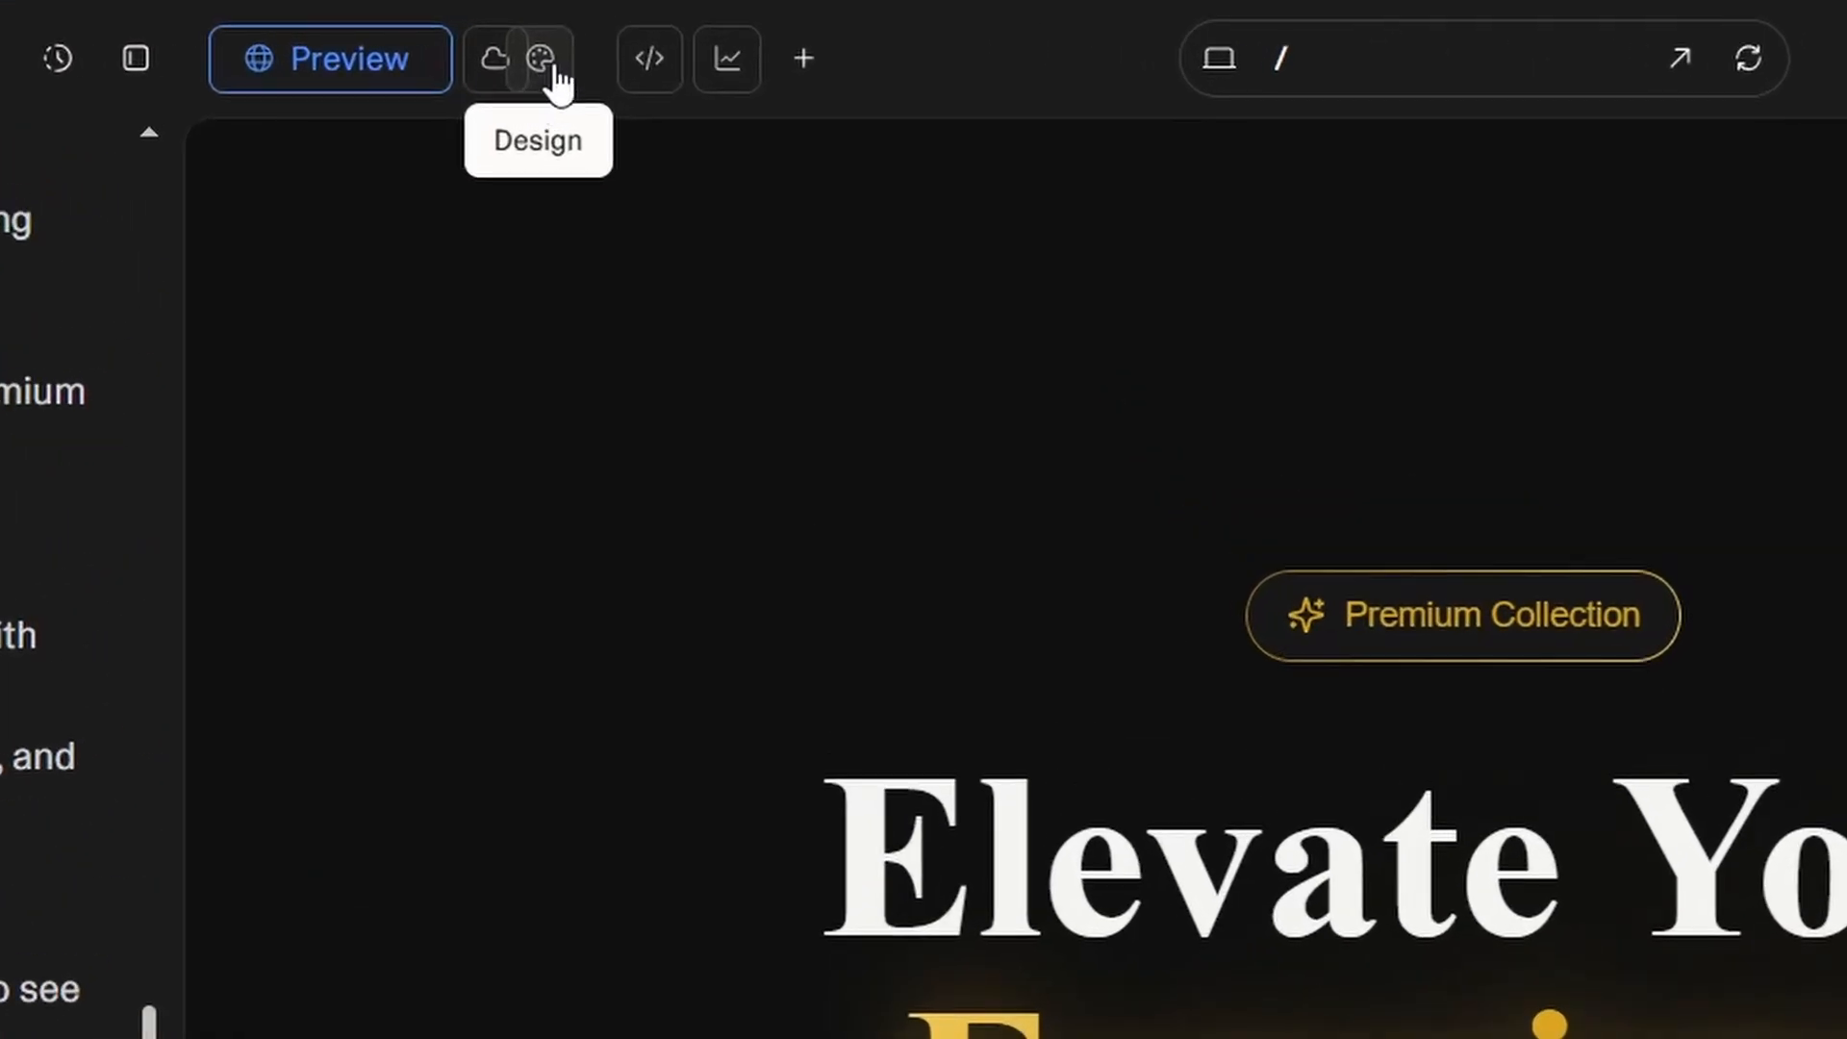
{"action": "left_click", "coordinate": [540, 60]}
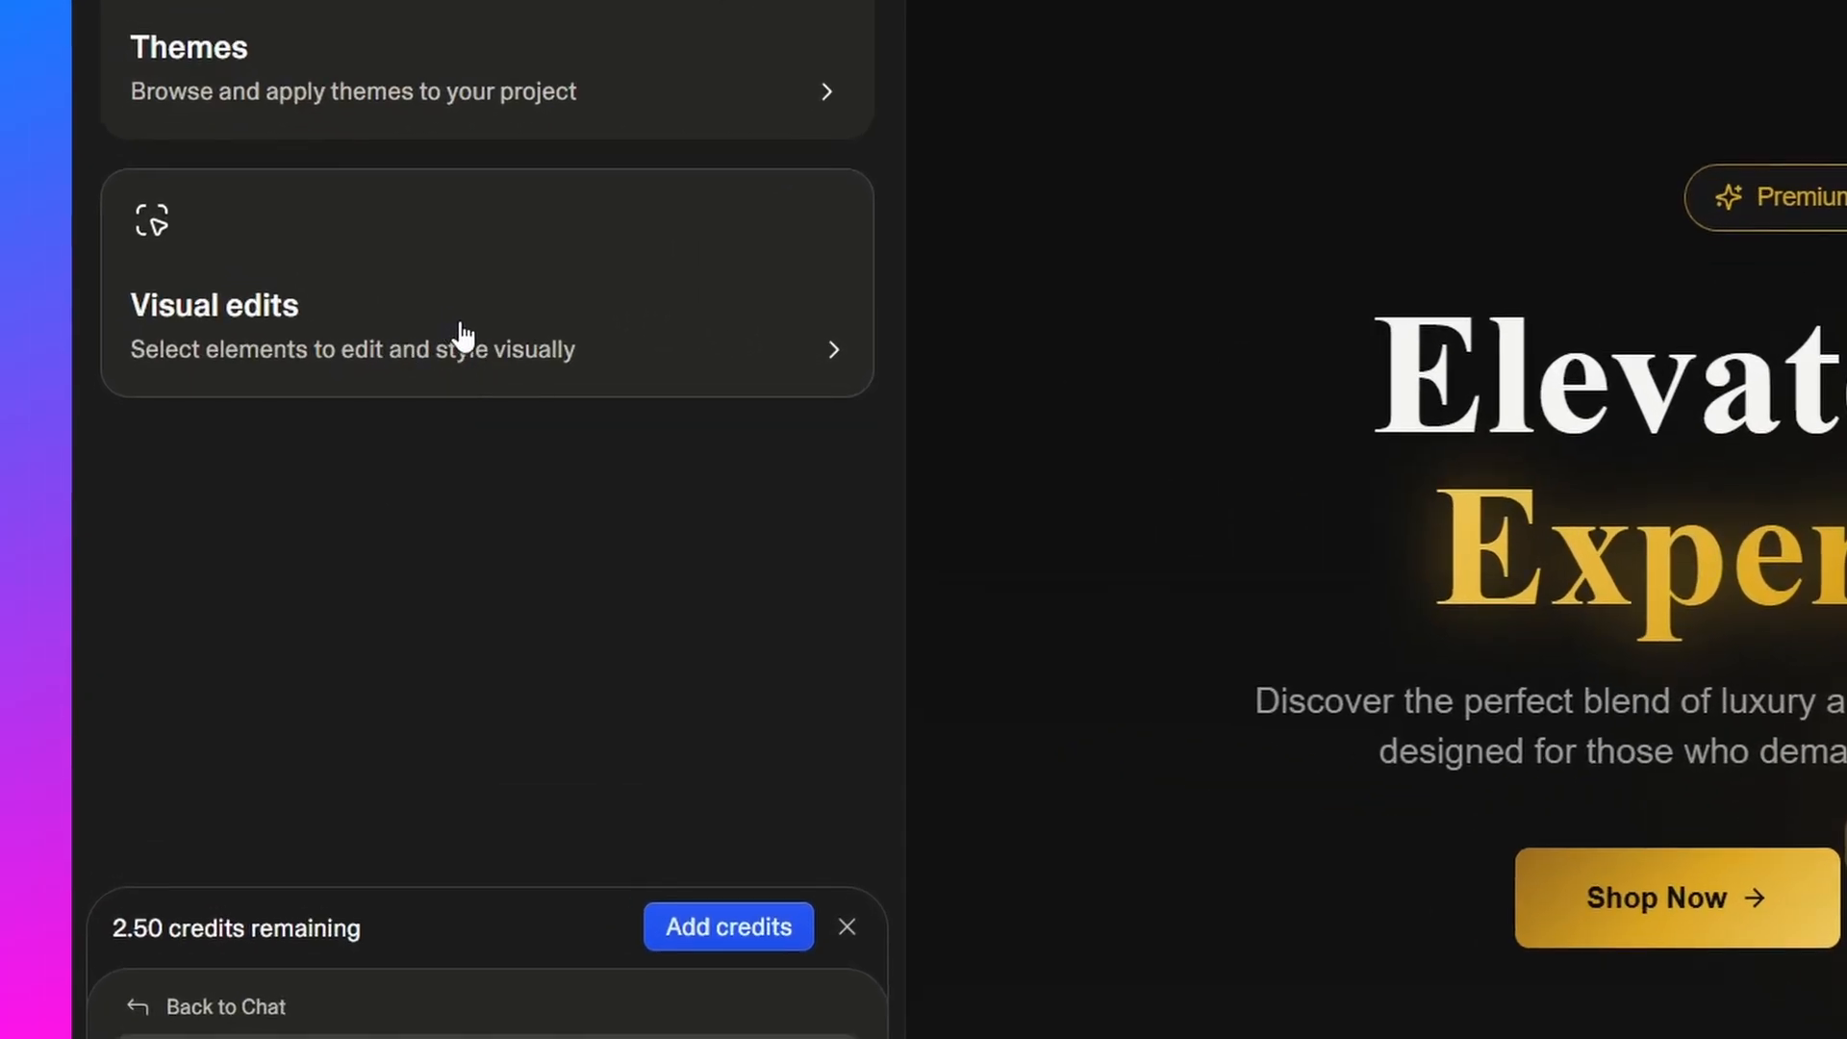
{"action": "left_click", "coordinate": [462, 335]}
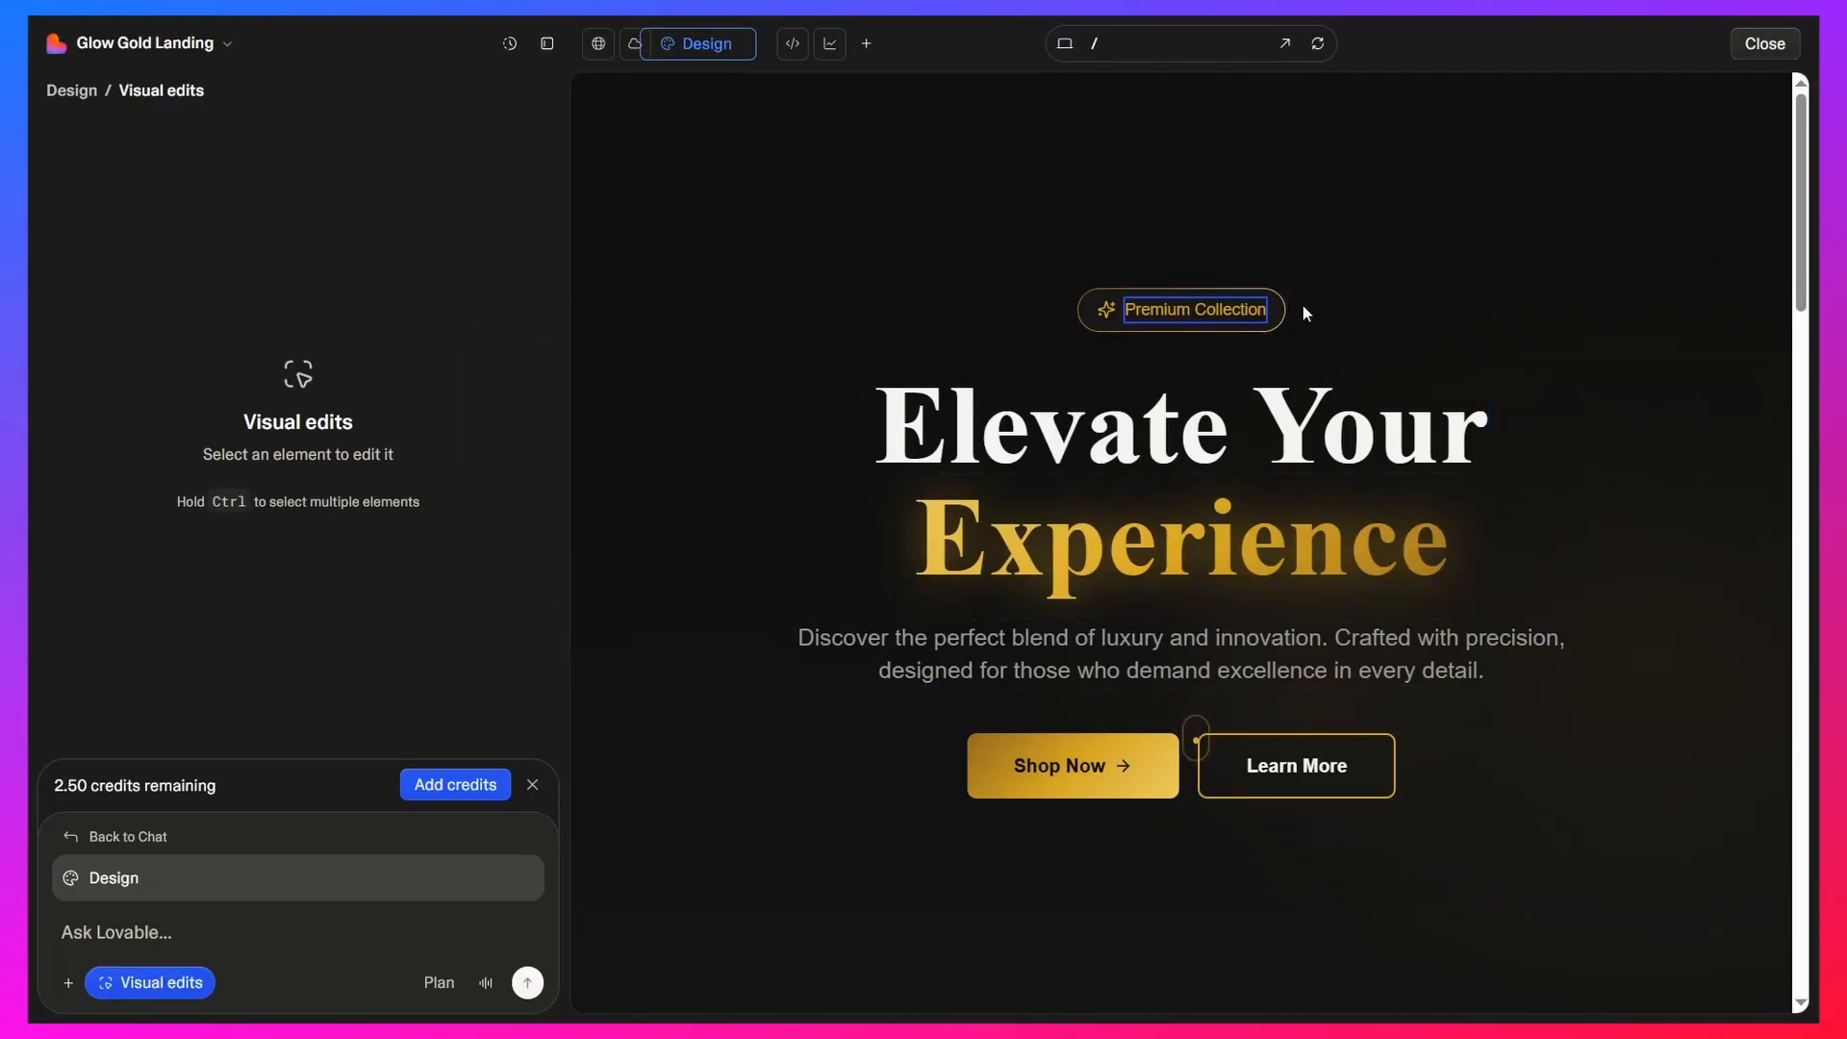
Replace the hero heading's first line "Elevate Your" with "ADD YOUR OWN"
{"action": "left_click", "coordinate": [1010, 442]}
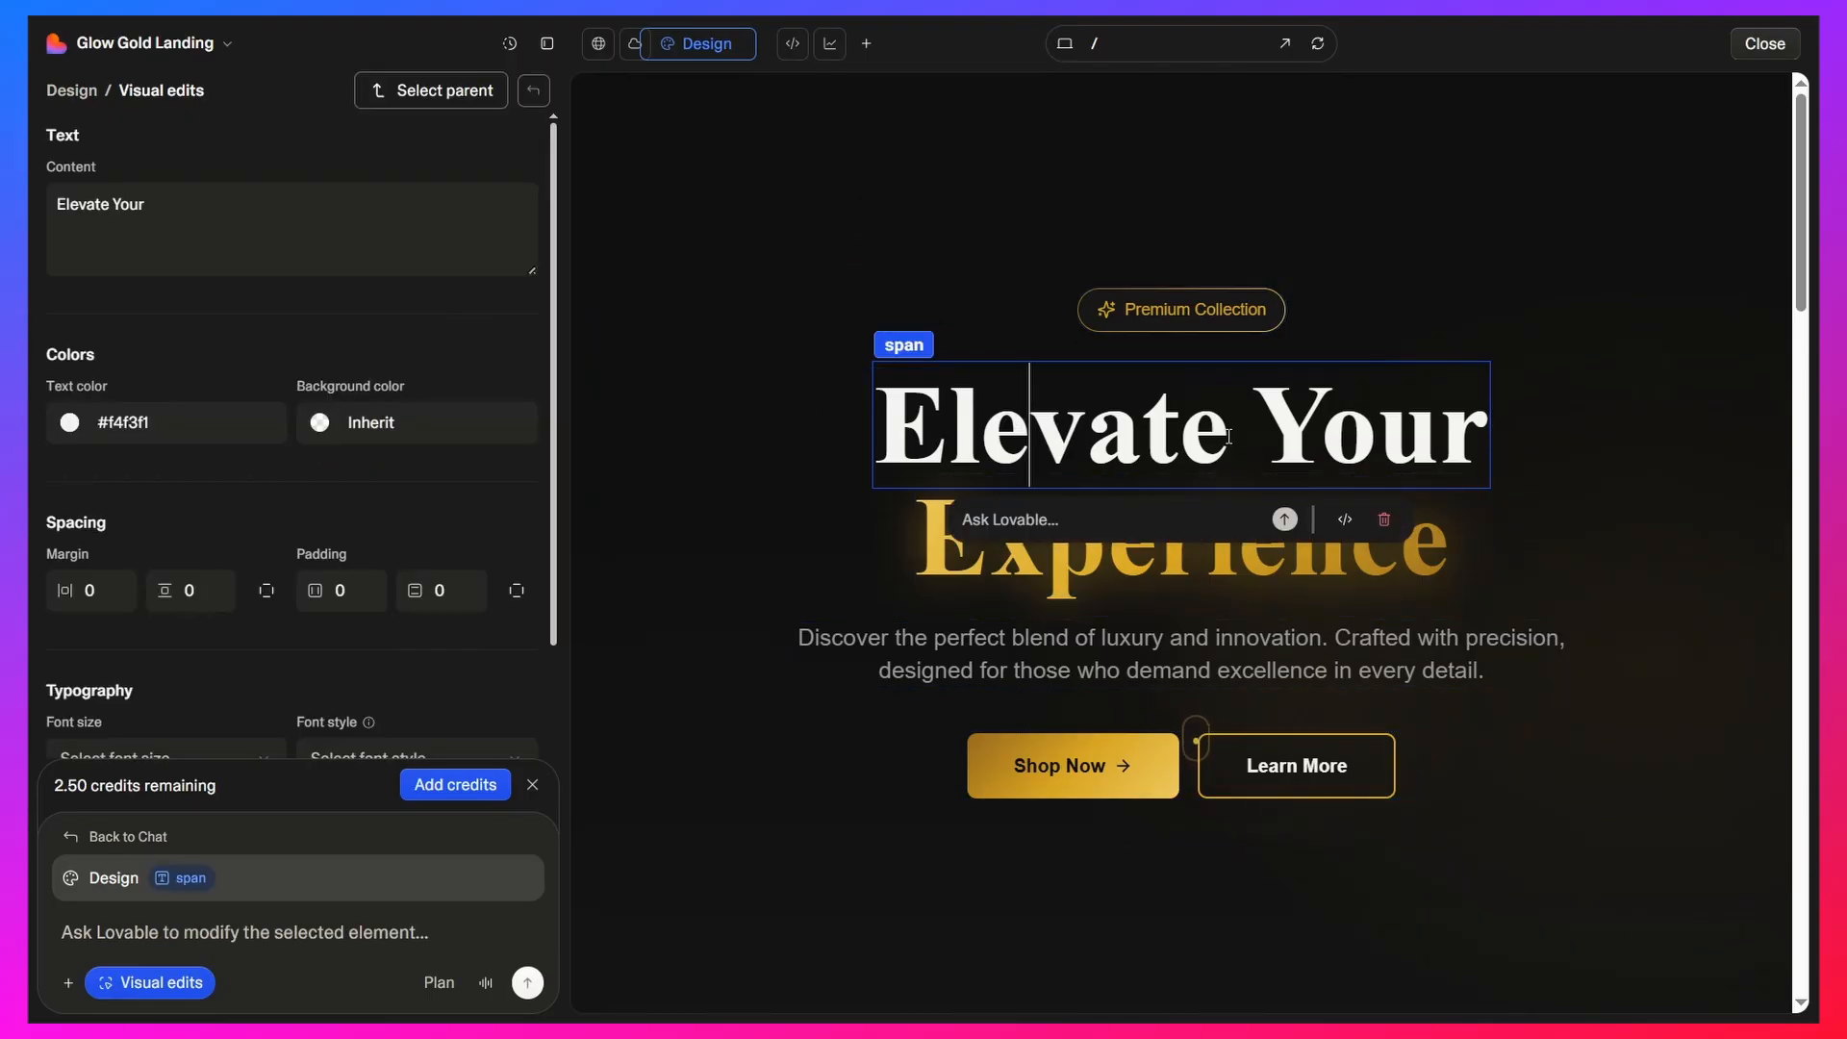
{"action": "left_click", "coordinate": [1478, 432]}
{"action": "left_click_drag", "start_coordinate": [1458, 444], "coordinate": [908, 417]}
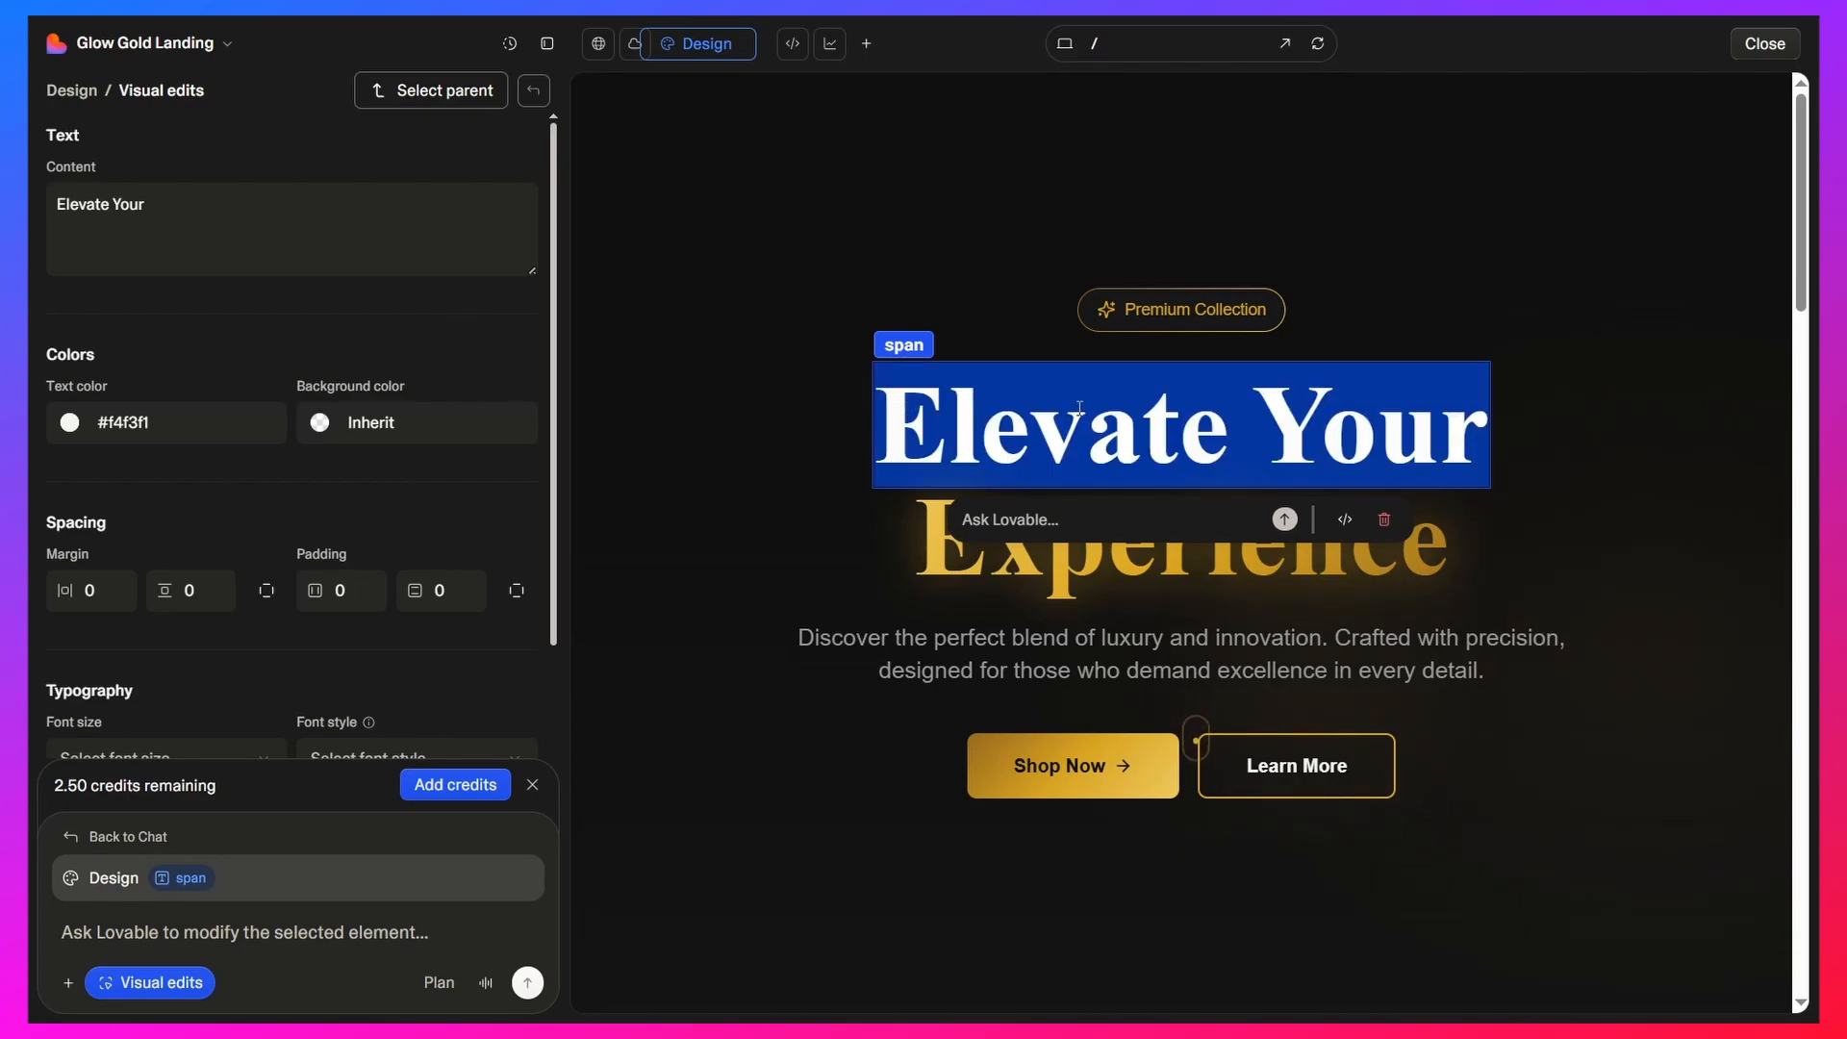
{"action": "type", "text": "ADD YOUR"}
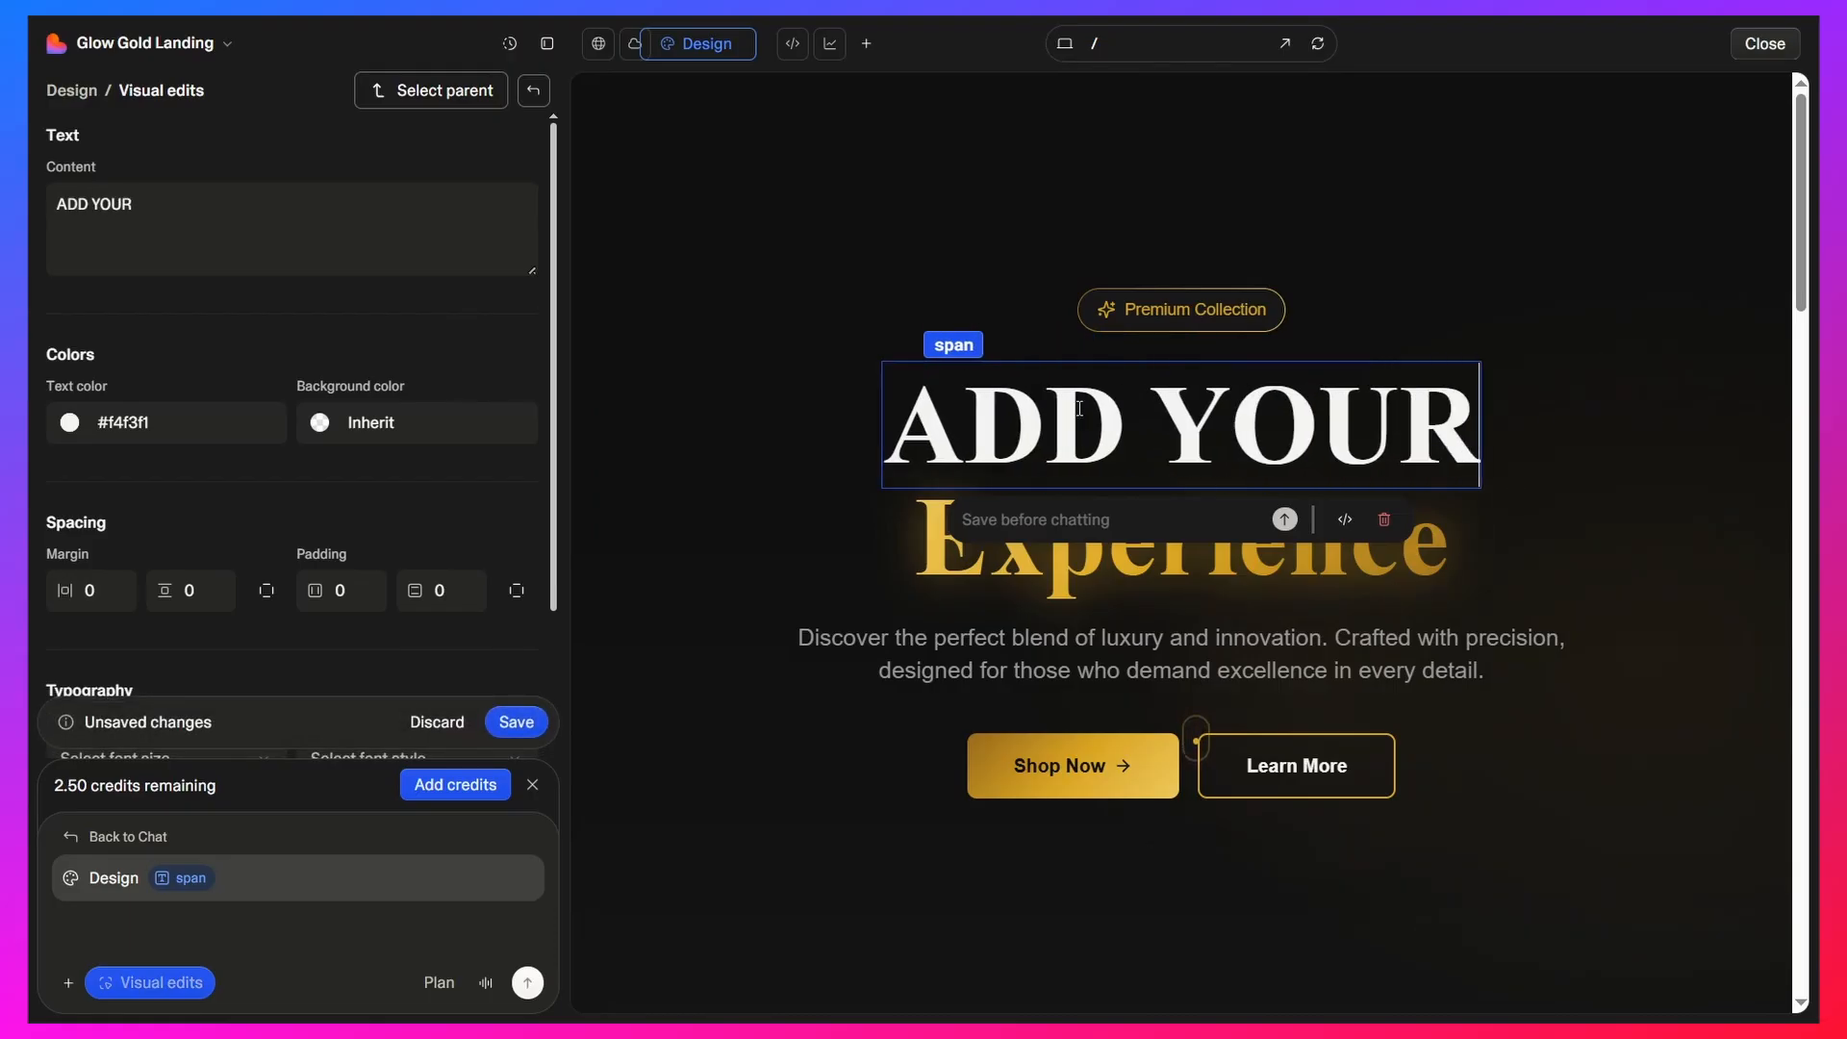
{"action": "type", "text": " OWN"}
Examine the editing options for the heading's gold line, the button row and the Shop Now button, and look over the page below
{"action": "left_click", "coordinate": [1148, 560]}
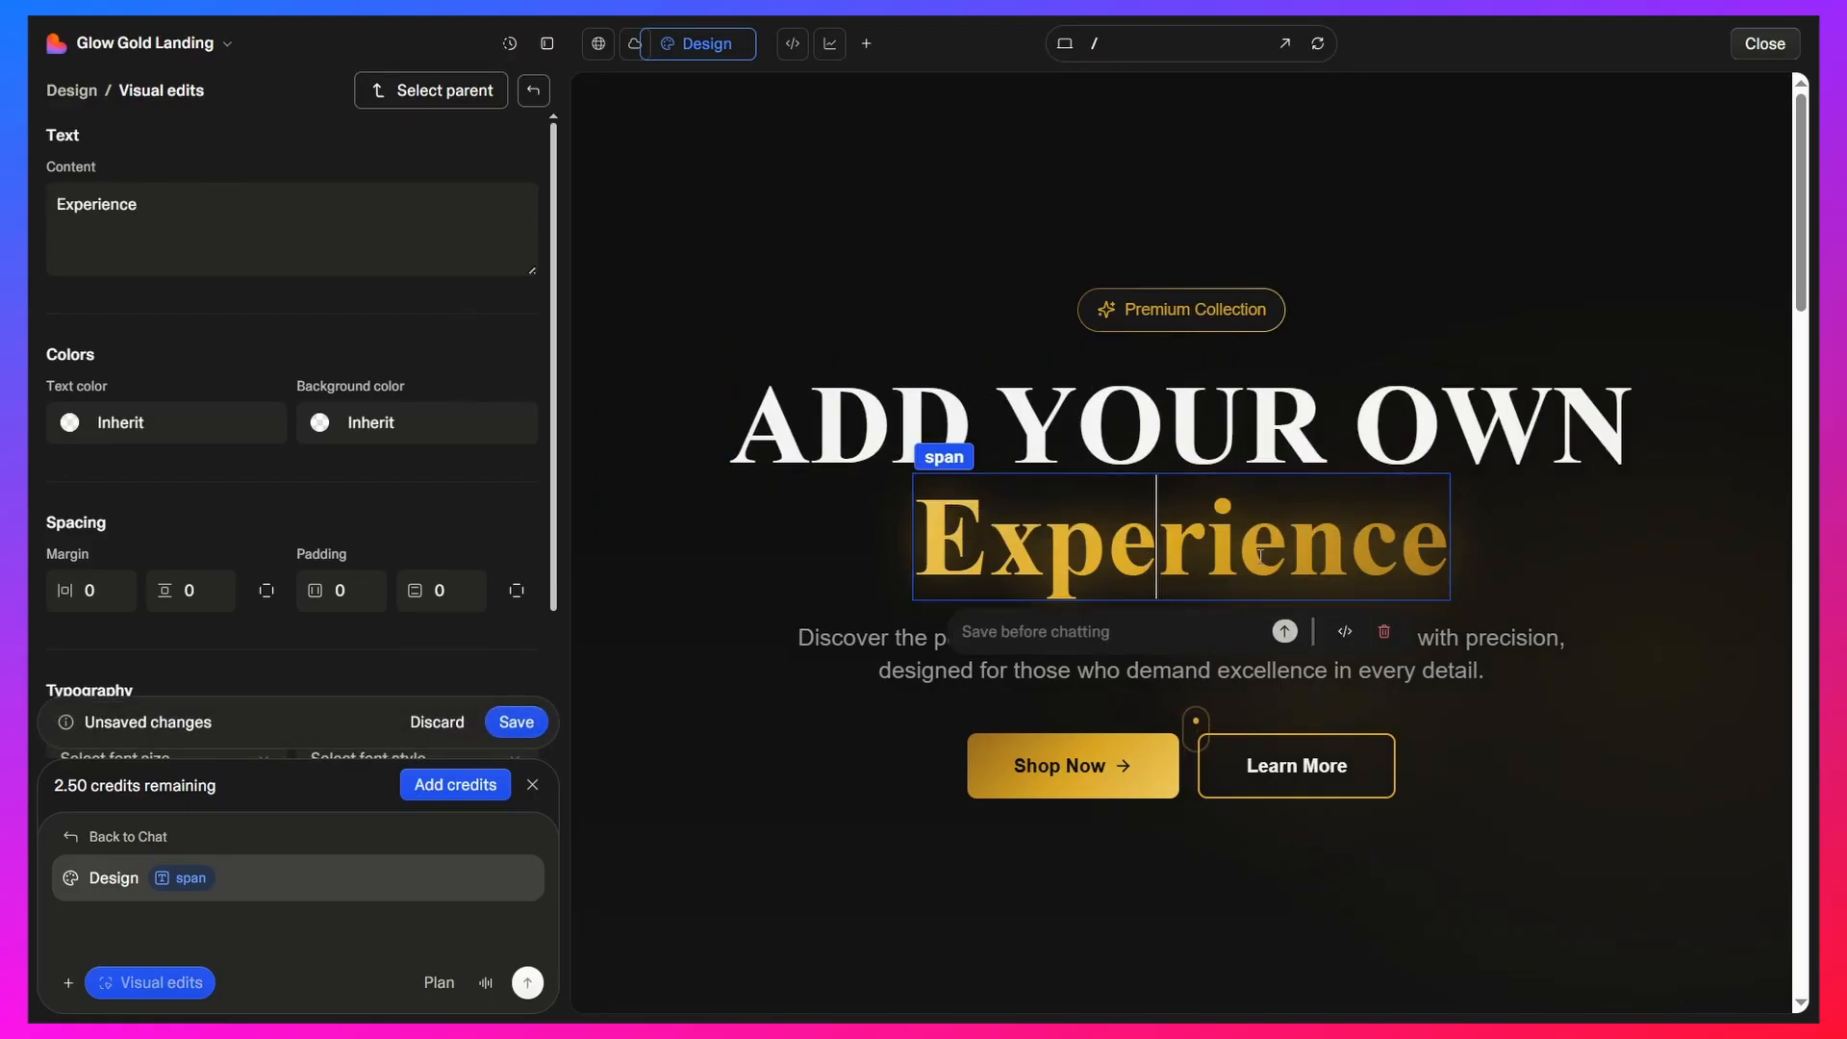
{"action": "left_click", "coordinate": [1121, 775]}
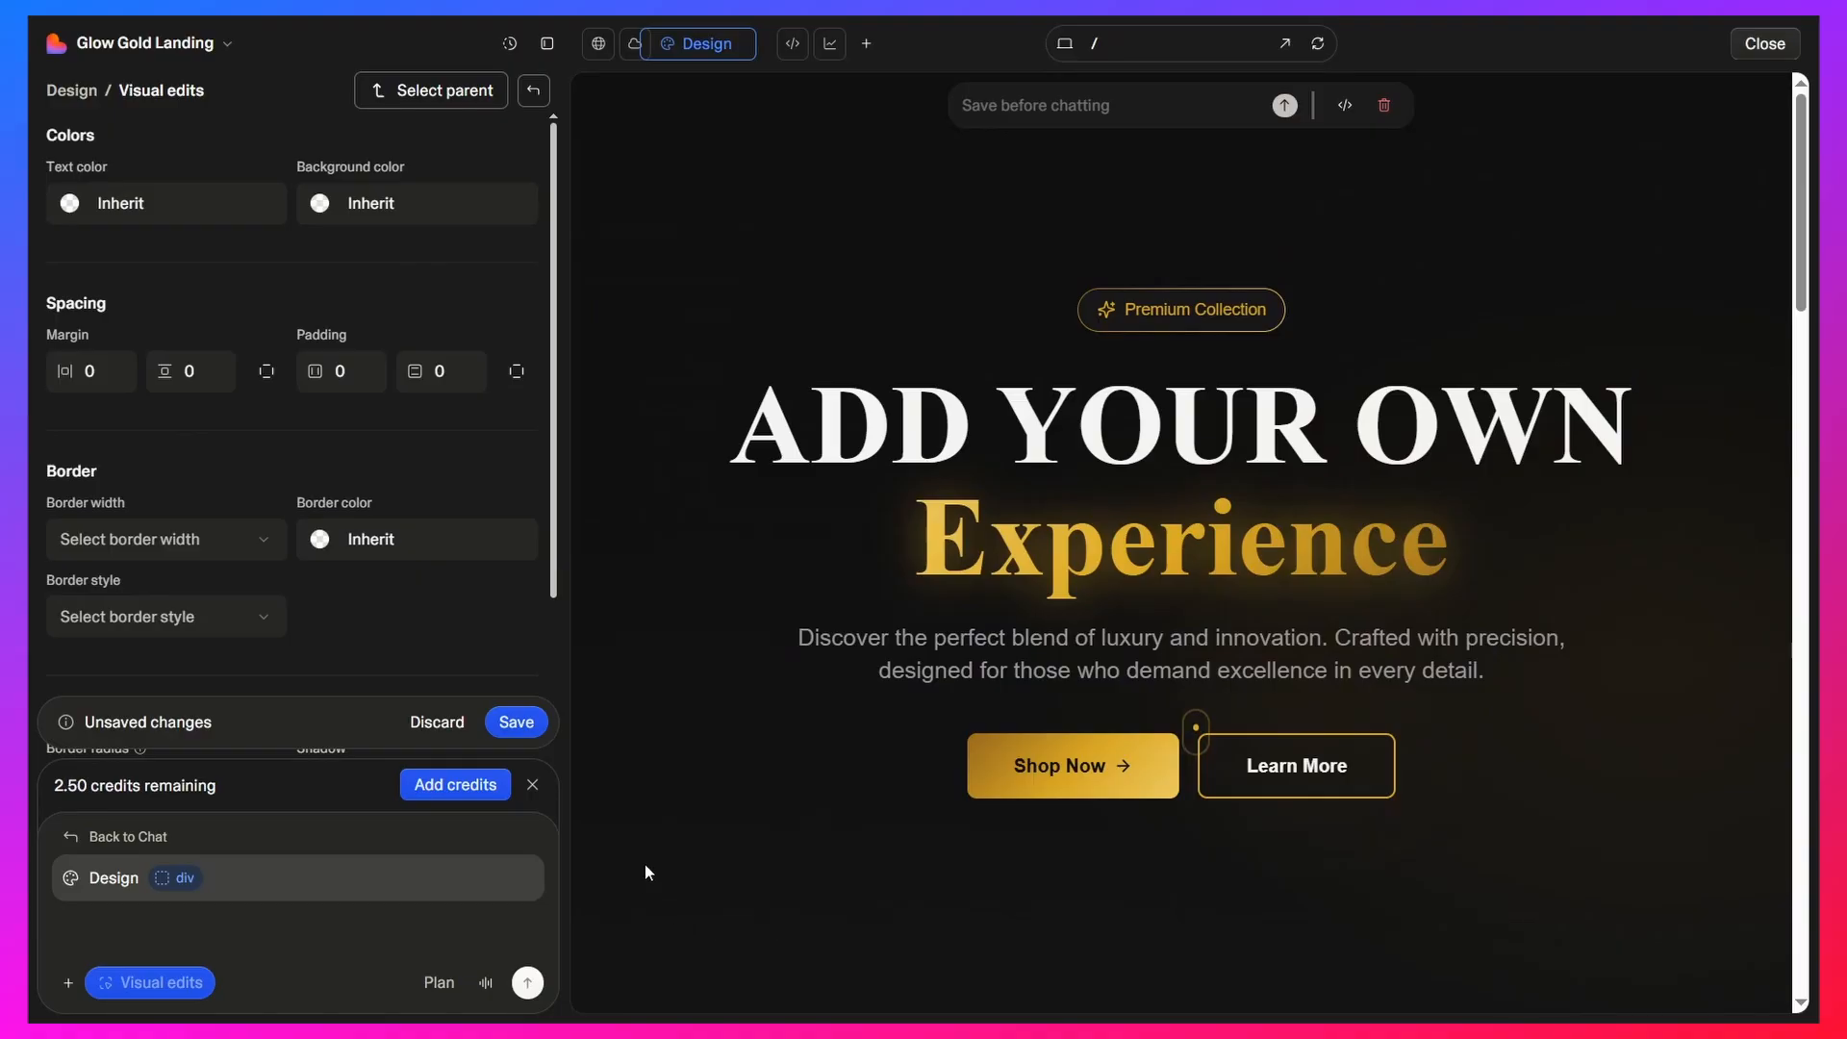
{"action": "left_click", "coordinate": [938, 775]}
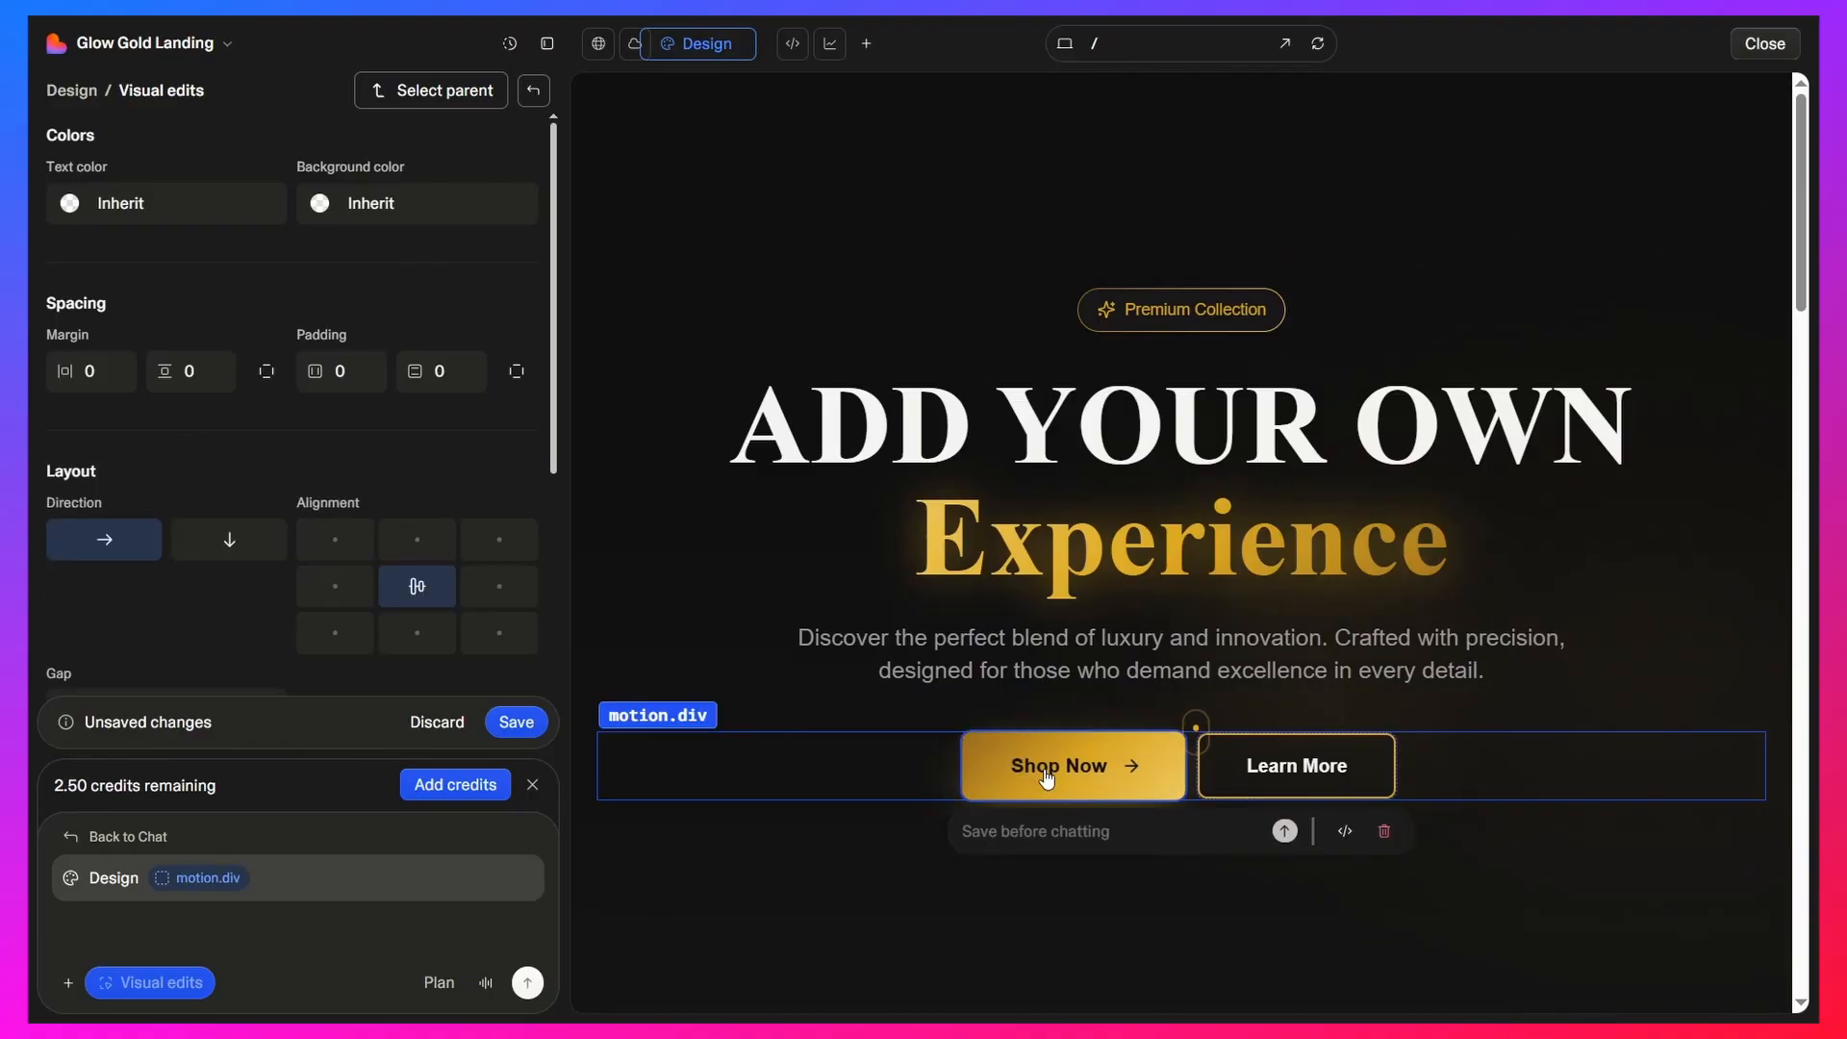
{"action": "left_click", "coordinate": [1034, 777]}
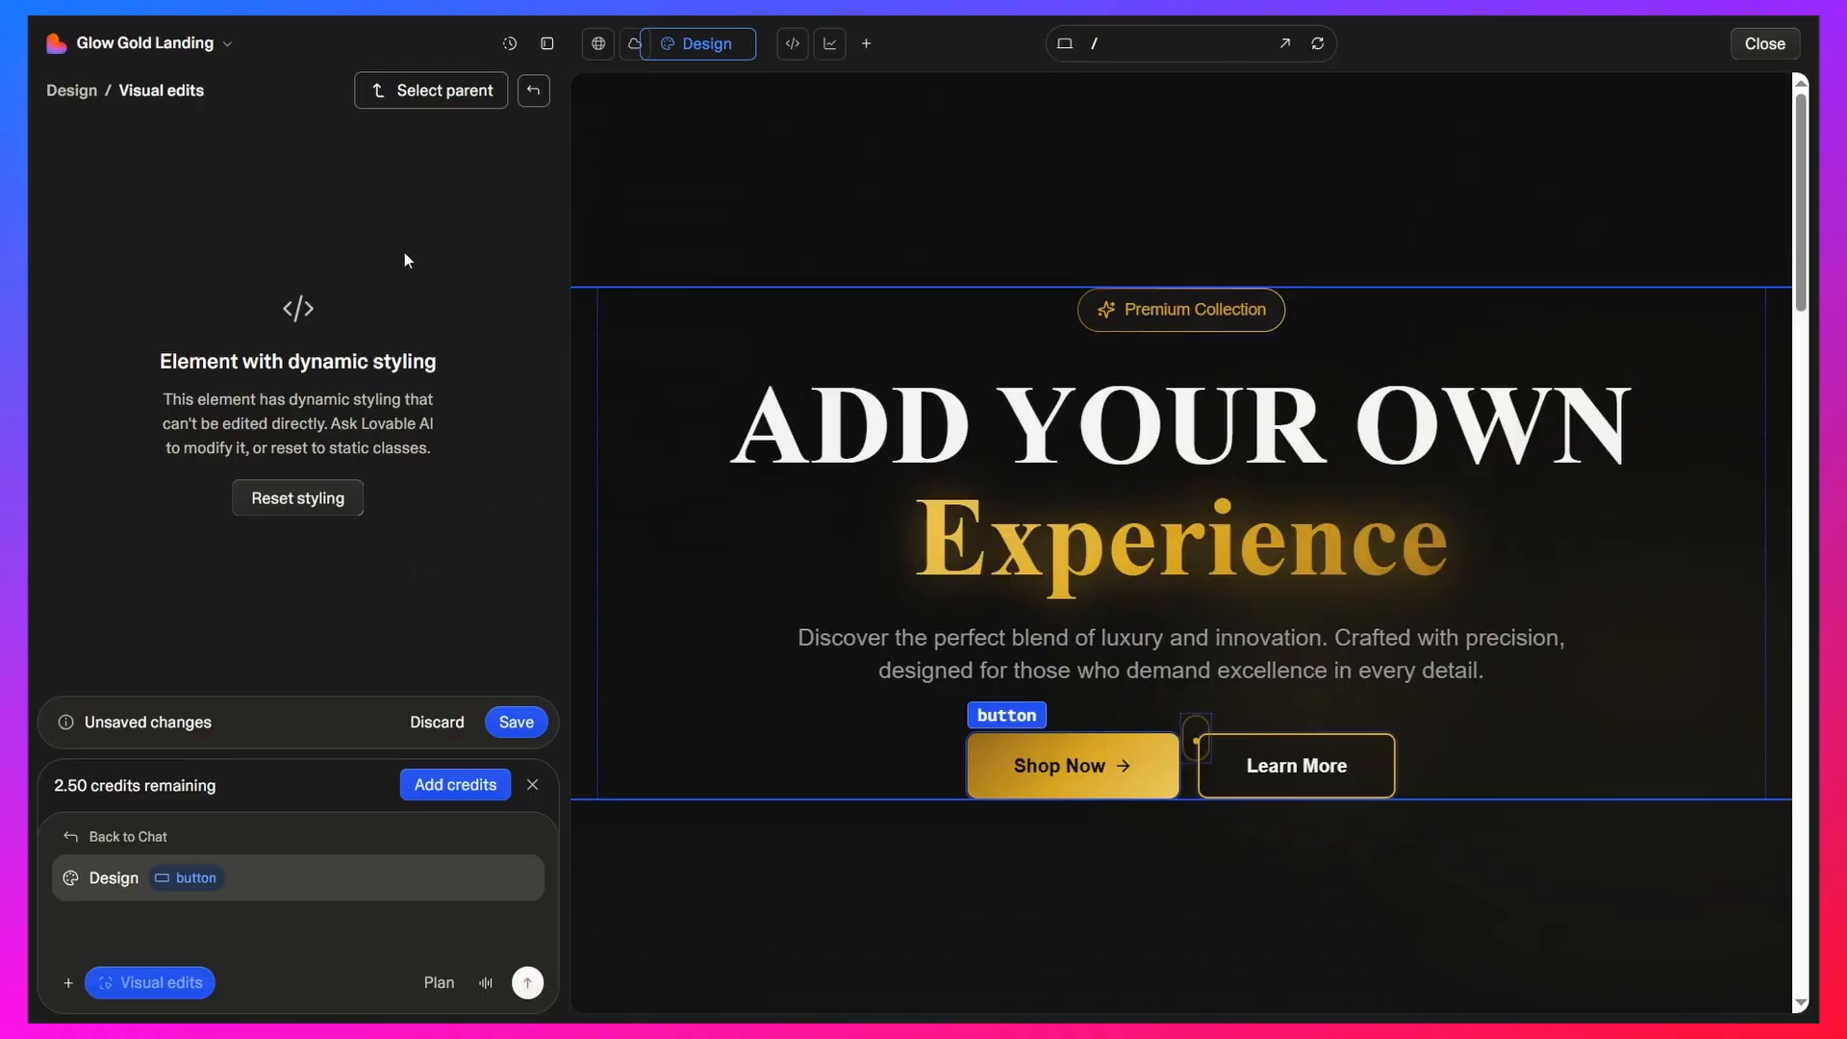
{"action": "left_click", "coordinate": [840, 169]}
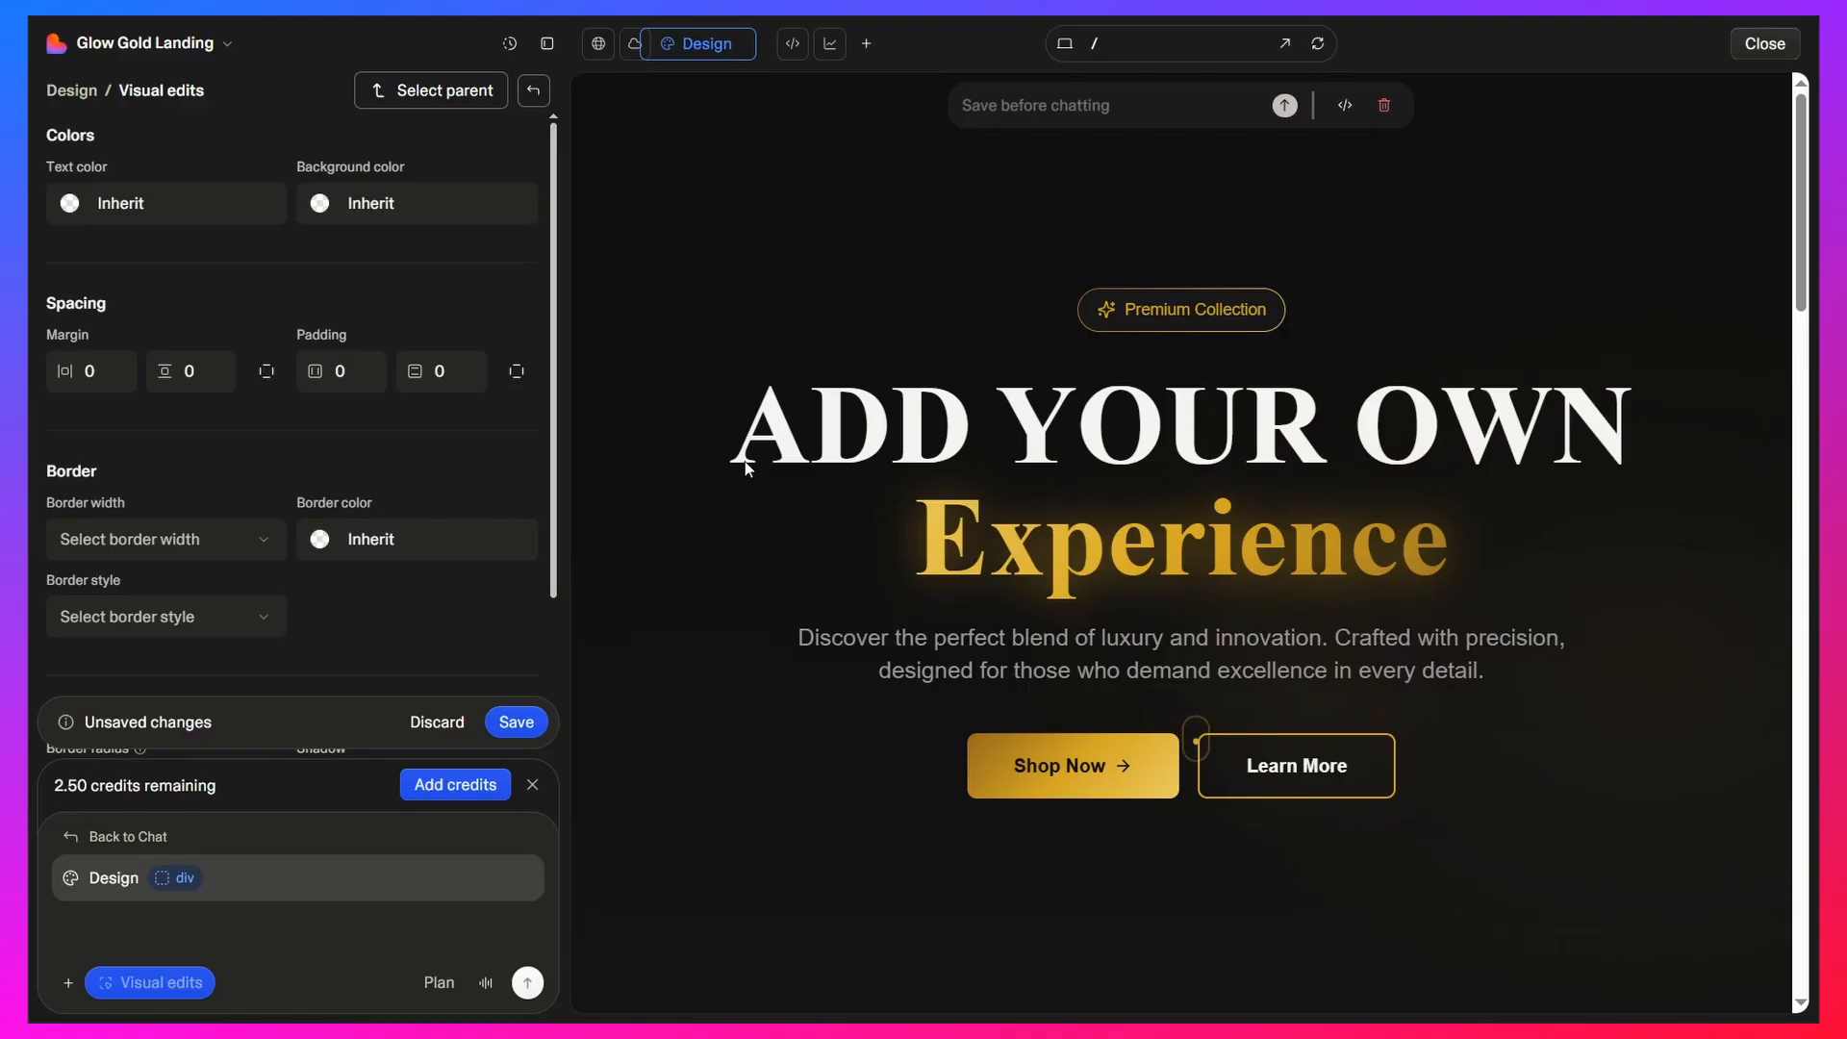
{"action": "scroll", "coordinate": [1037, 351], "scroll_direction": "down", "scroll_amount": 10}
{"action": "scroll", "coordinate": [1007, 356], "scroll_direction": "down", "scroll_amount": 15}
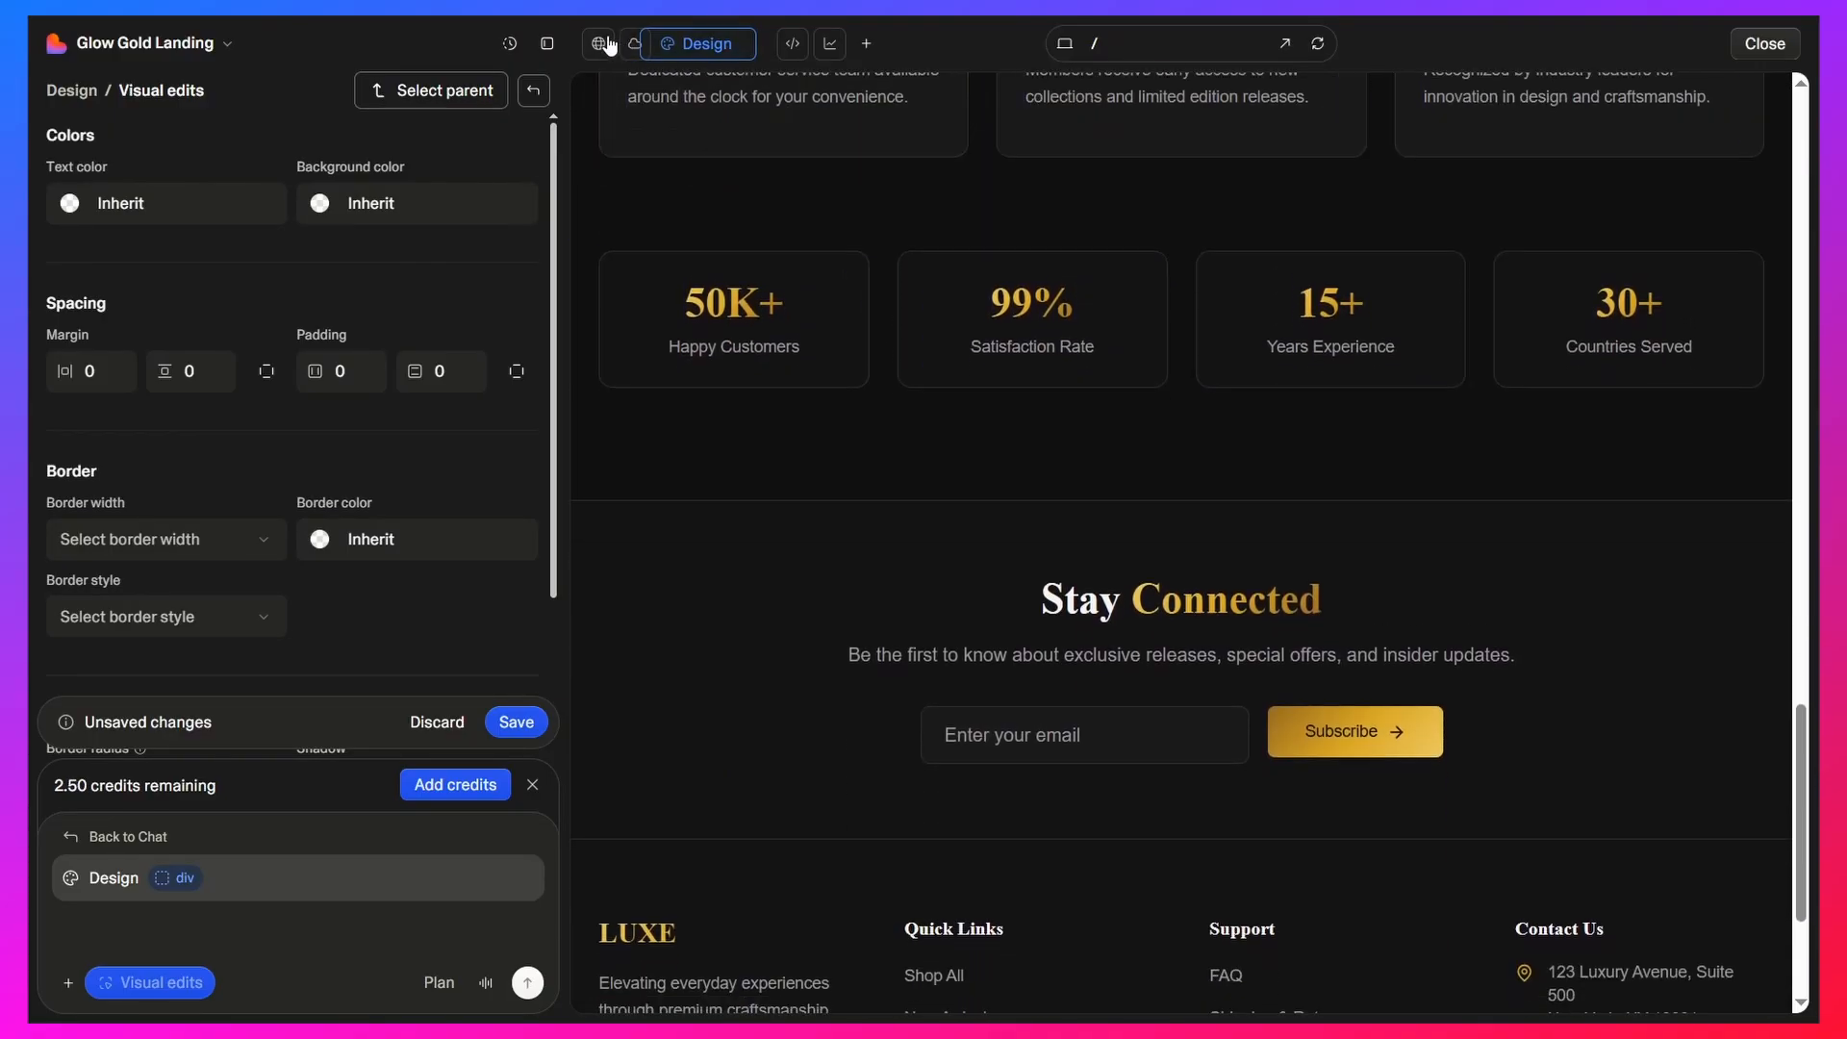
Return to the page preview without saving the visual edits, and postpone enabling notifications
{"action": "left_click", "coordinate": [601, 45]}
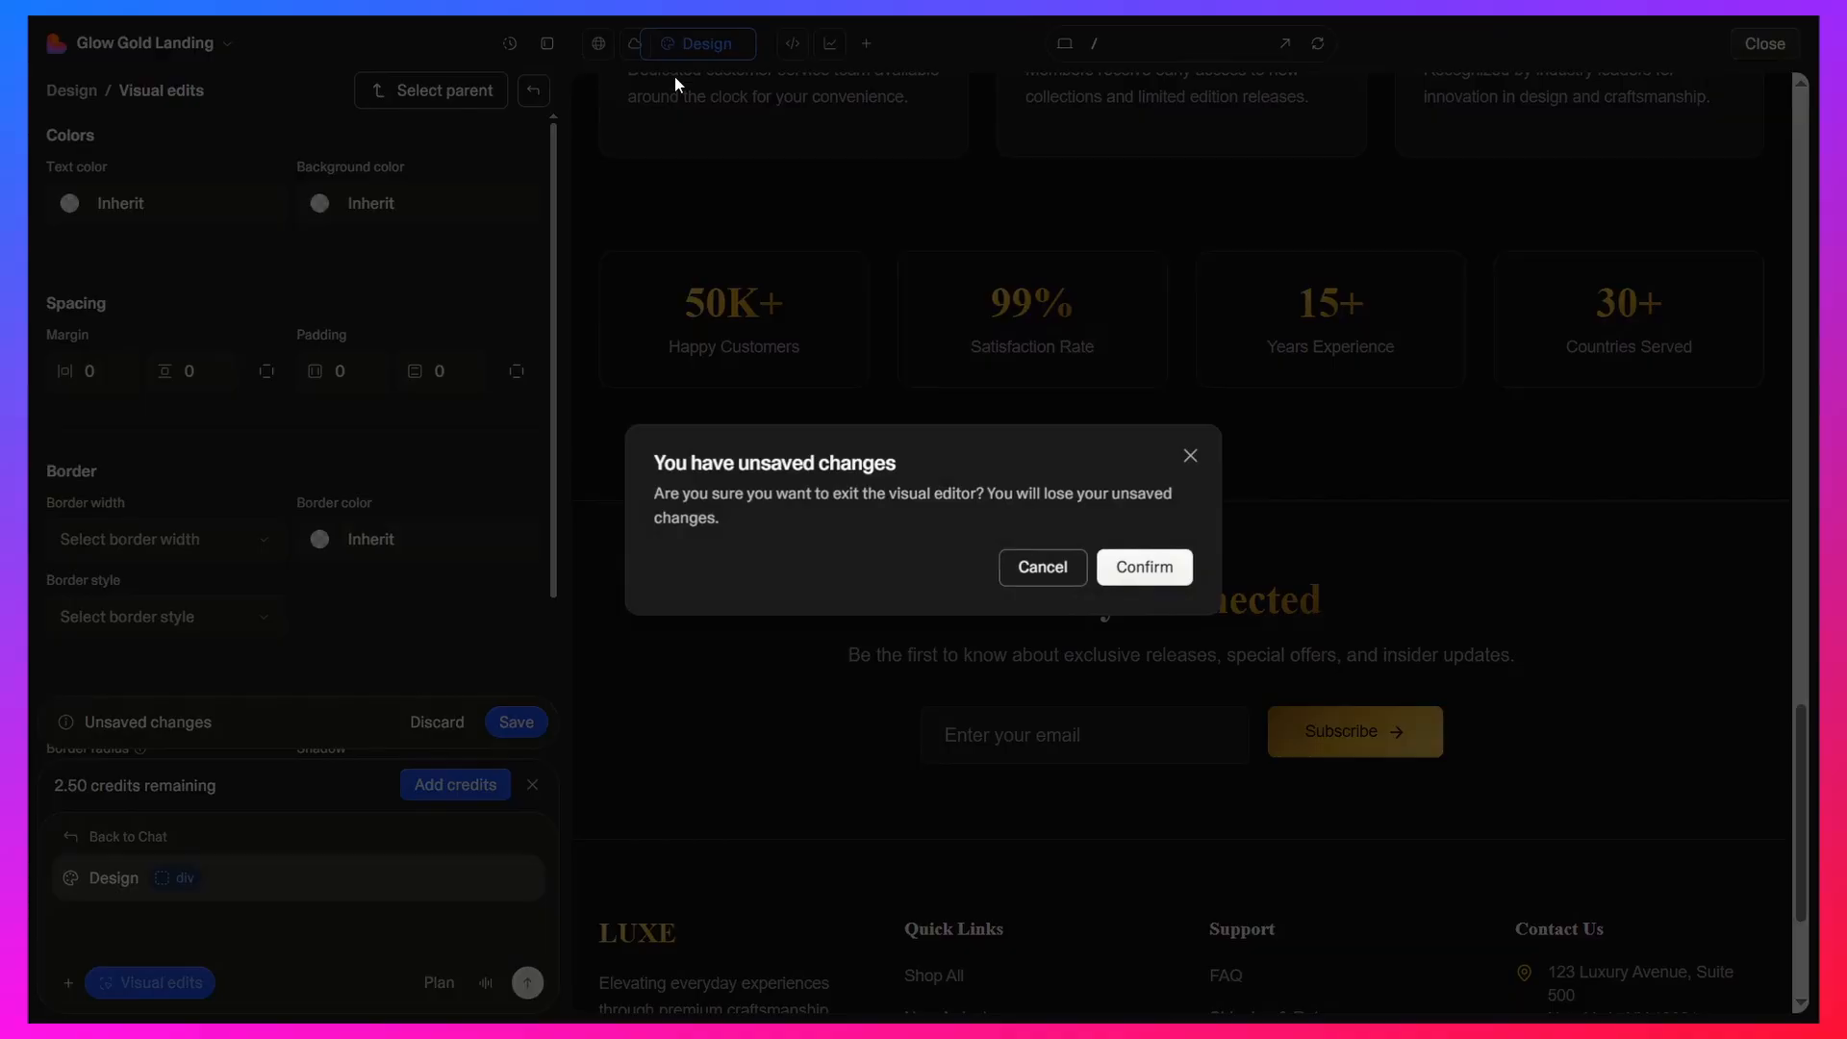
{"action": "left_click", "coordinate": [1194, 460]}
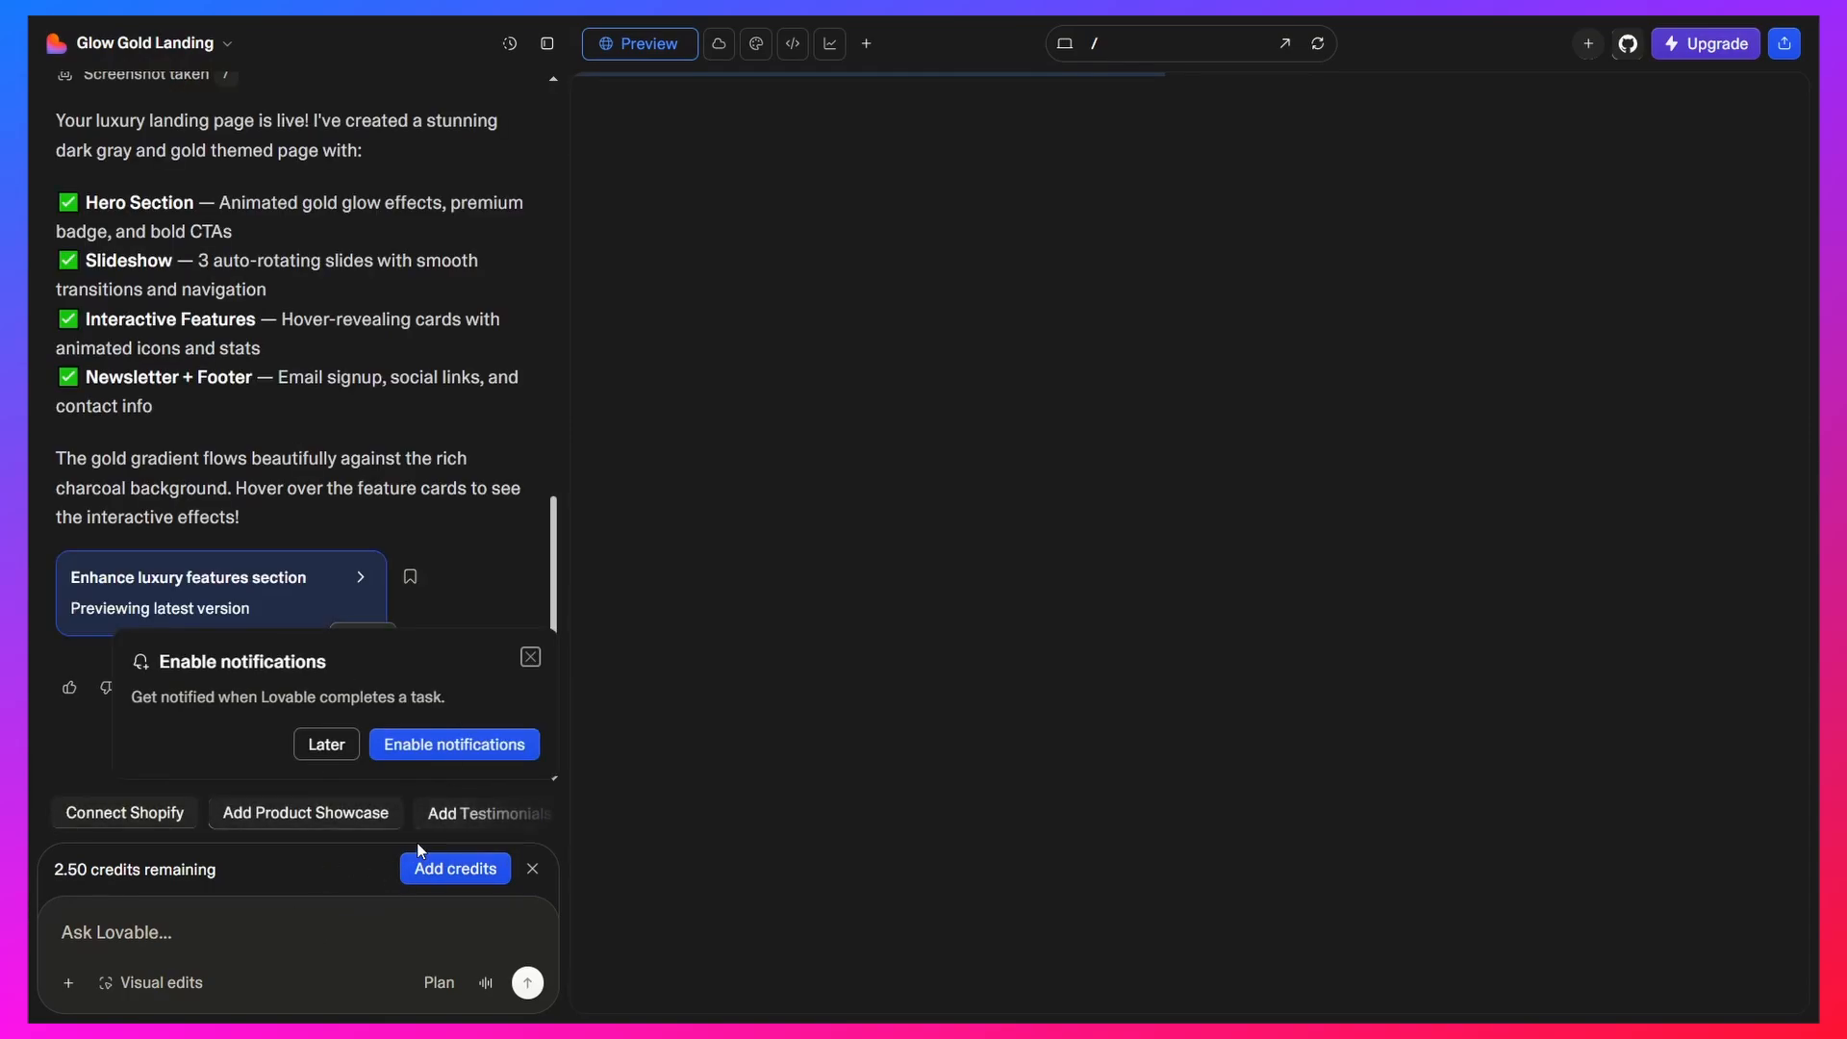
{"action": "left_click", "coordinate": [327, 745]}
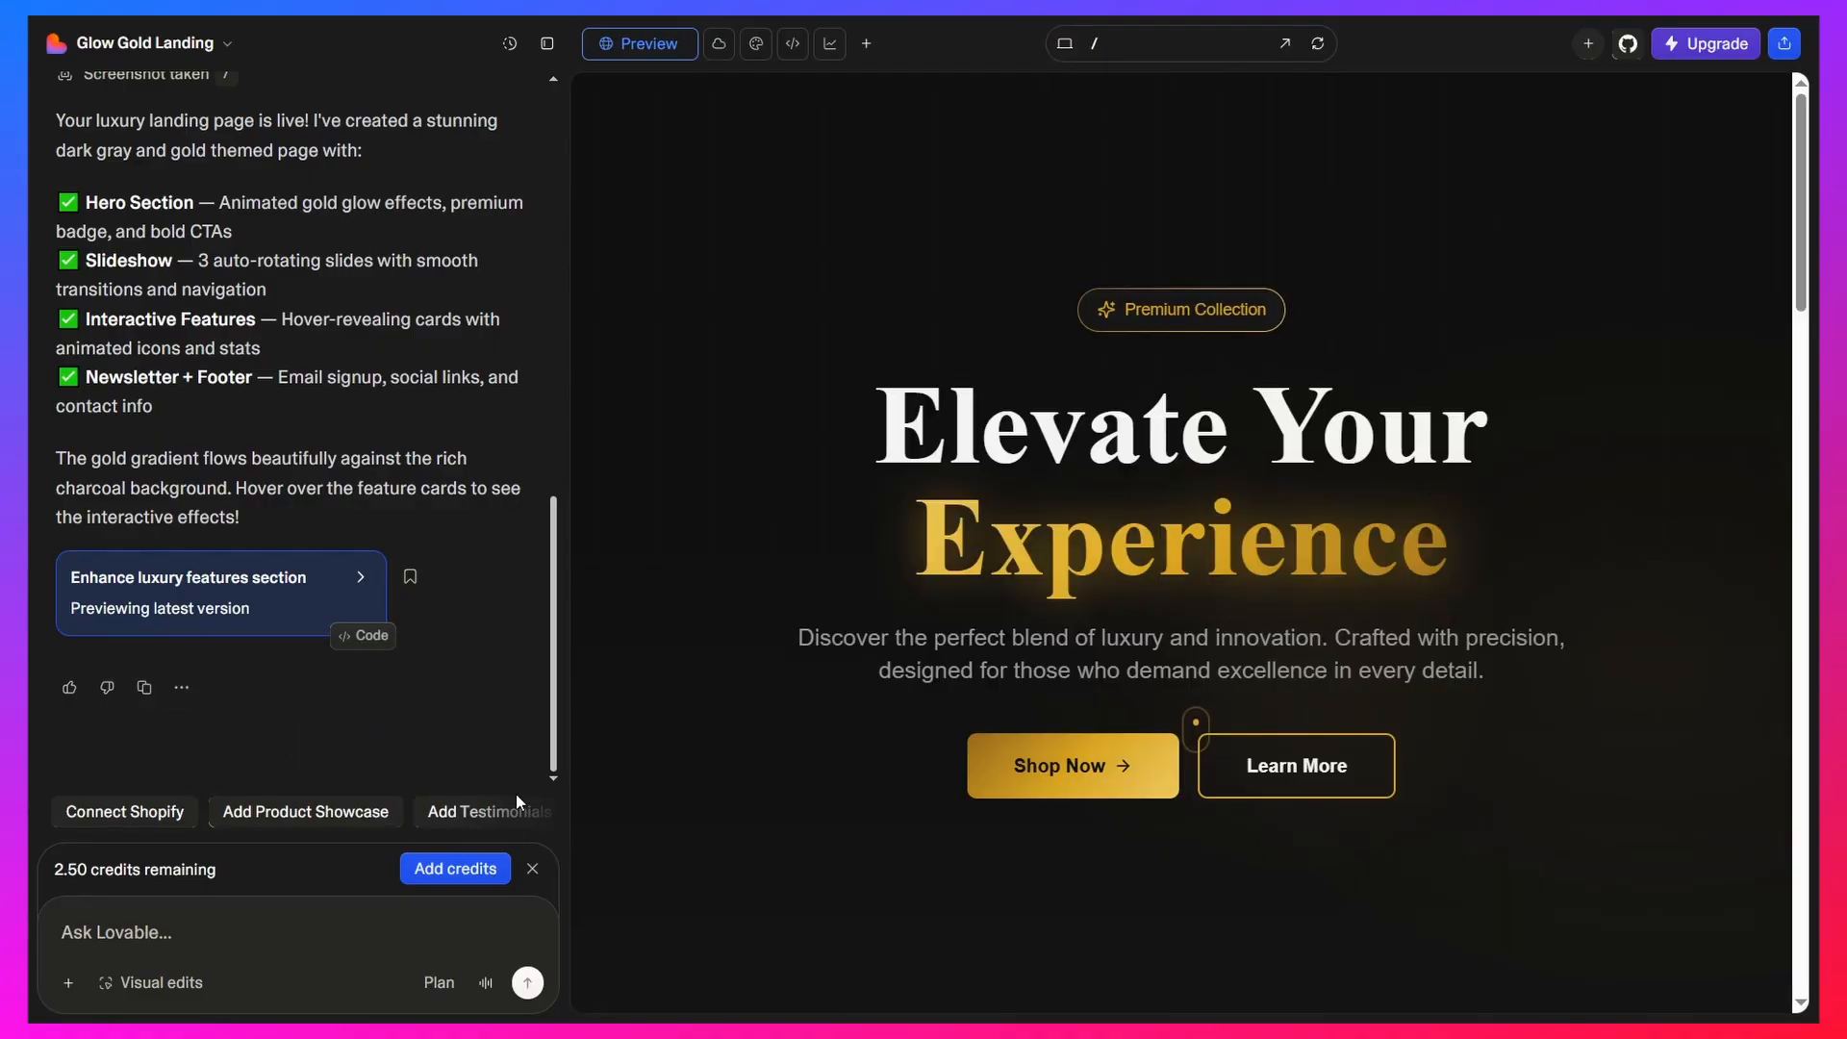
Look over the page preview and send Lovable the prompt "I need lighter more premium golden color"
{"action": "scroll", "coordinate": [1001, 662], "scroll_direction": "down", "scroll_amount": 5}
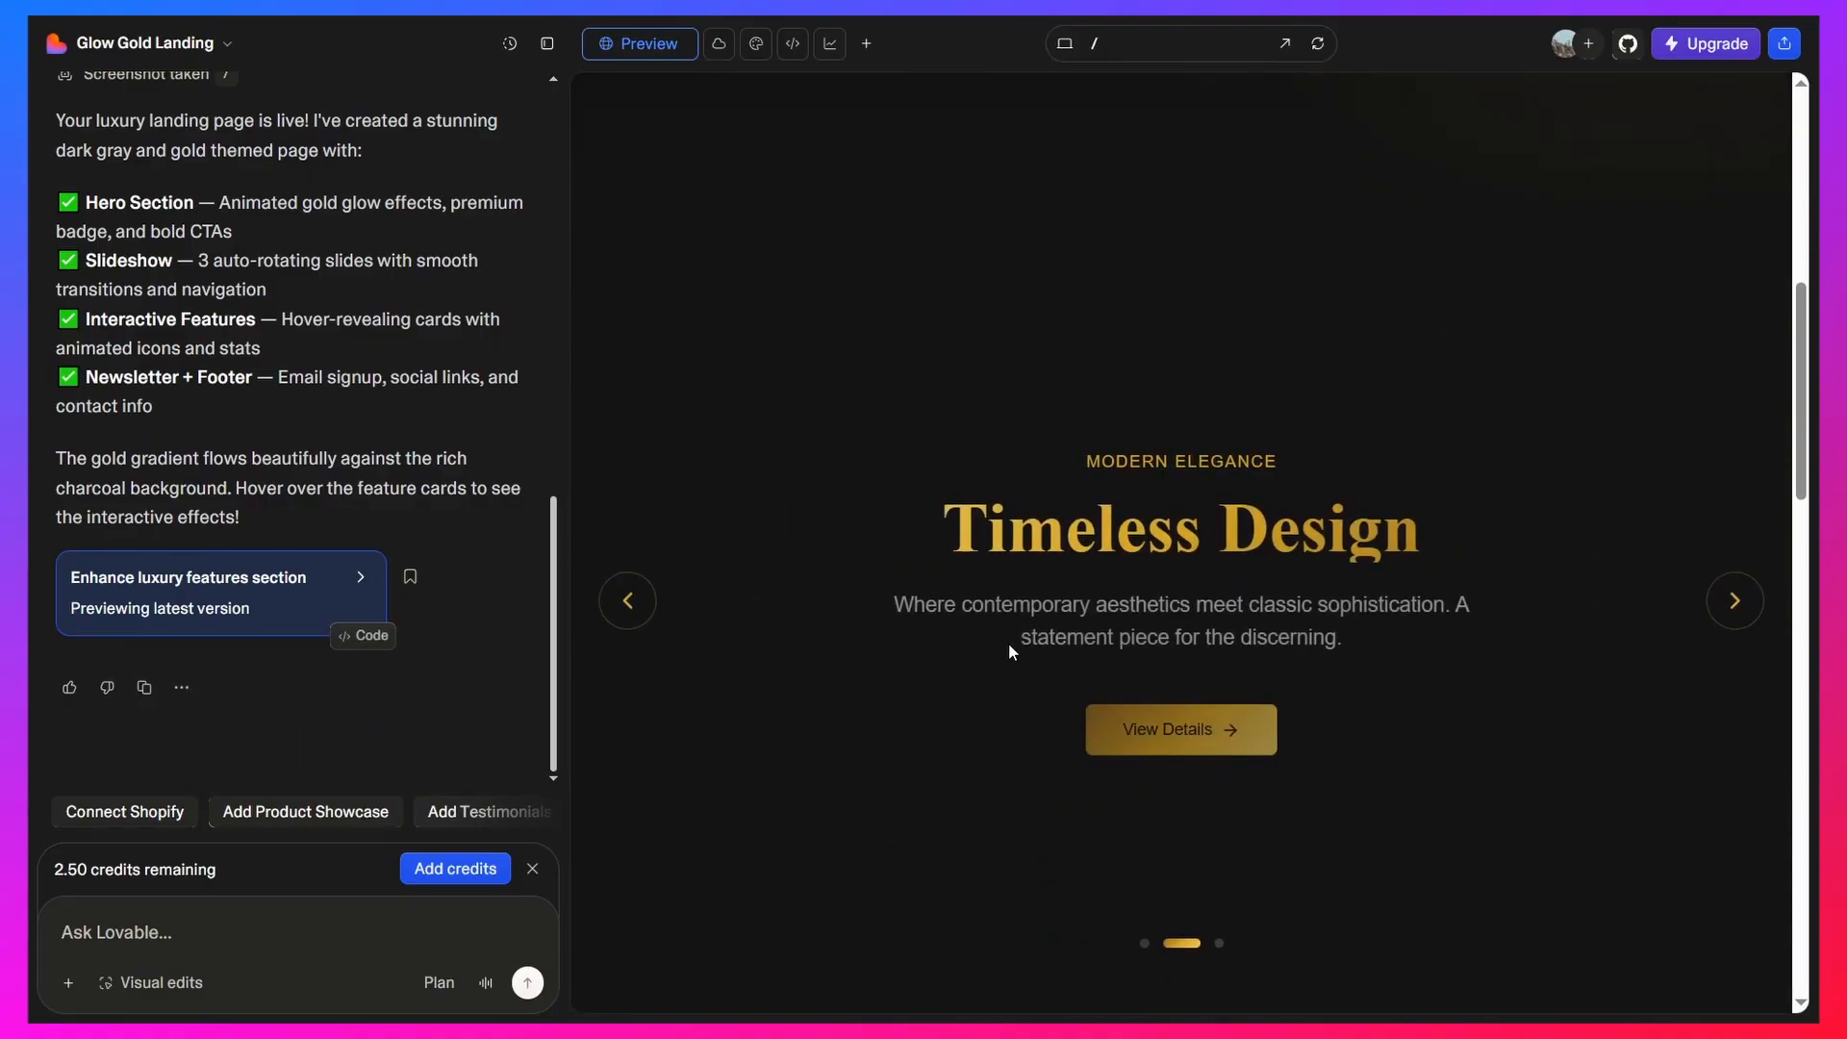
{"action": "scroll", "coordinate": [1112, 630], "scroll_direction": "down", "scroll_amount": 5}
{"action": "scroll", "coordinate": [1104, 620], "scroll_direction": "up", "scroll_amount": 10}
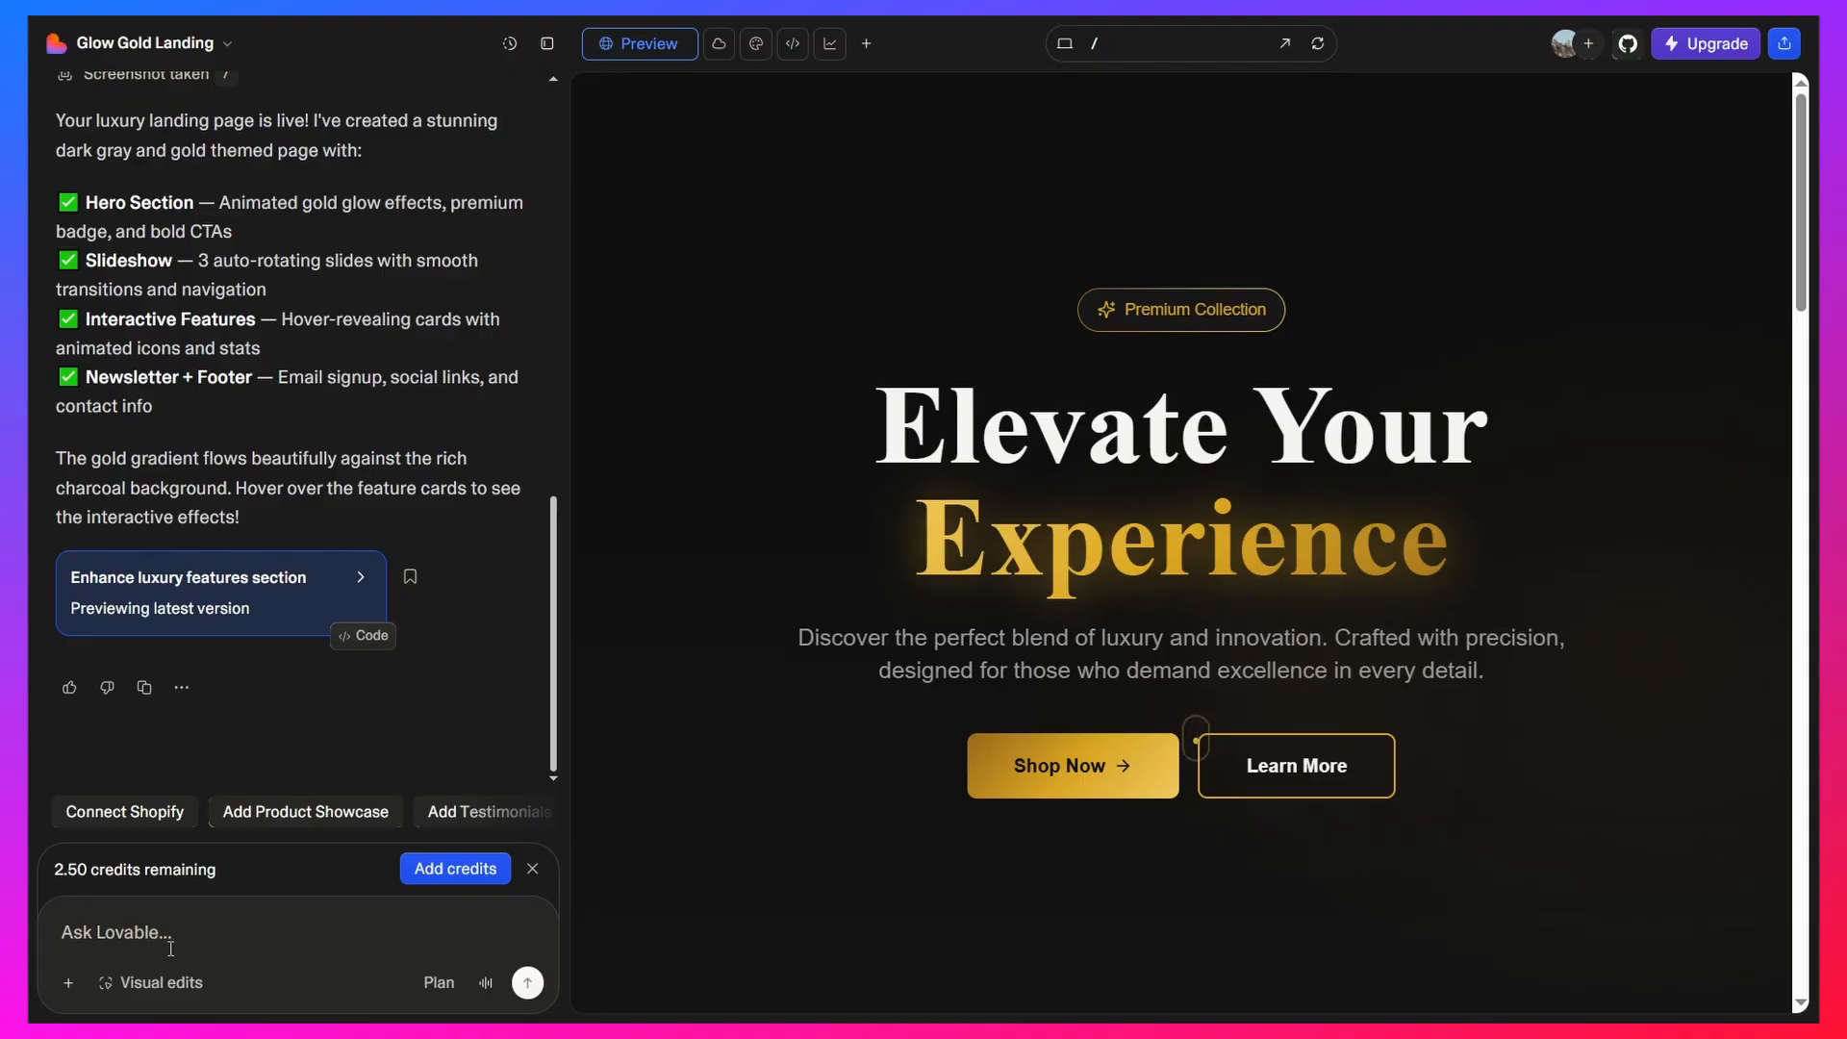
{"action": "type", "text": "I need lighter more premium golden color"}
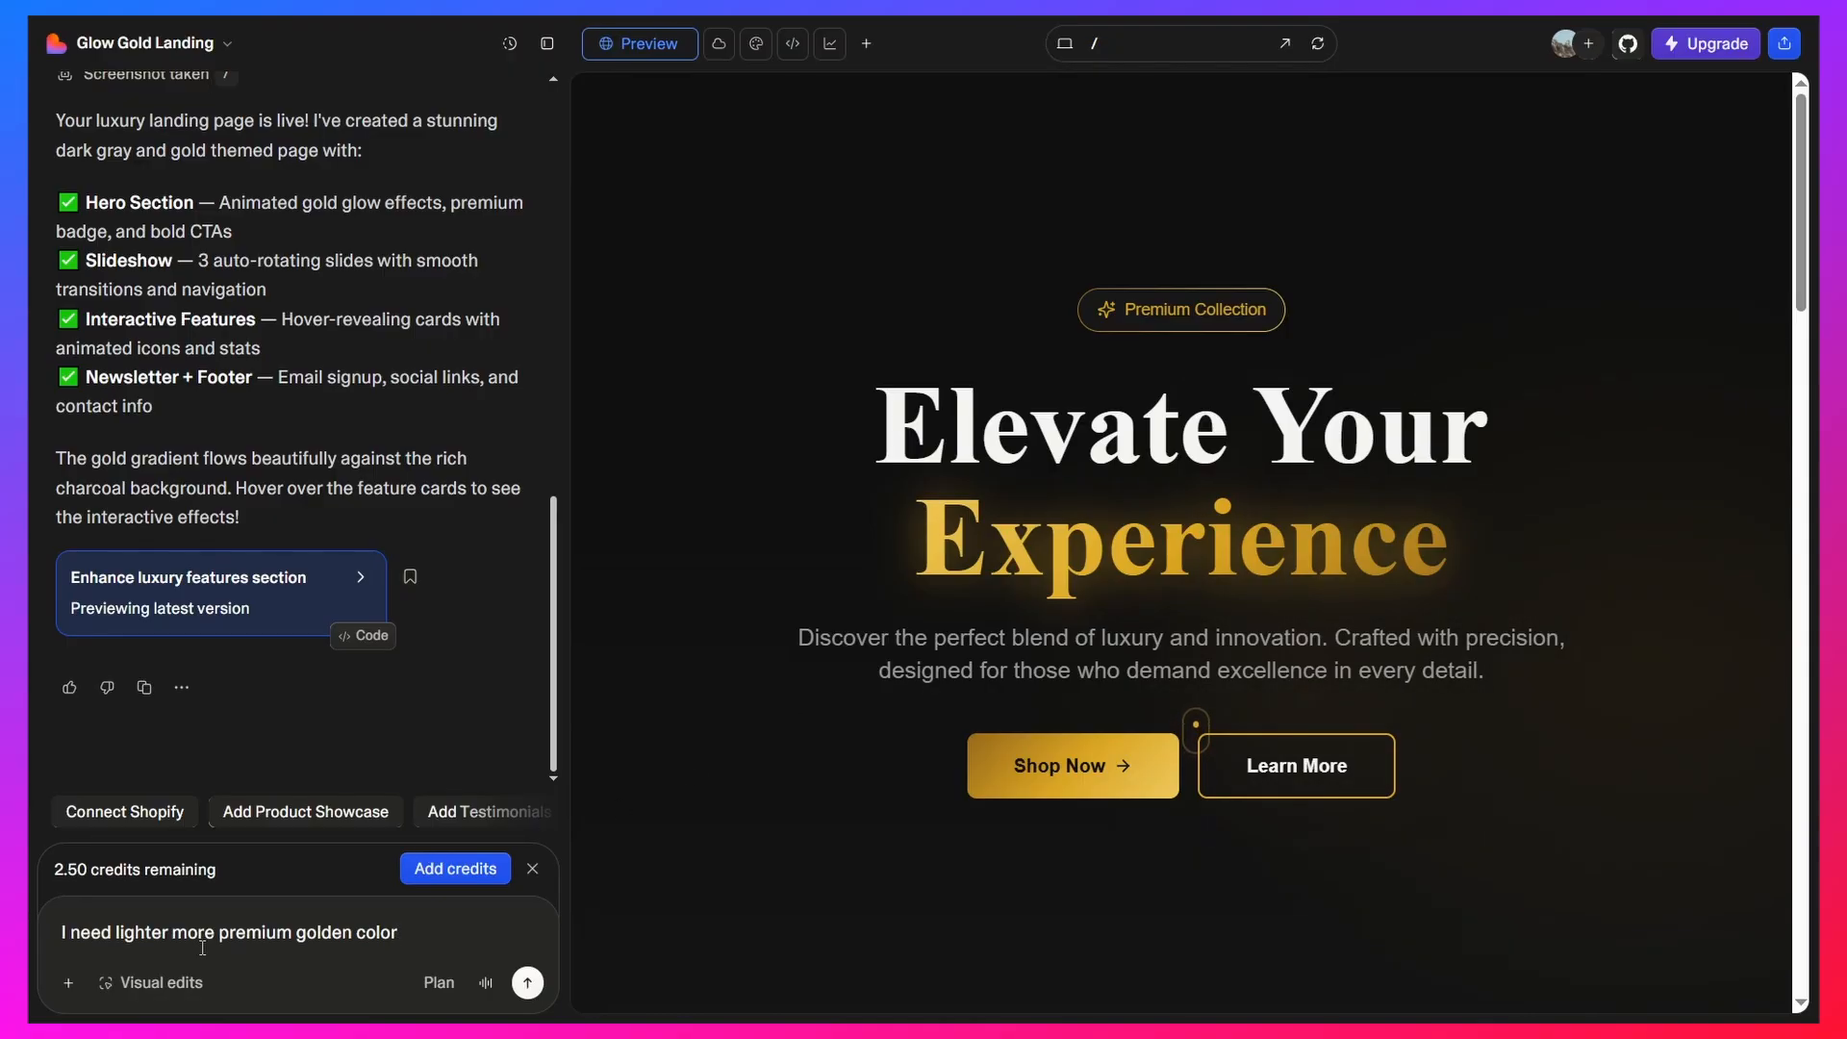
{"action": "key", "text": "Return"}
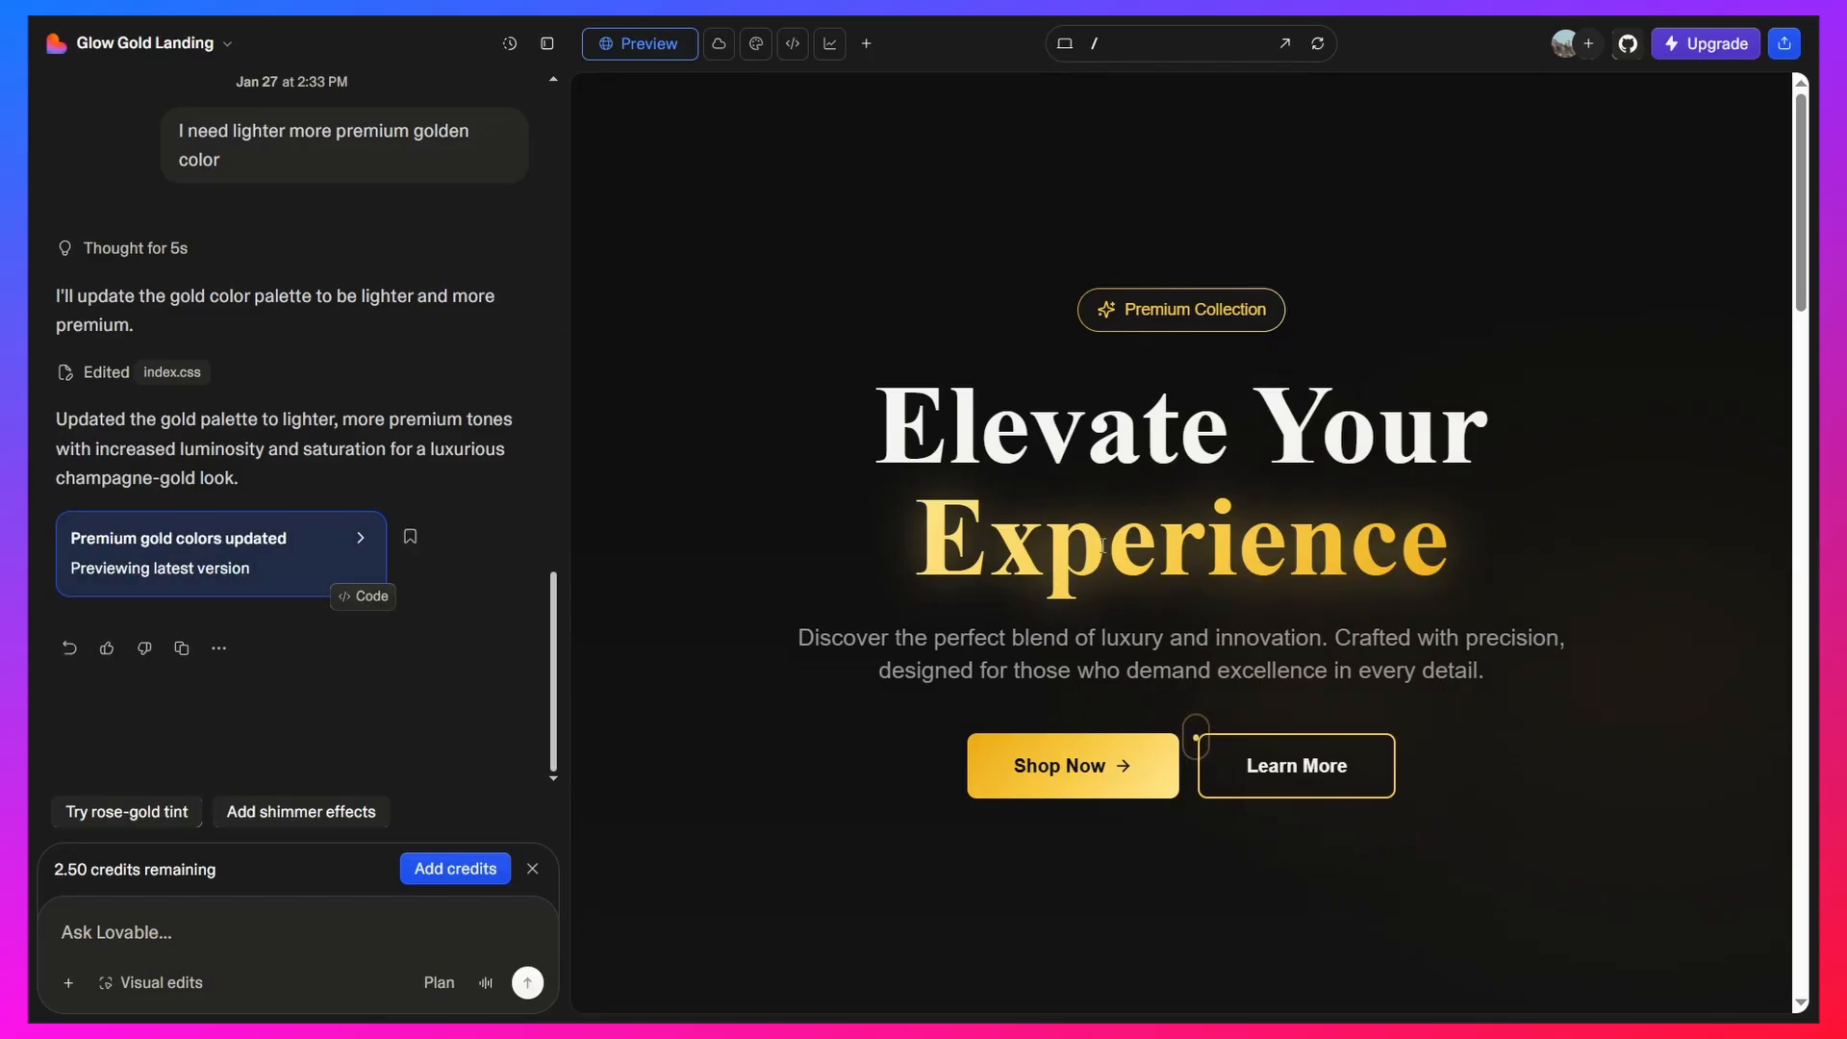
Check the updated gold color in the hero and slideshow sections, and the free credits remaining today
{"action": "scroll", "coordinate": [1132, 556], "scroll_direction": "down", "scroll_amount": 15}
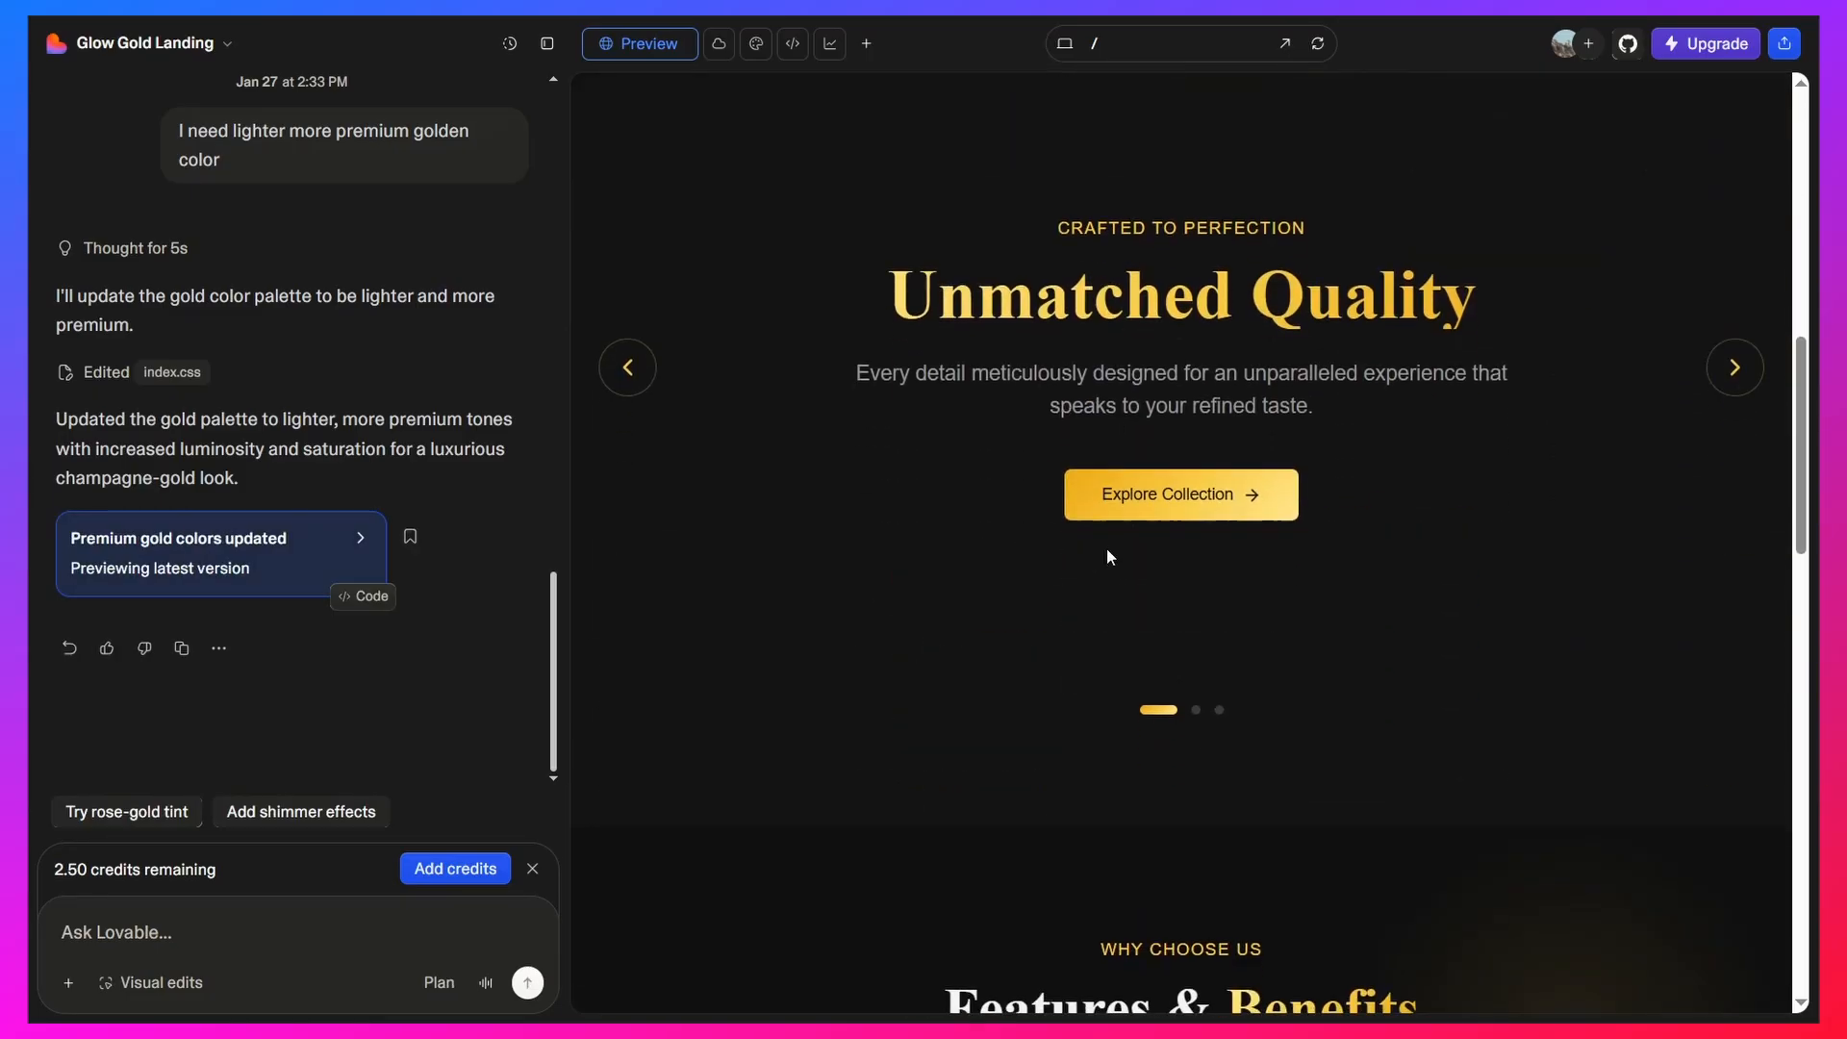
{"action": "scroll", "coordinate": [1135, 385], "scroll_direction": "up", "scroll_amount": 15}
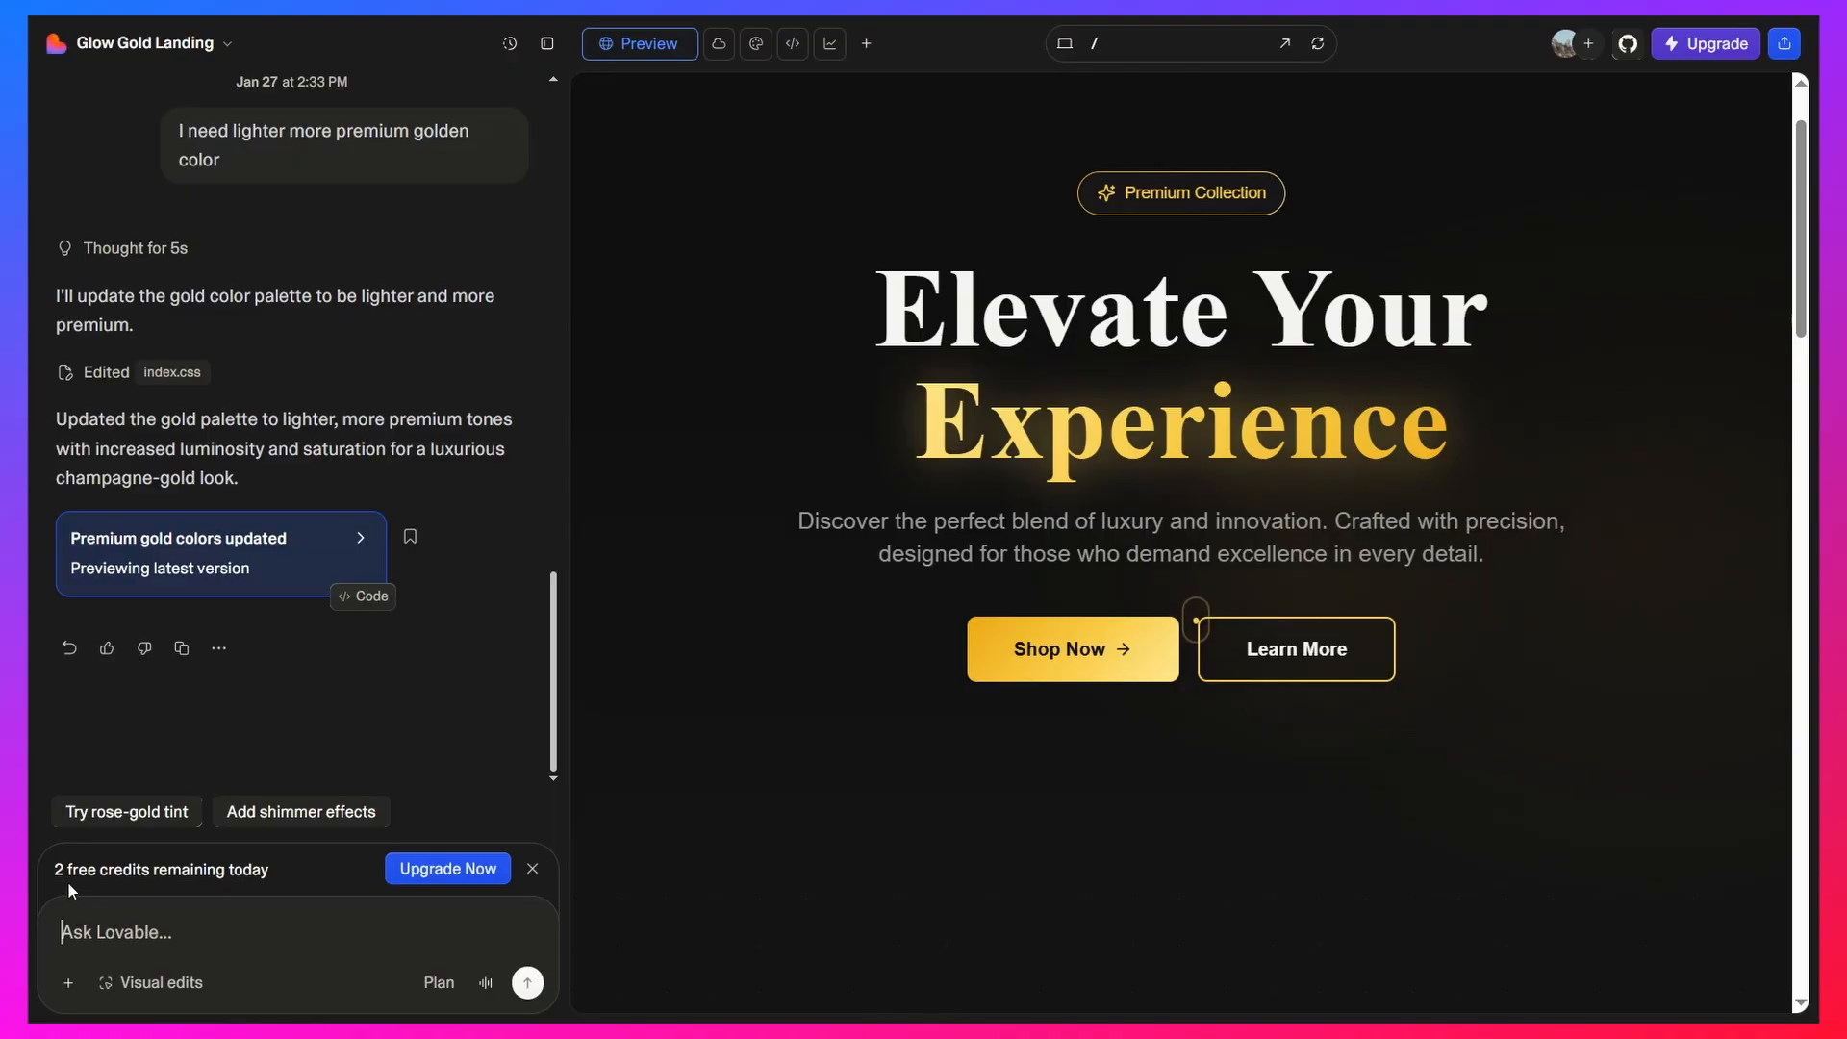
{"action": "left_click_drag", "start_coordinate": [54, 869], "coordinate": [255, 877]}
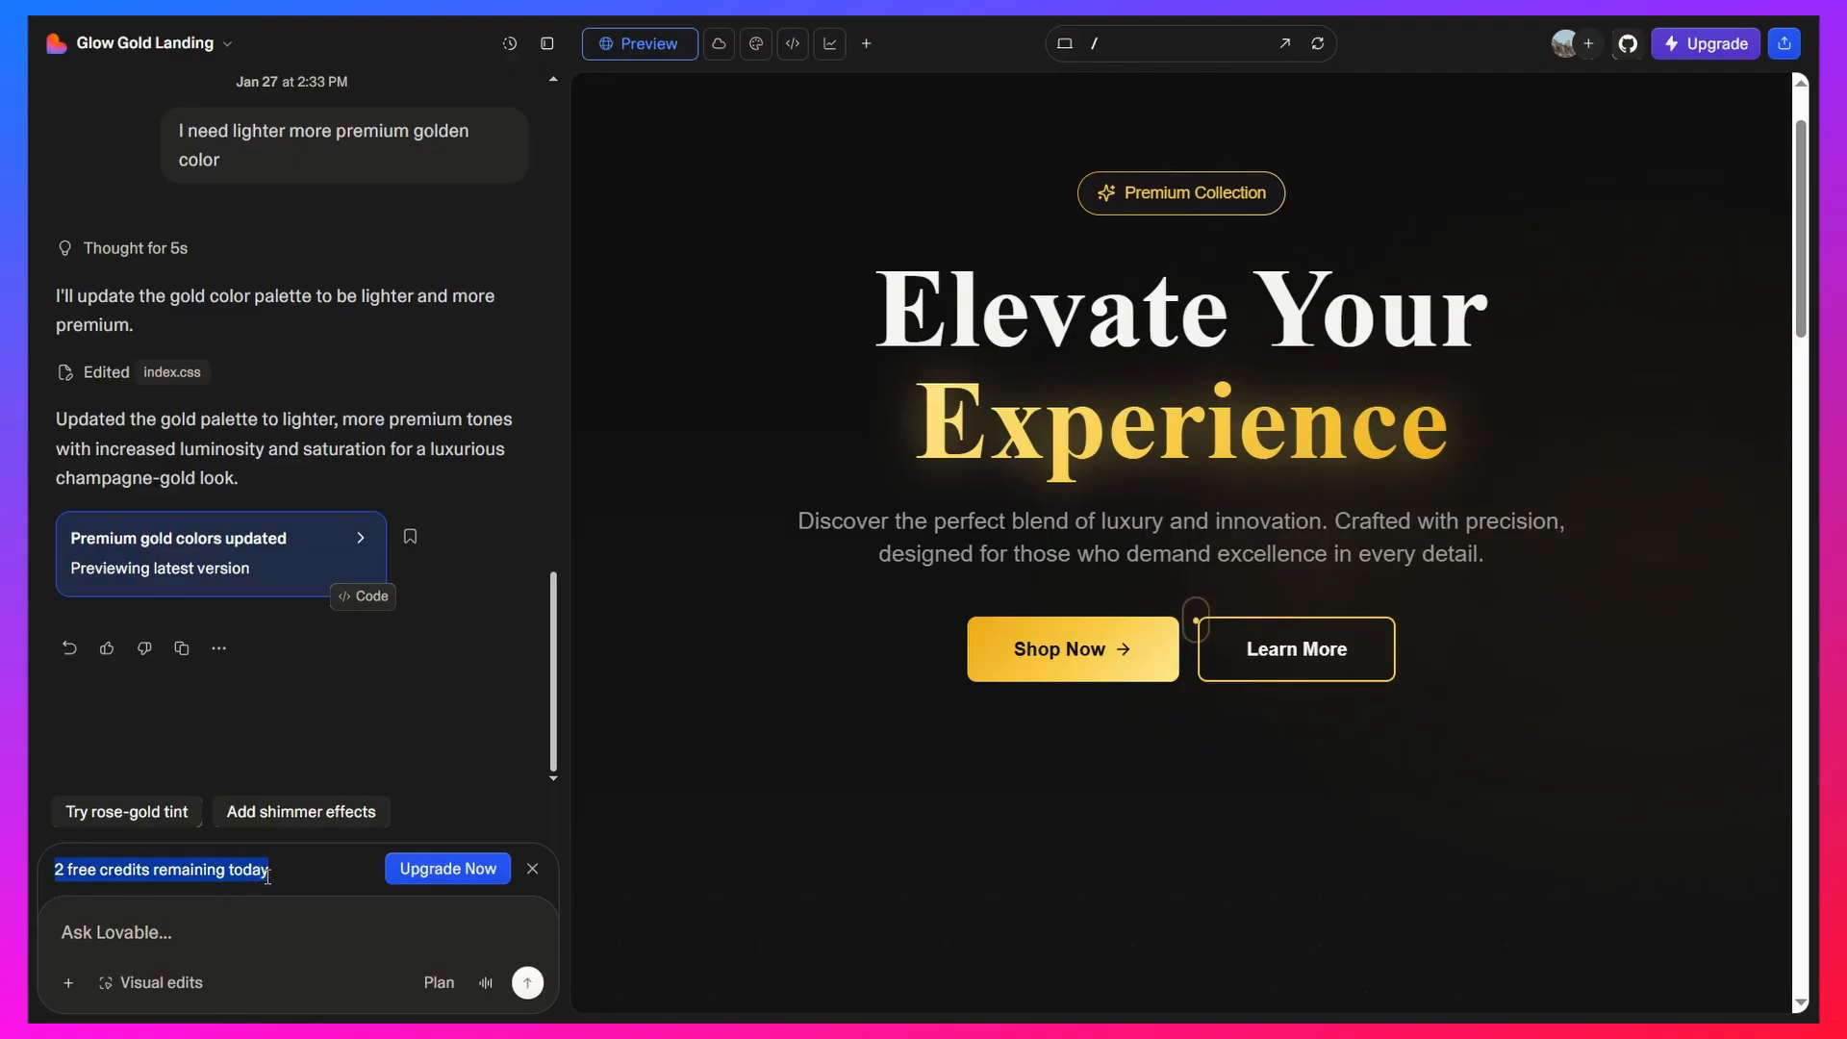
{"action": "left_click", "coordinate": [759, 728]}
{"action": "left_click", "coordinate": [194, 936]}
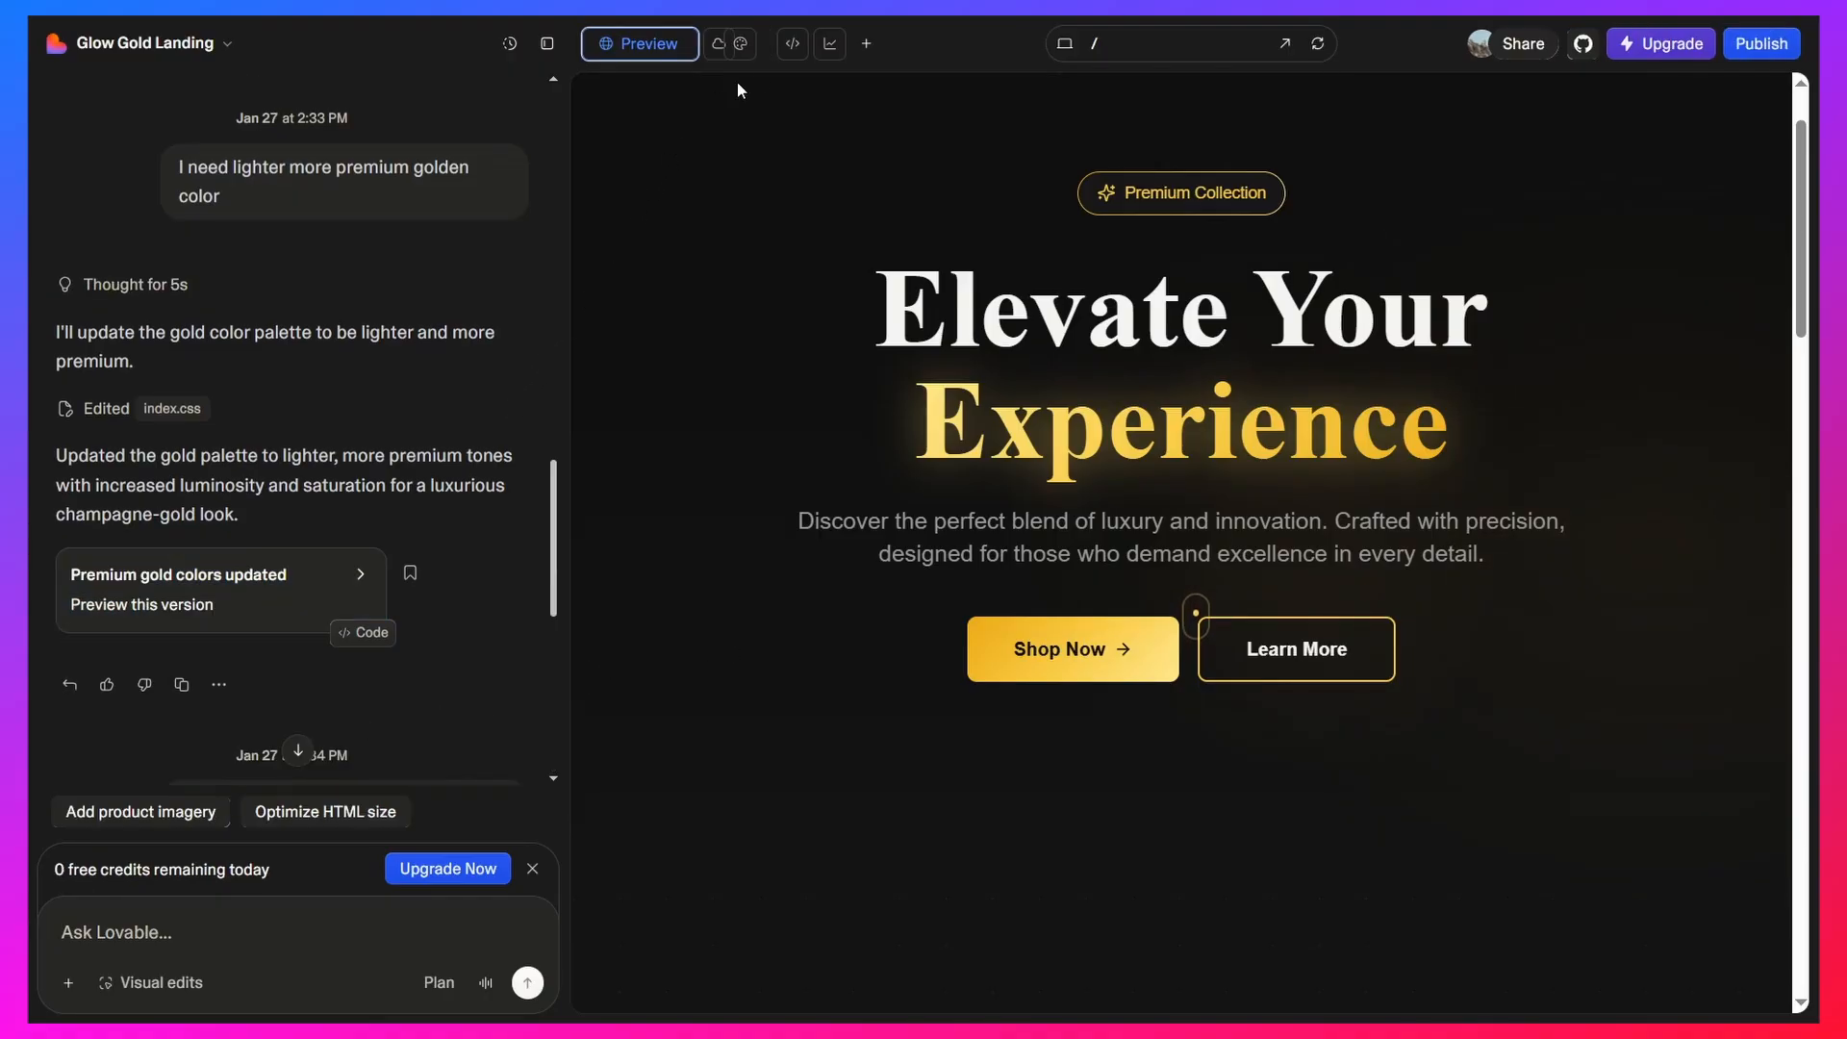
Open the project's code view and browse its full file list
{"action": "left_click", "coordinate": [792, 44]}
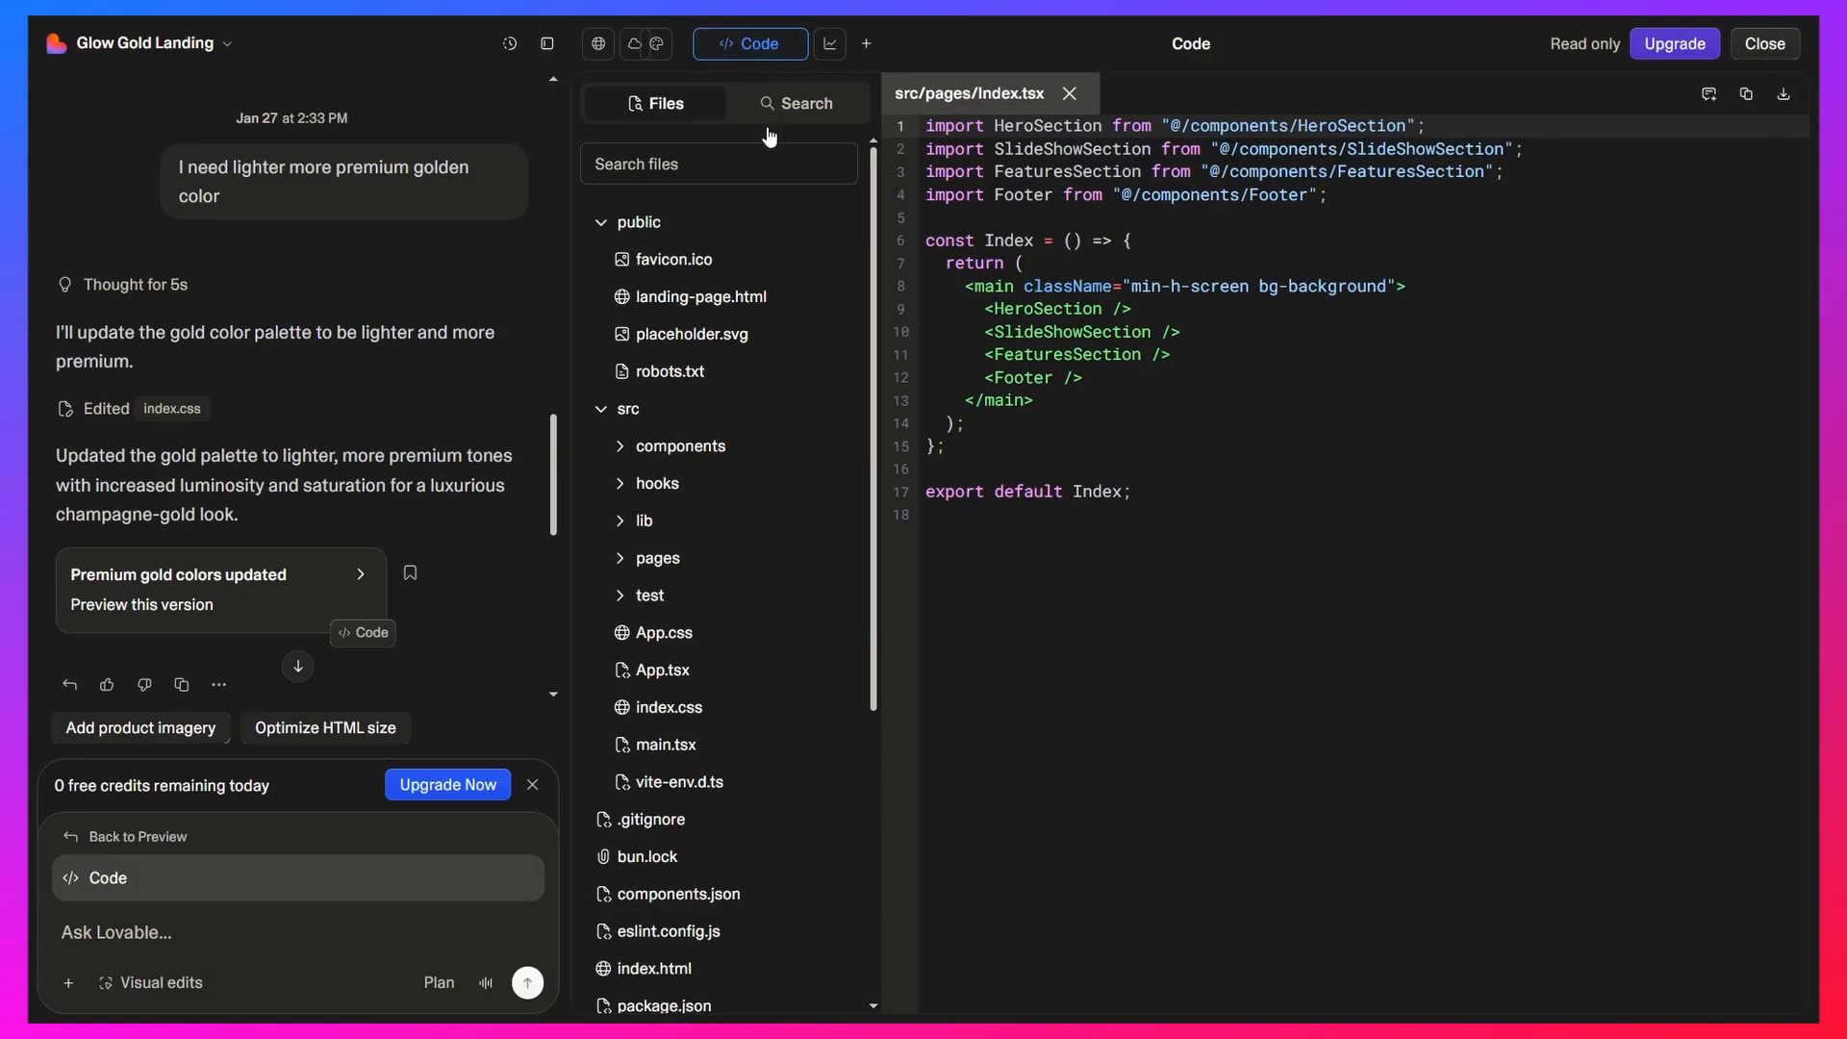
{"action": "scroll", "coordinate": [712, 303], "scroll_direction": "down", "scroll_amount": 3}
{"action": "scroll", "coordinate": [716, 327], "scroll_direction": "down", "scroll_amount": 2}
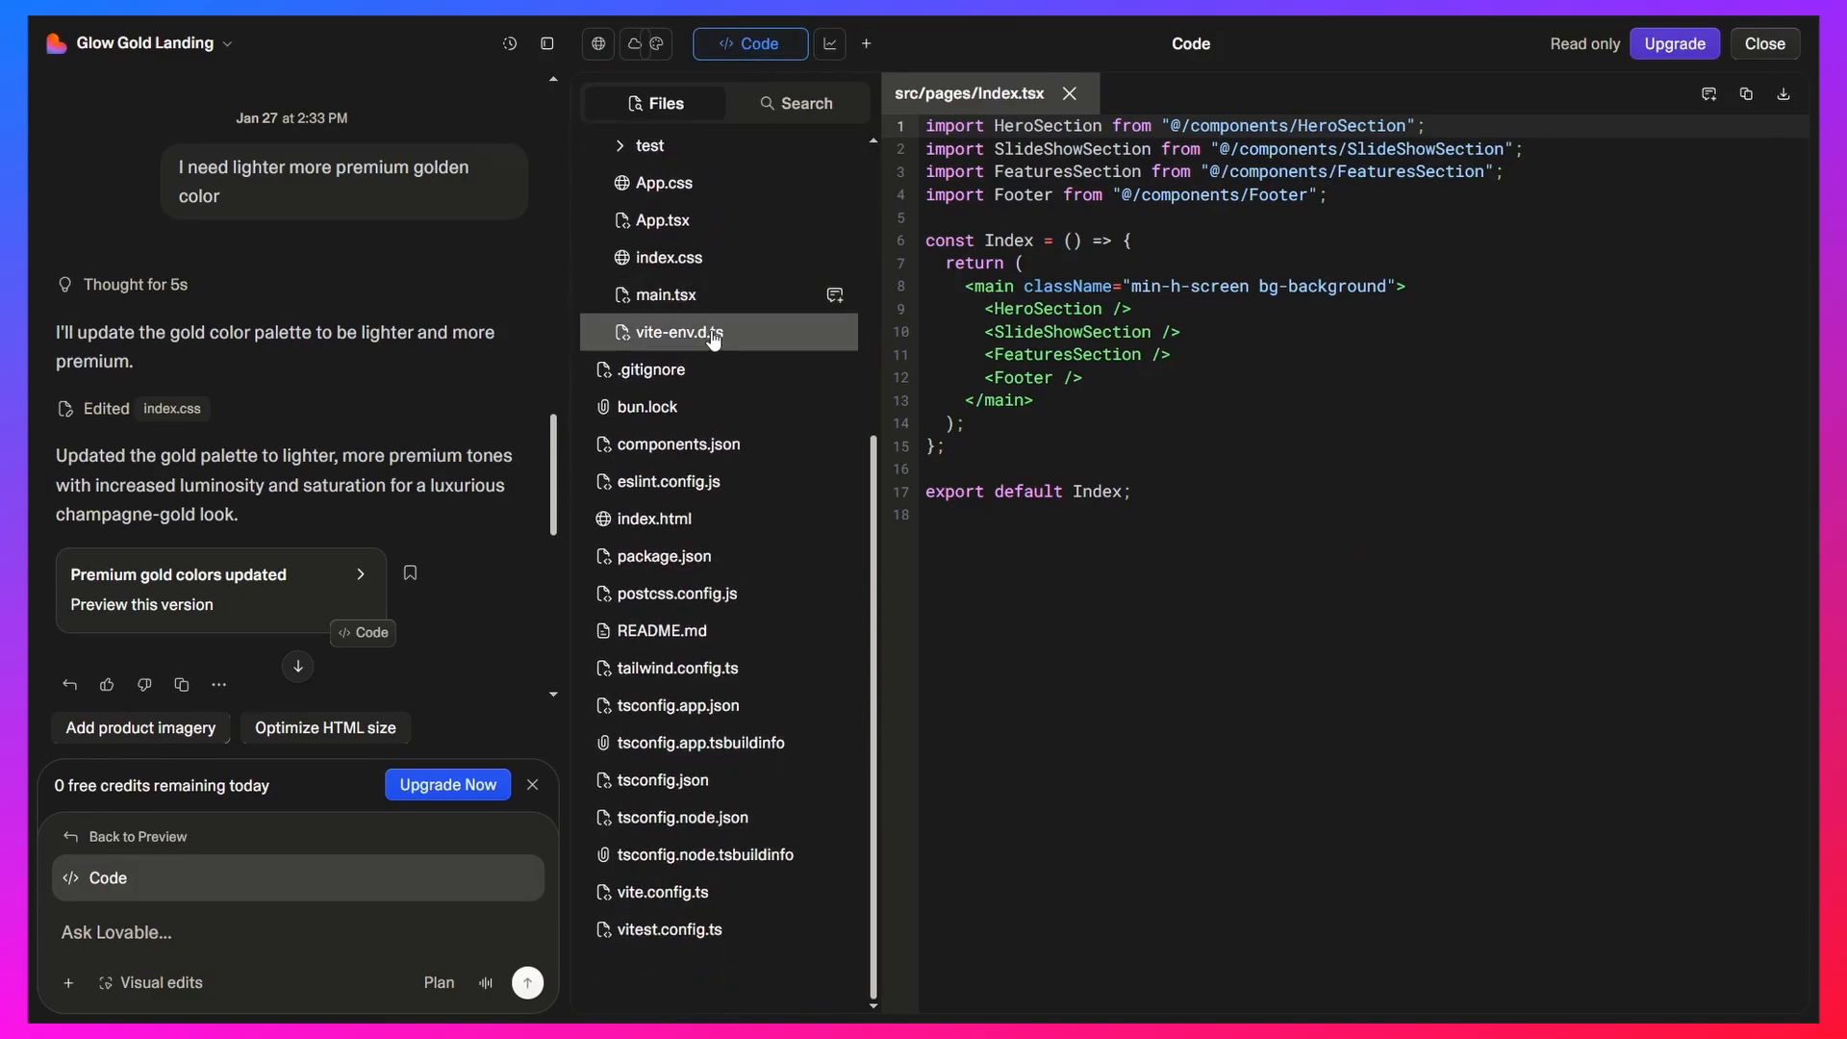
Browse the project's file list and look through the code of public/landing-page.html
{"action": "scroll", "coordinate": [729, 447], "scroll_direction": "up", "scroll_amount": 3}
{"action": "scroll", "coordinate": [725, 452], "scroll_direction": "up", "scroll_amount": 3}
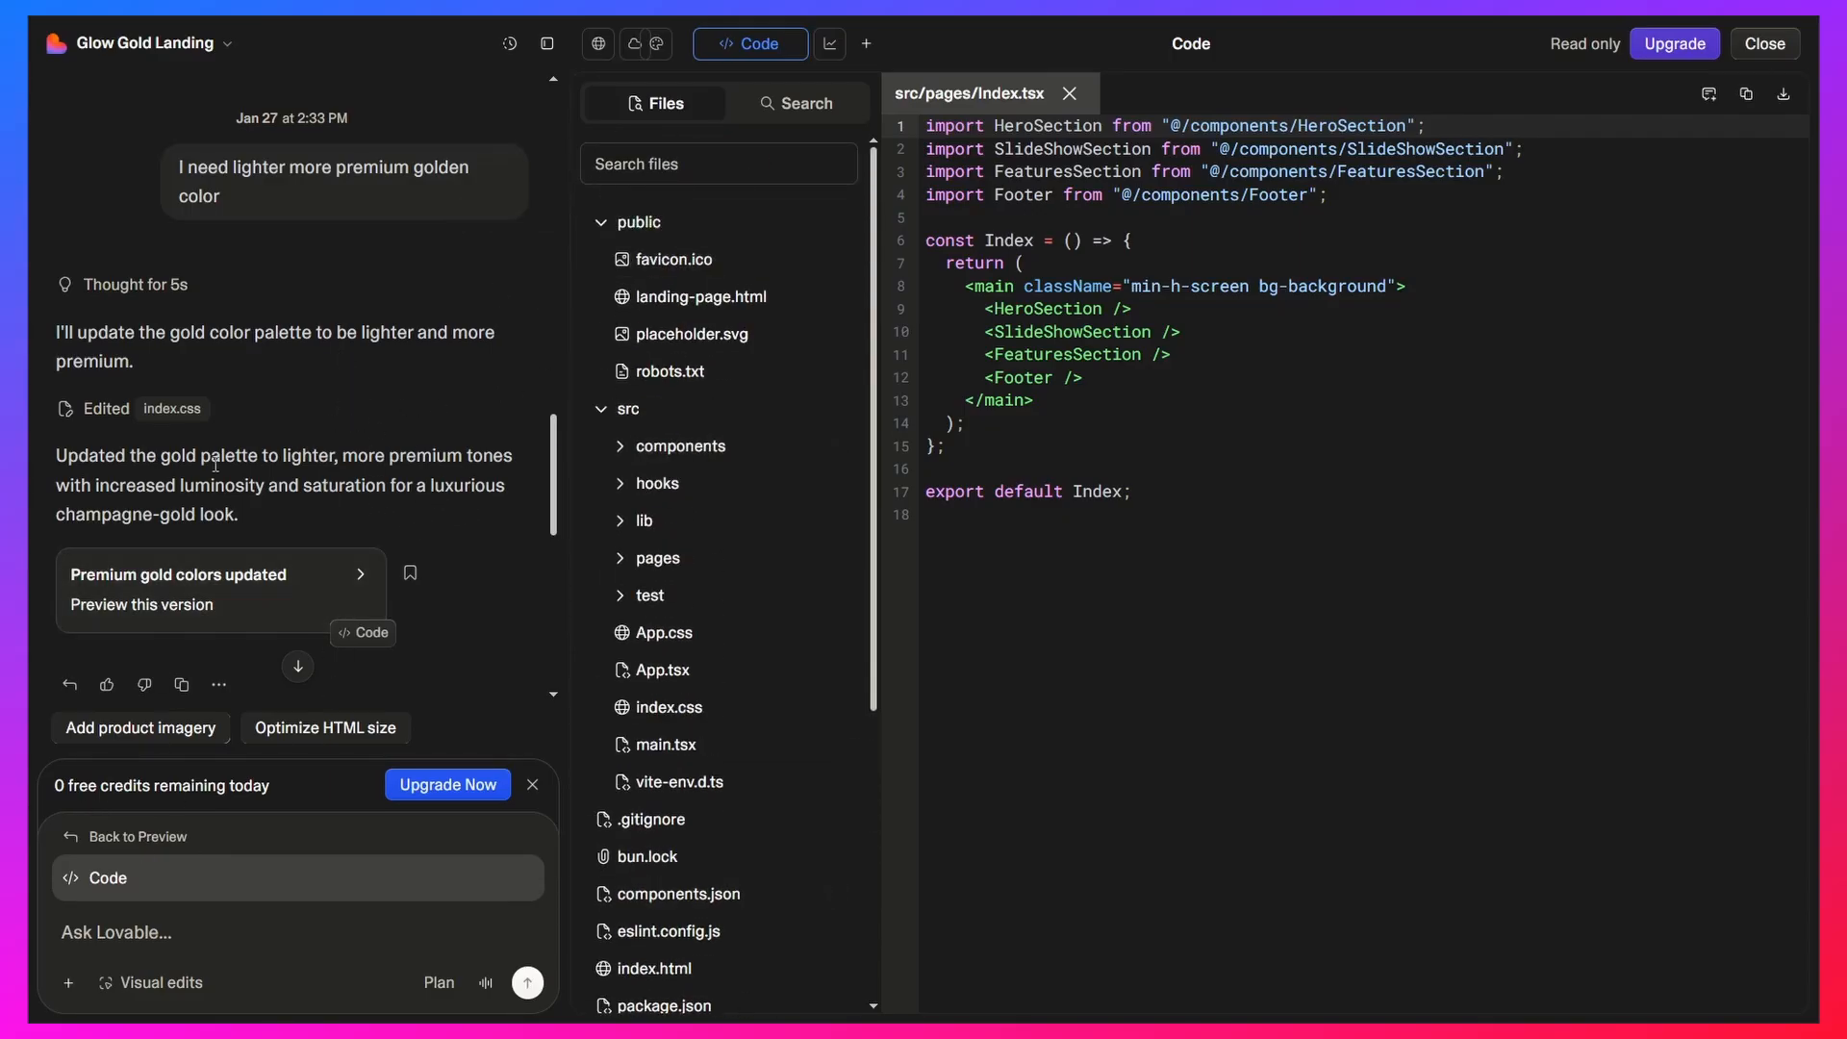
{"action": "scroll", "coordinate": [241, 442], "scroll_direction": "down", "scroll_amount": 5}
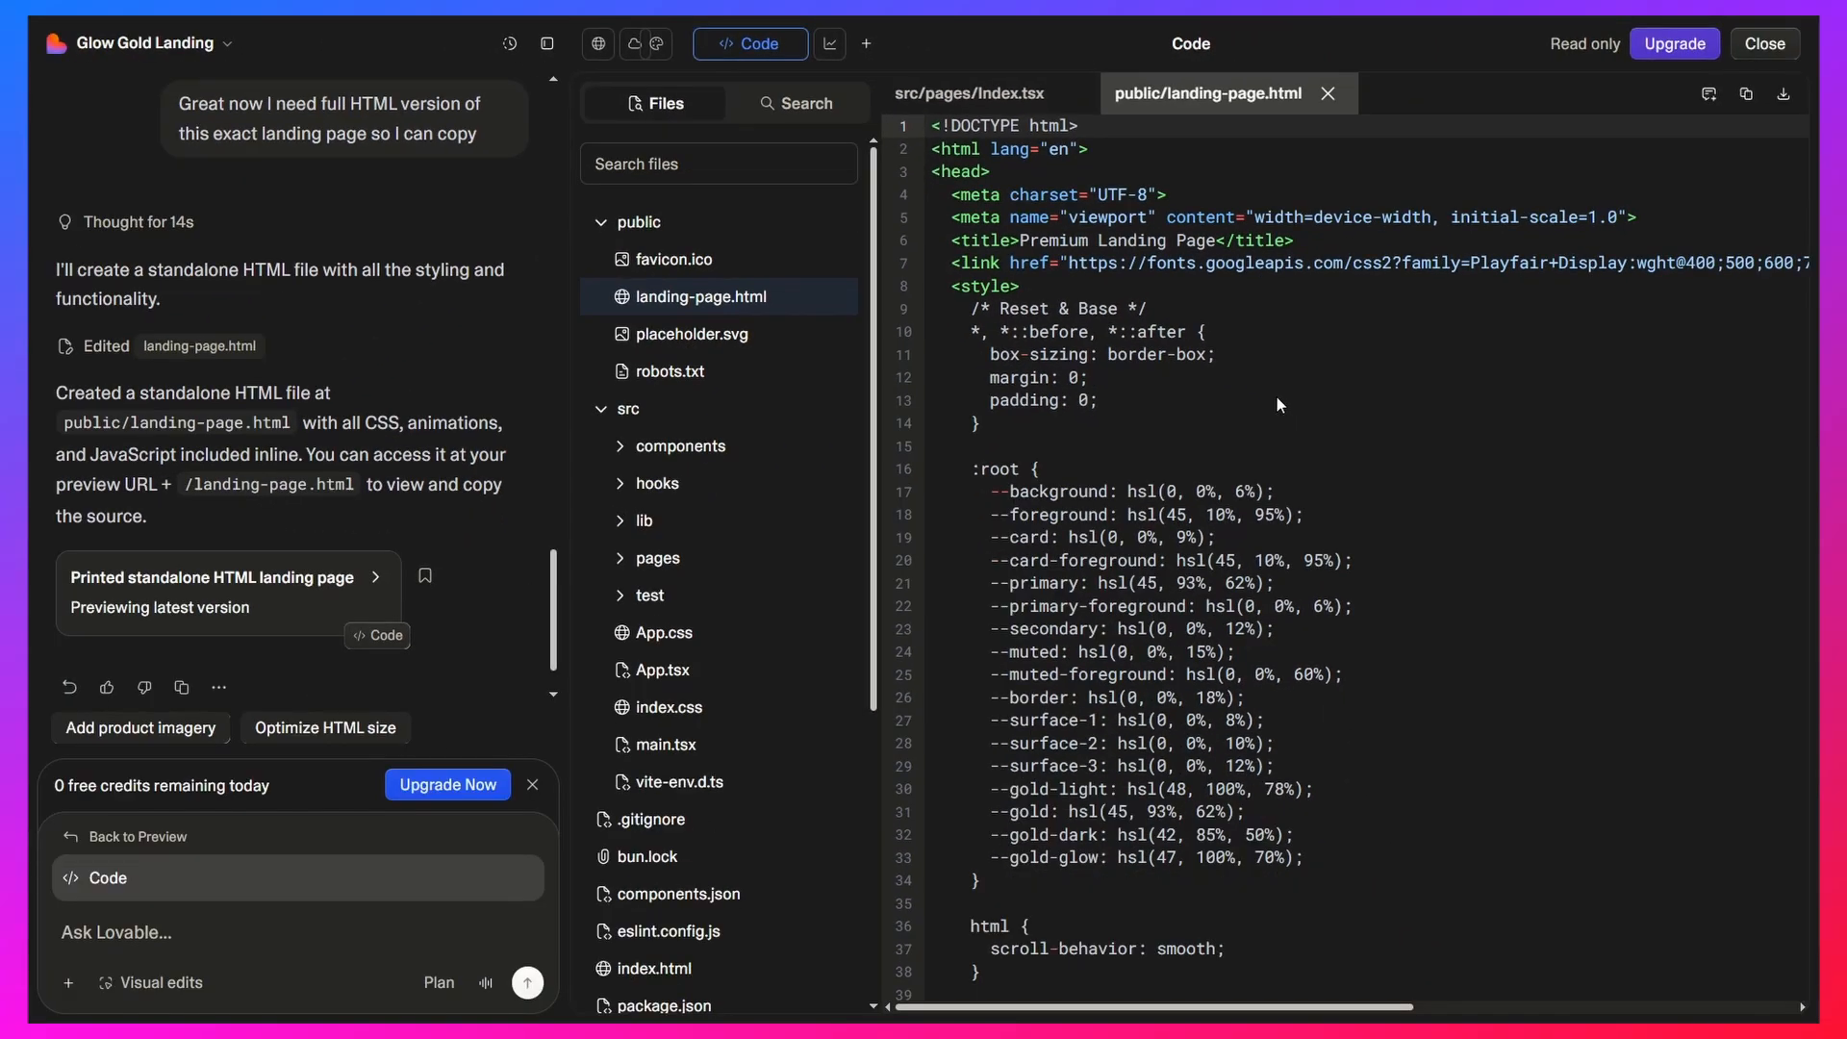
{"action": "left_click", "coordinate": [1269, 332]}
{"action": "scroll", "coordinate": [1192, 409], "scroll_direction": "down", "scroll_amount": 20}
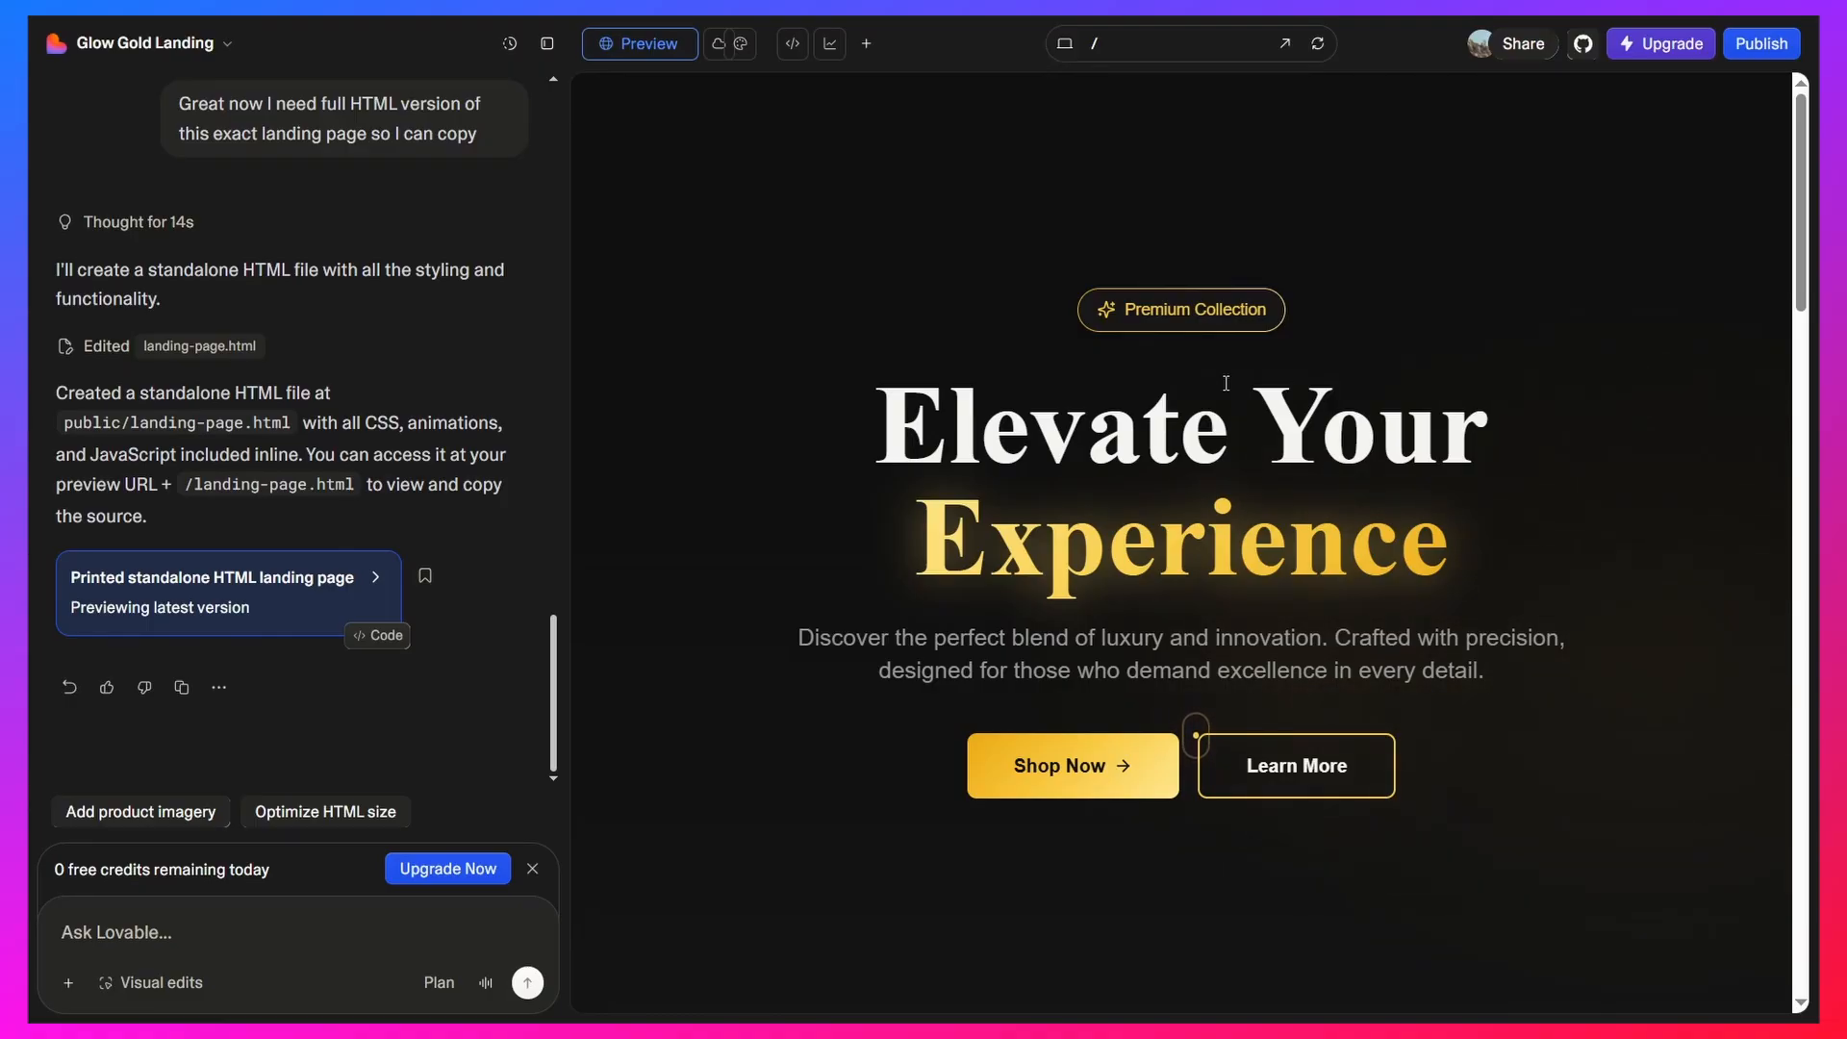
Look over the landing page preview from the hero down to the newsletter and footer, and back up
{"action": "scroll", "coordinate": [1404, 490], "scroll_direction": "down", "scroll_amount": 5}
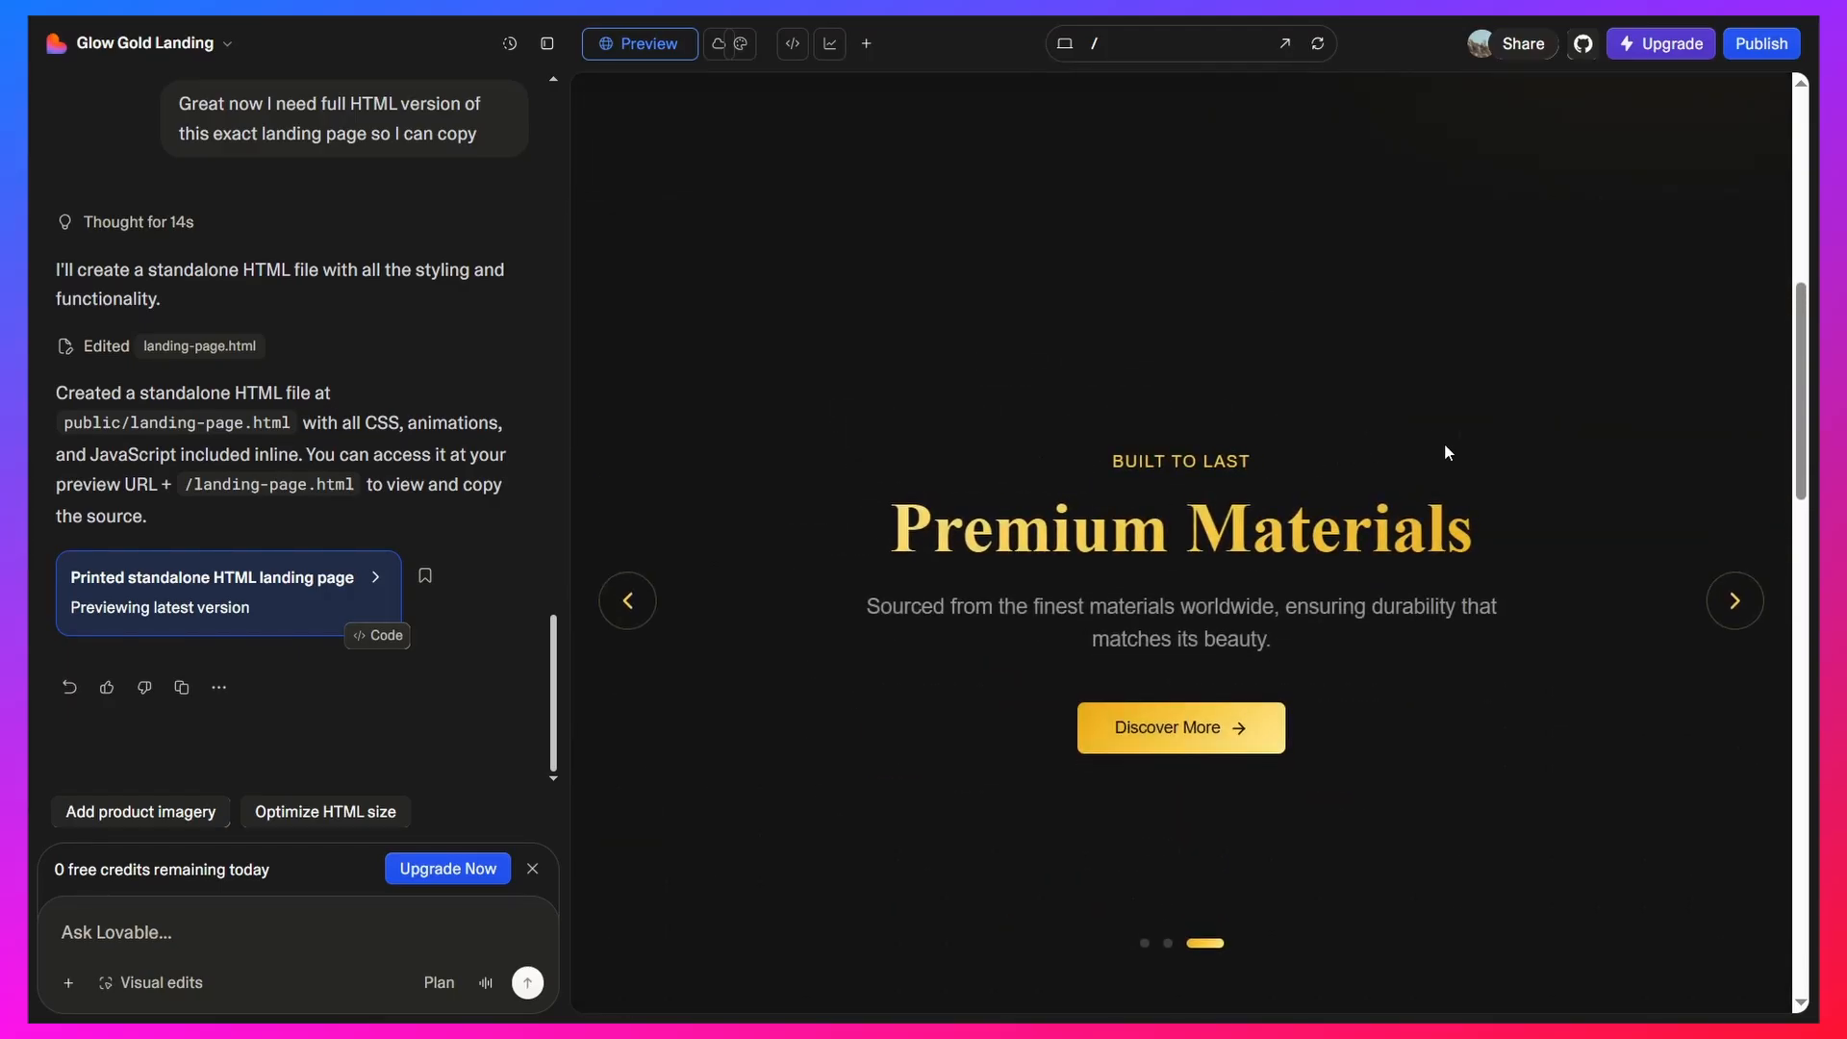
{"action": "scroll", "coordinate": [1444, 449], "scroll_direction": "down", "scroll_amount": 10}
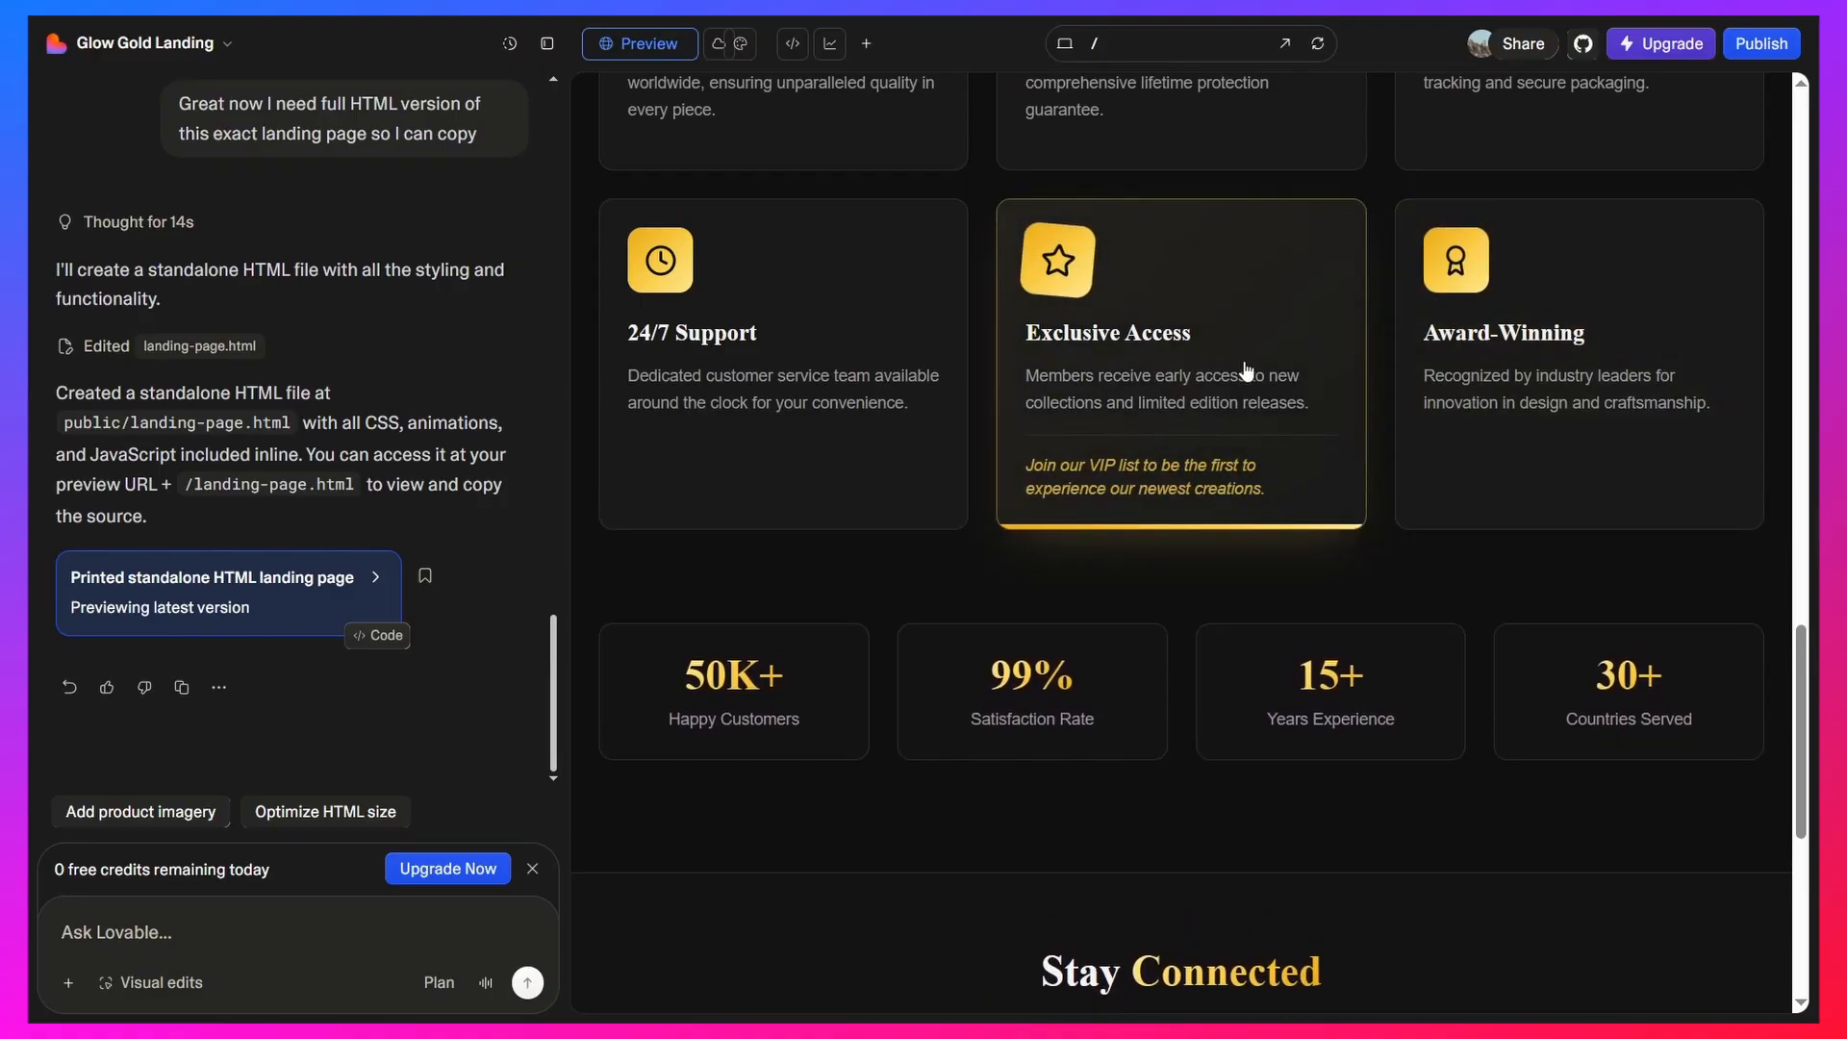
{"action": "scroll", "coordinate": [1250, 452], "scroll_direction": "down", "scroll_amount": 6}
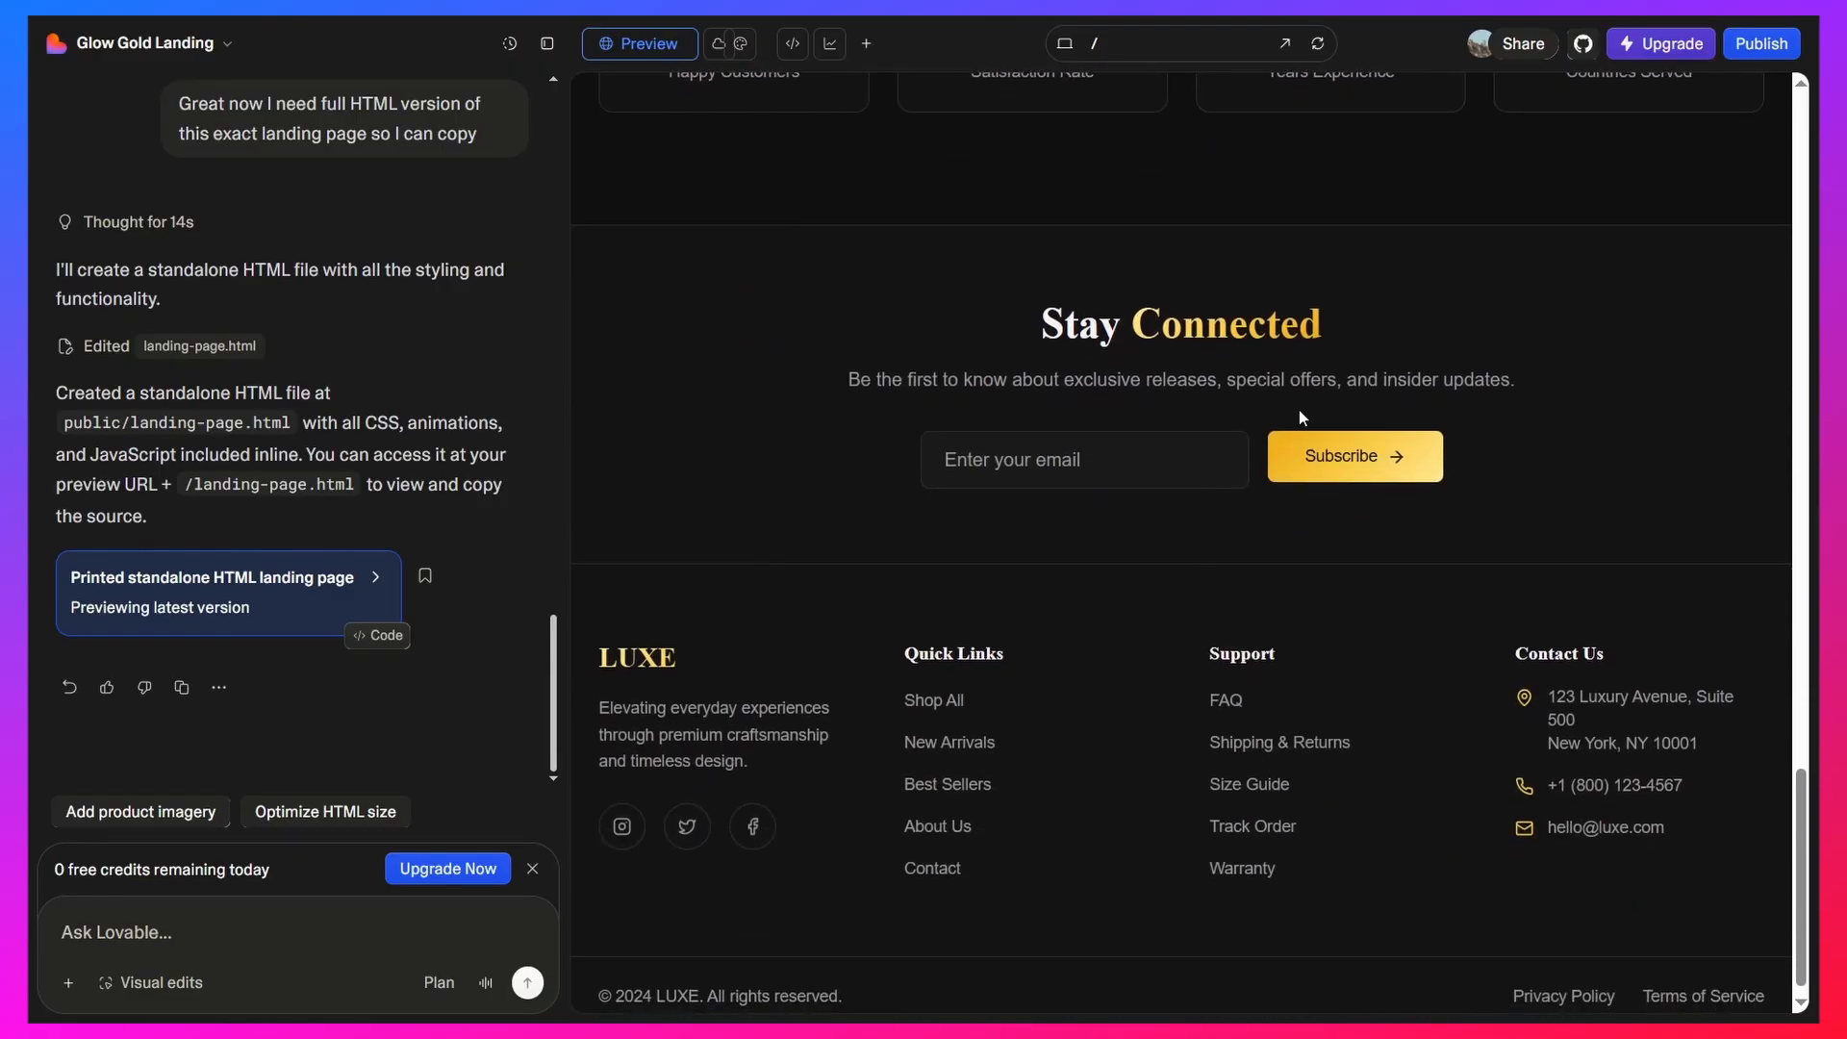
{"action": "scroll", "coordinate": [1169, 523], "scroll_direction": "up", "scroll_amount": 15}
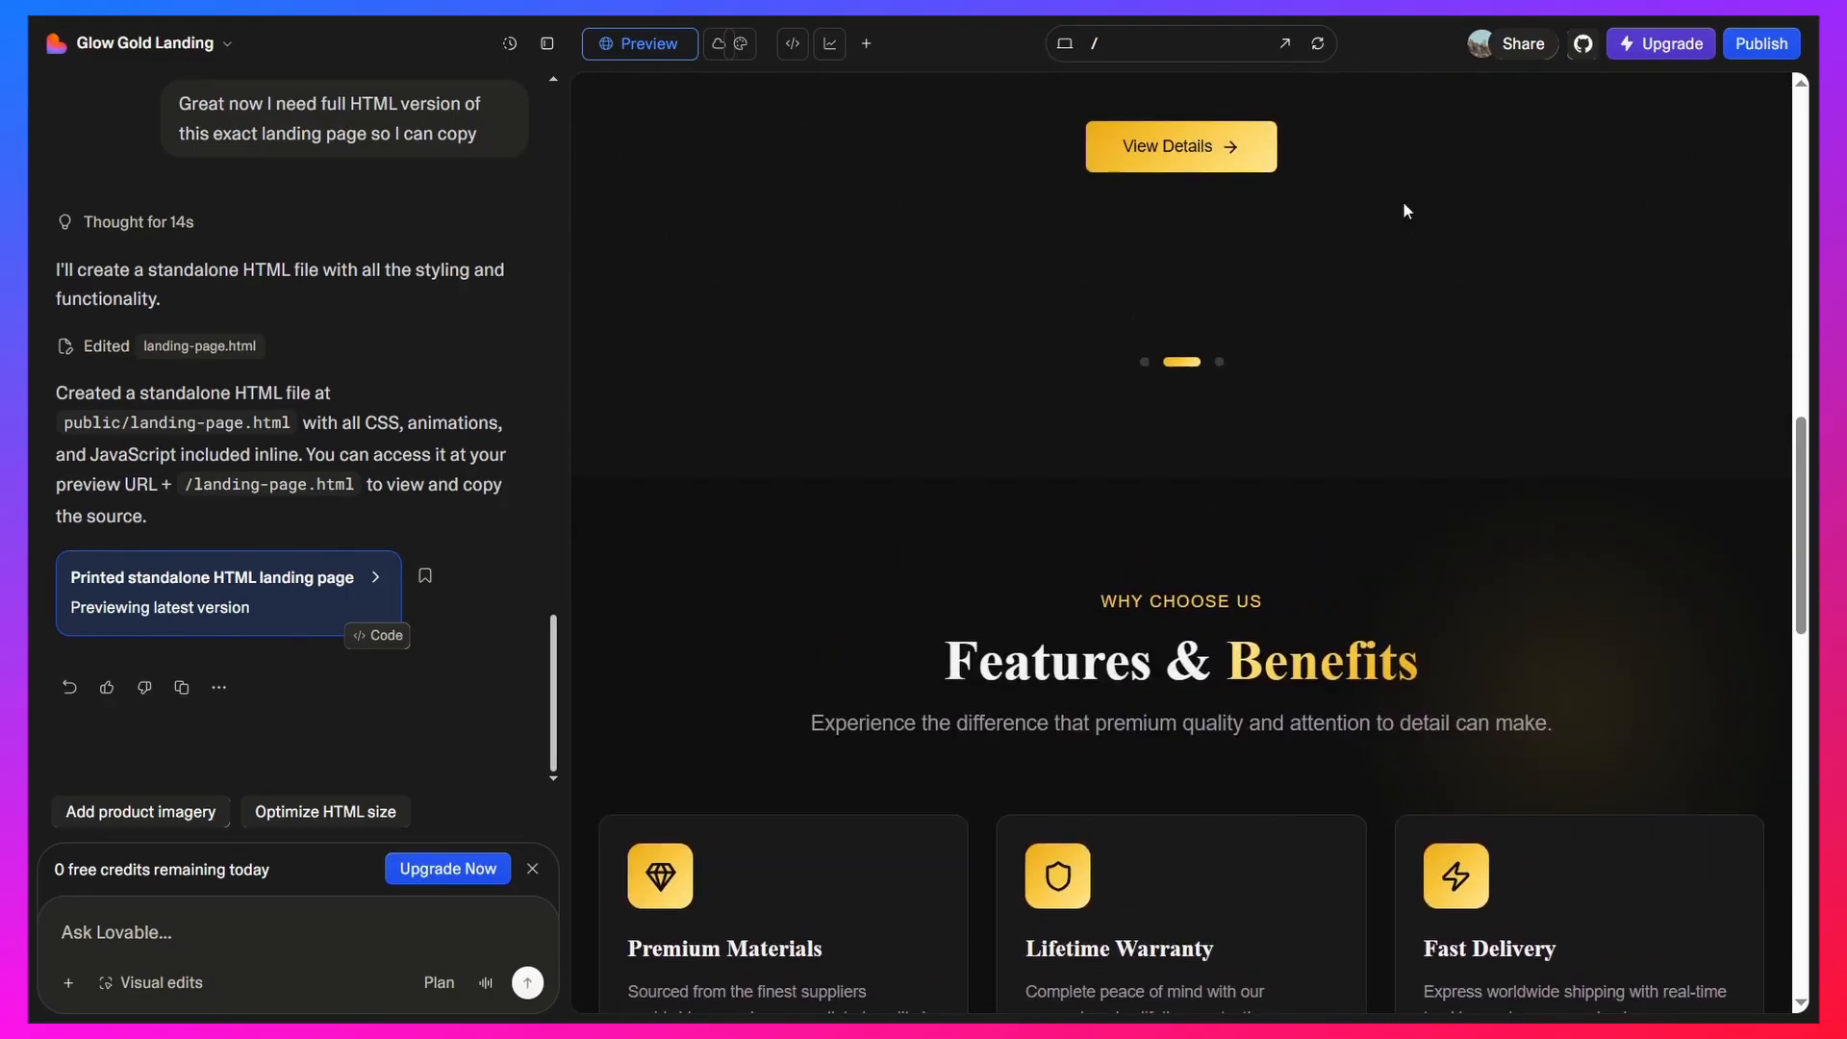
{"action": "scroll", "coordinate": [1403, 211], "scroll_direction": "up", "scroll_amount": 8}
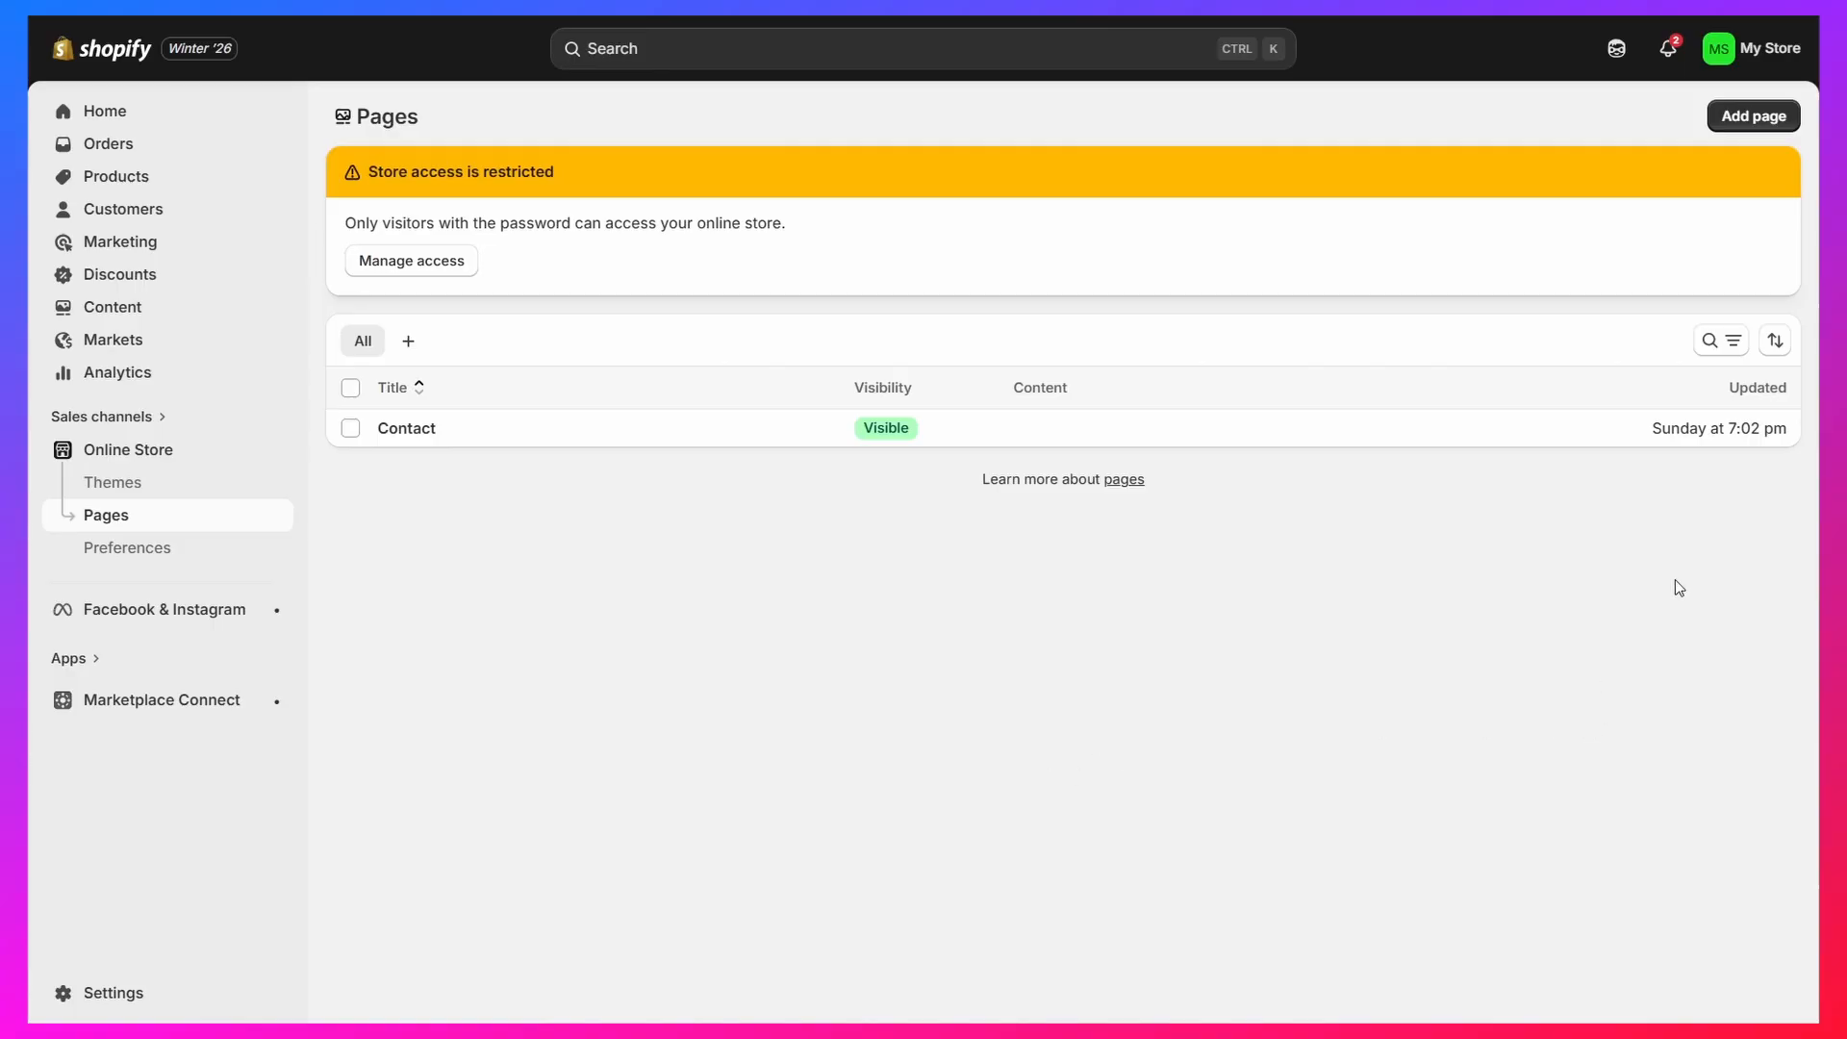
Switch to the Shopify admin and add a new online store page titled "iguh"
{"action": "left_click", "coordinate": [1753, 117]}
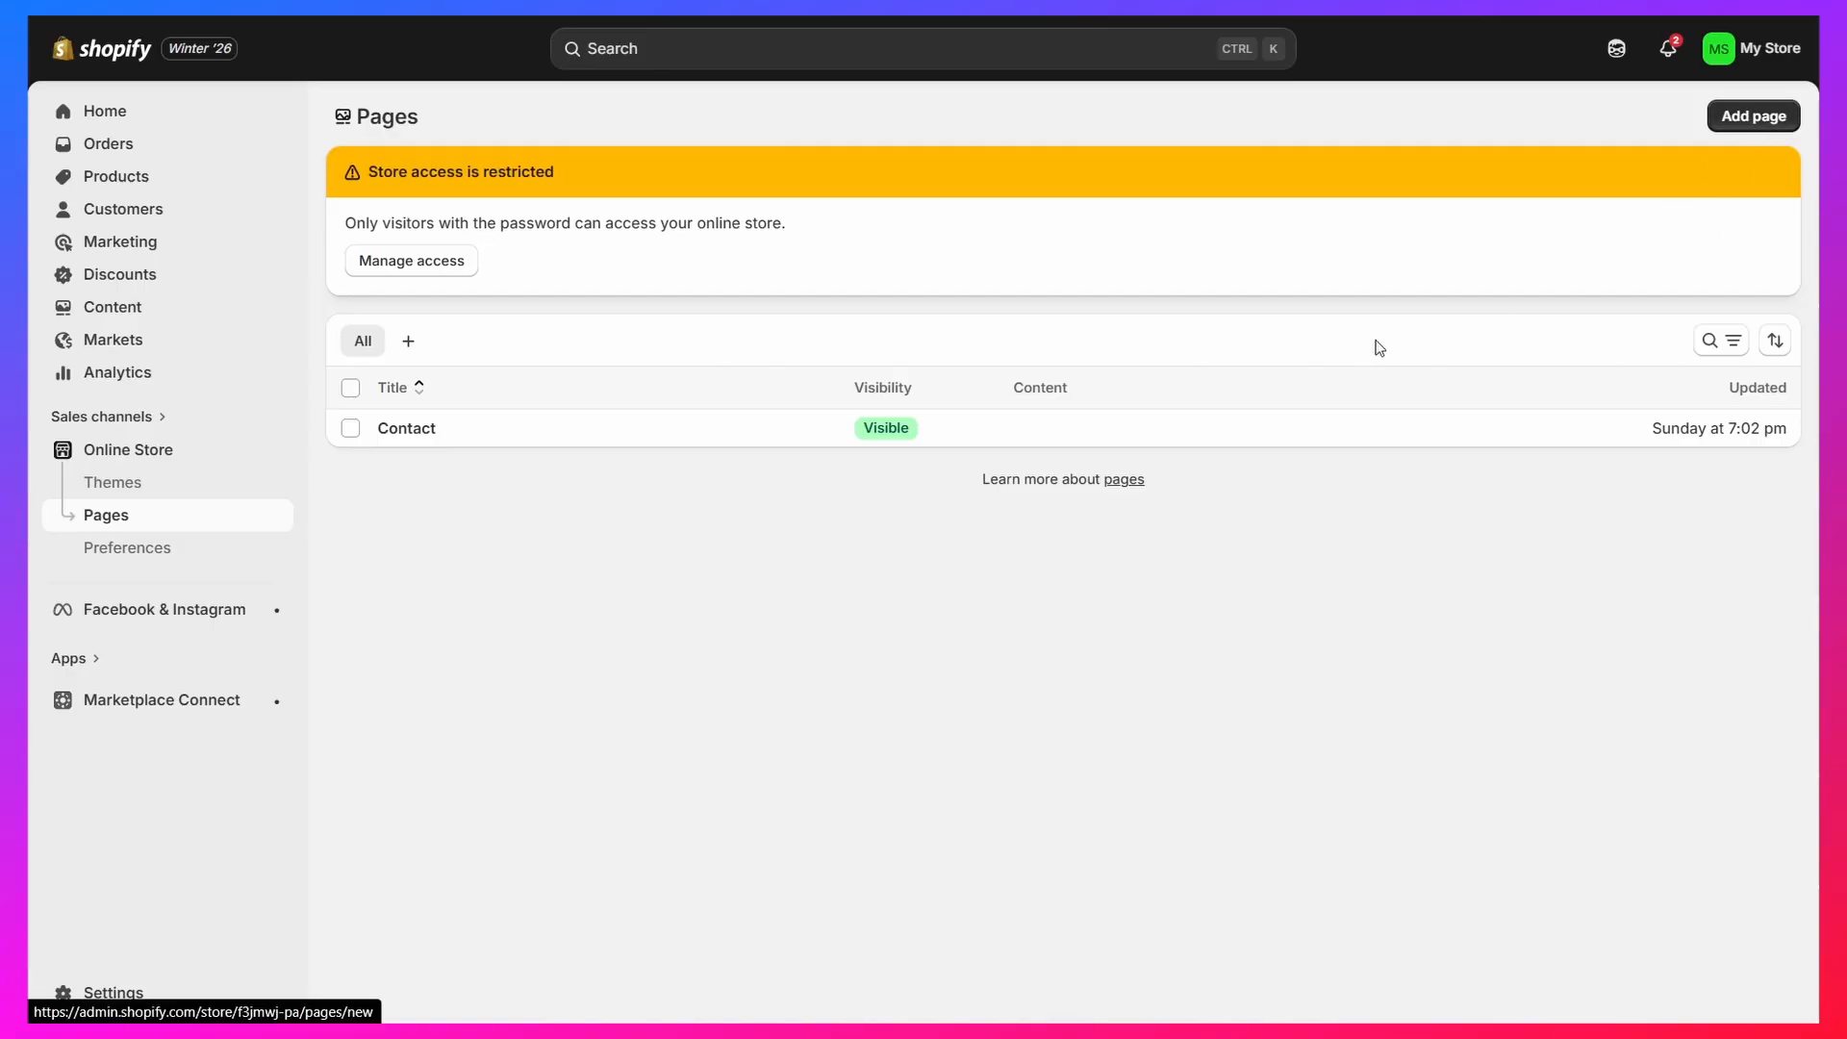
{"action": "left_click", "coordinate": [786, 210]}
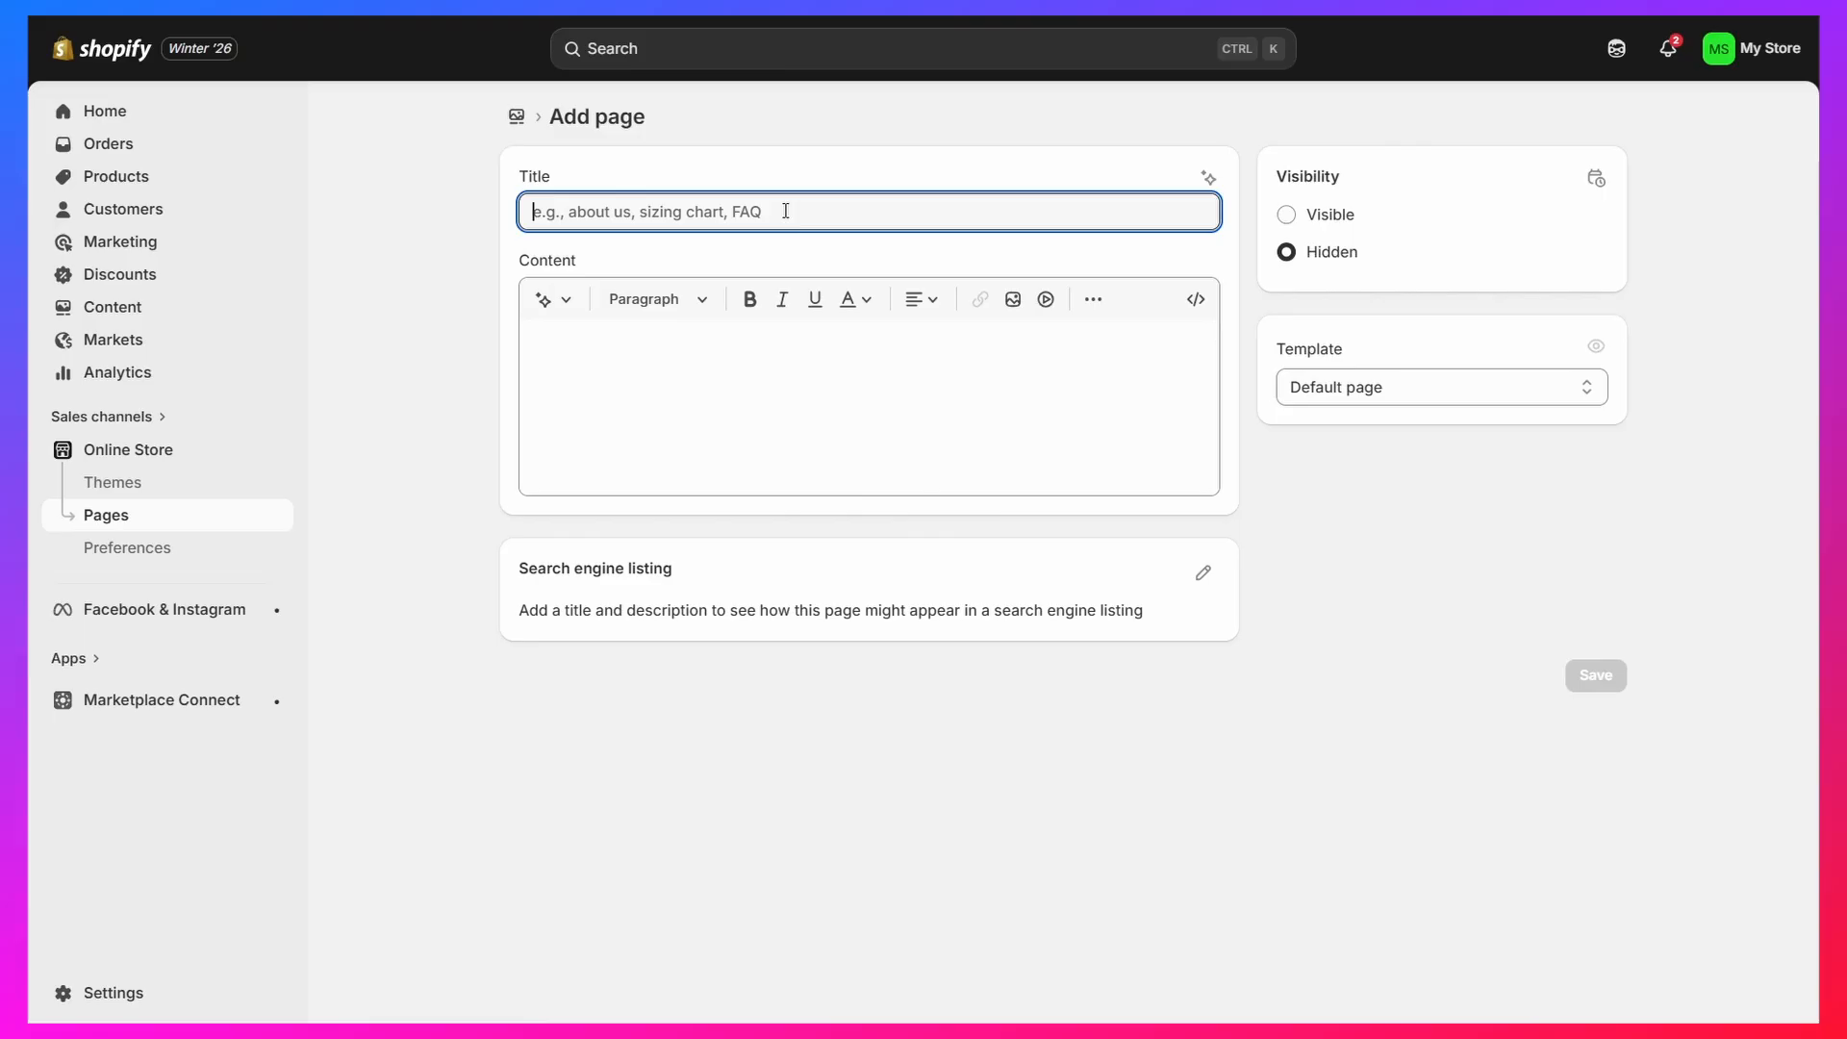
{"action": "type", "text": "iguh"}
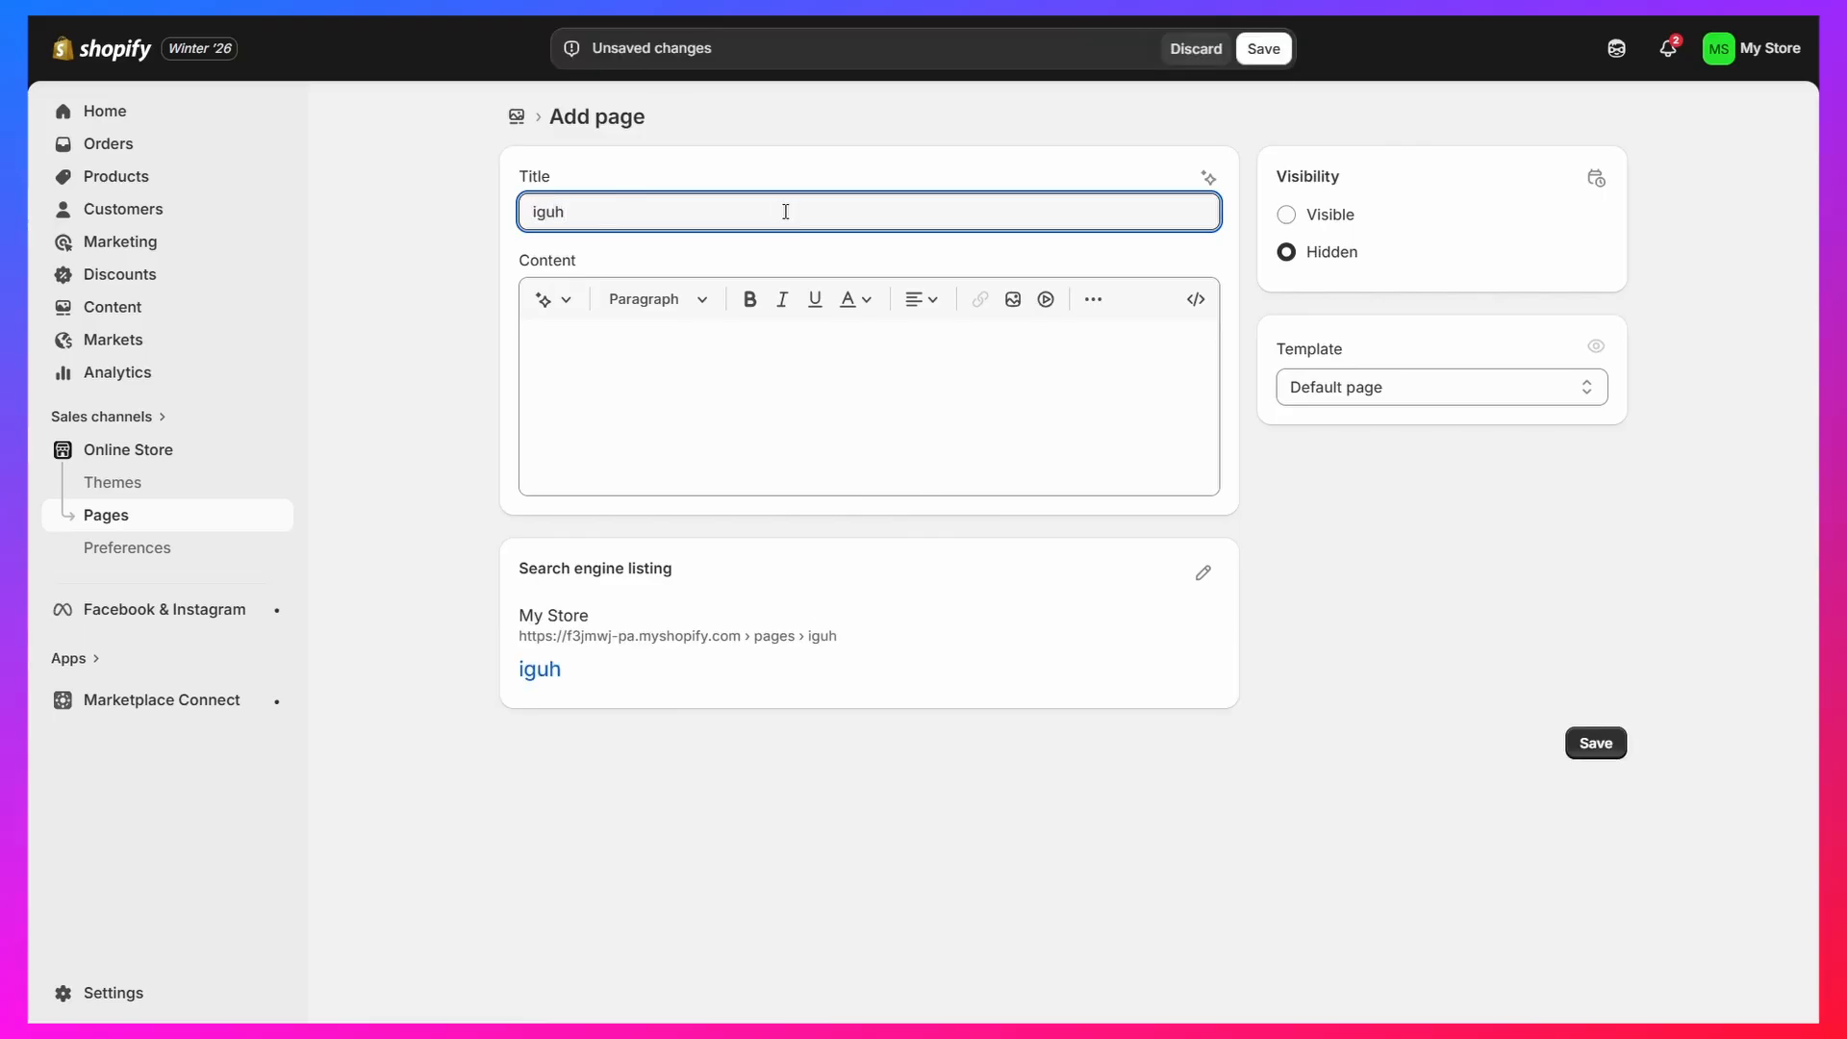
Show the page content as HTML and paste in the copied landing page code
{"action": "left_click", "coordinate": [783, 358]}
{"action": "left_click", "coordinate": [1197, 301]}
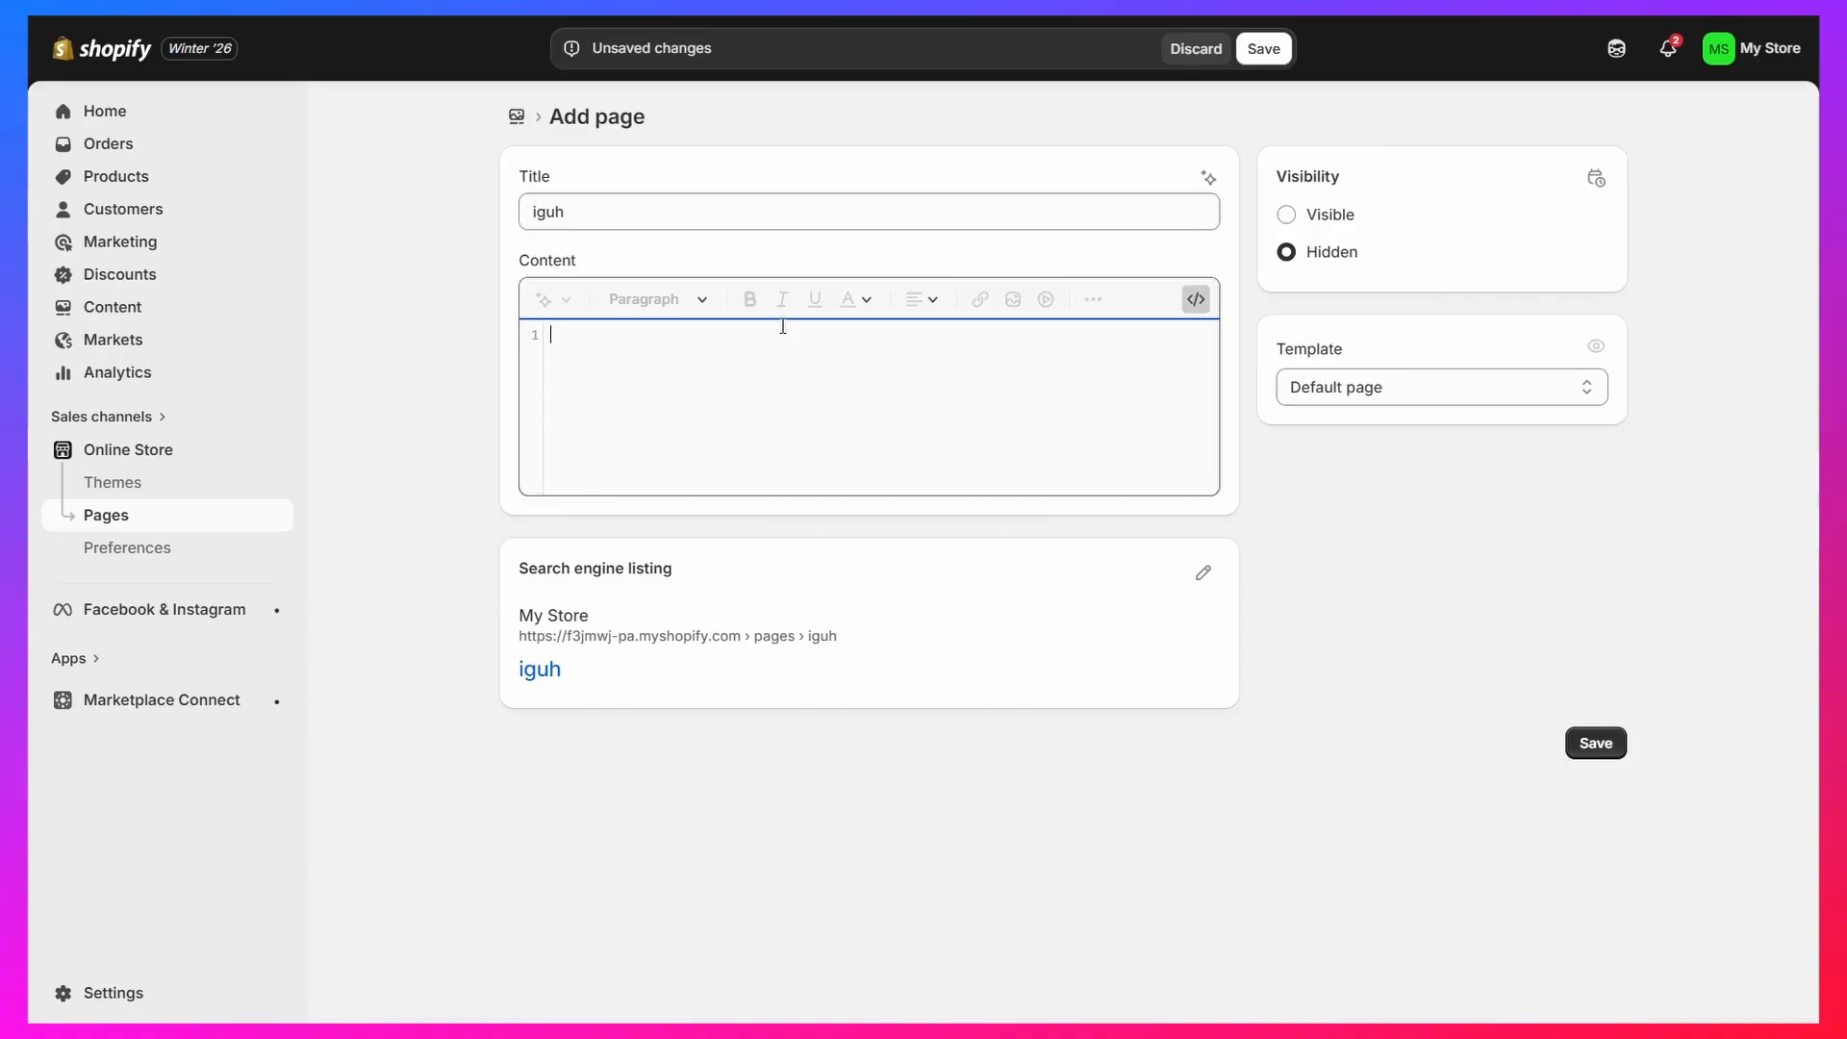
{"action": "key", "text": "ctrl+v"}
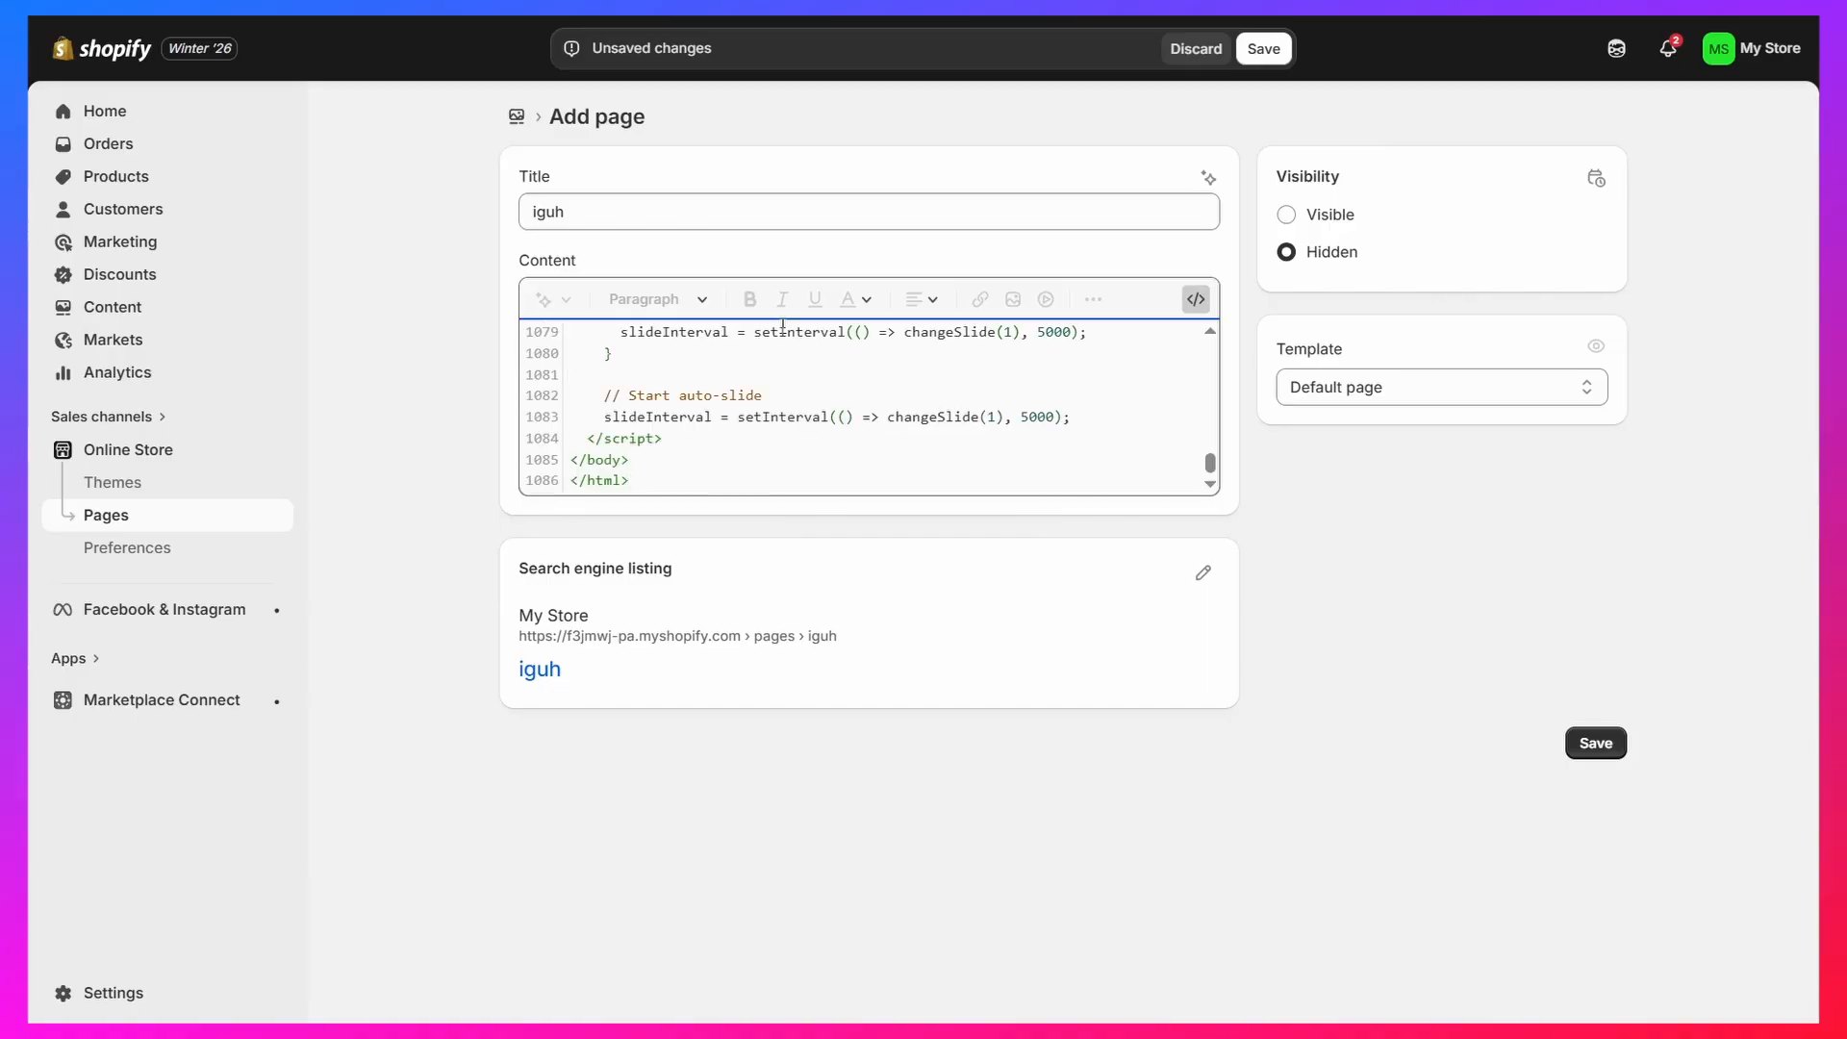
Set the page's visibility to Visible, save it, and open the page in the online store
{"action": "left_click", "coordinate": [1286, 214]}
{"action": "left_click", "coordinate": [1595, 742]}
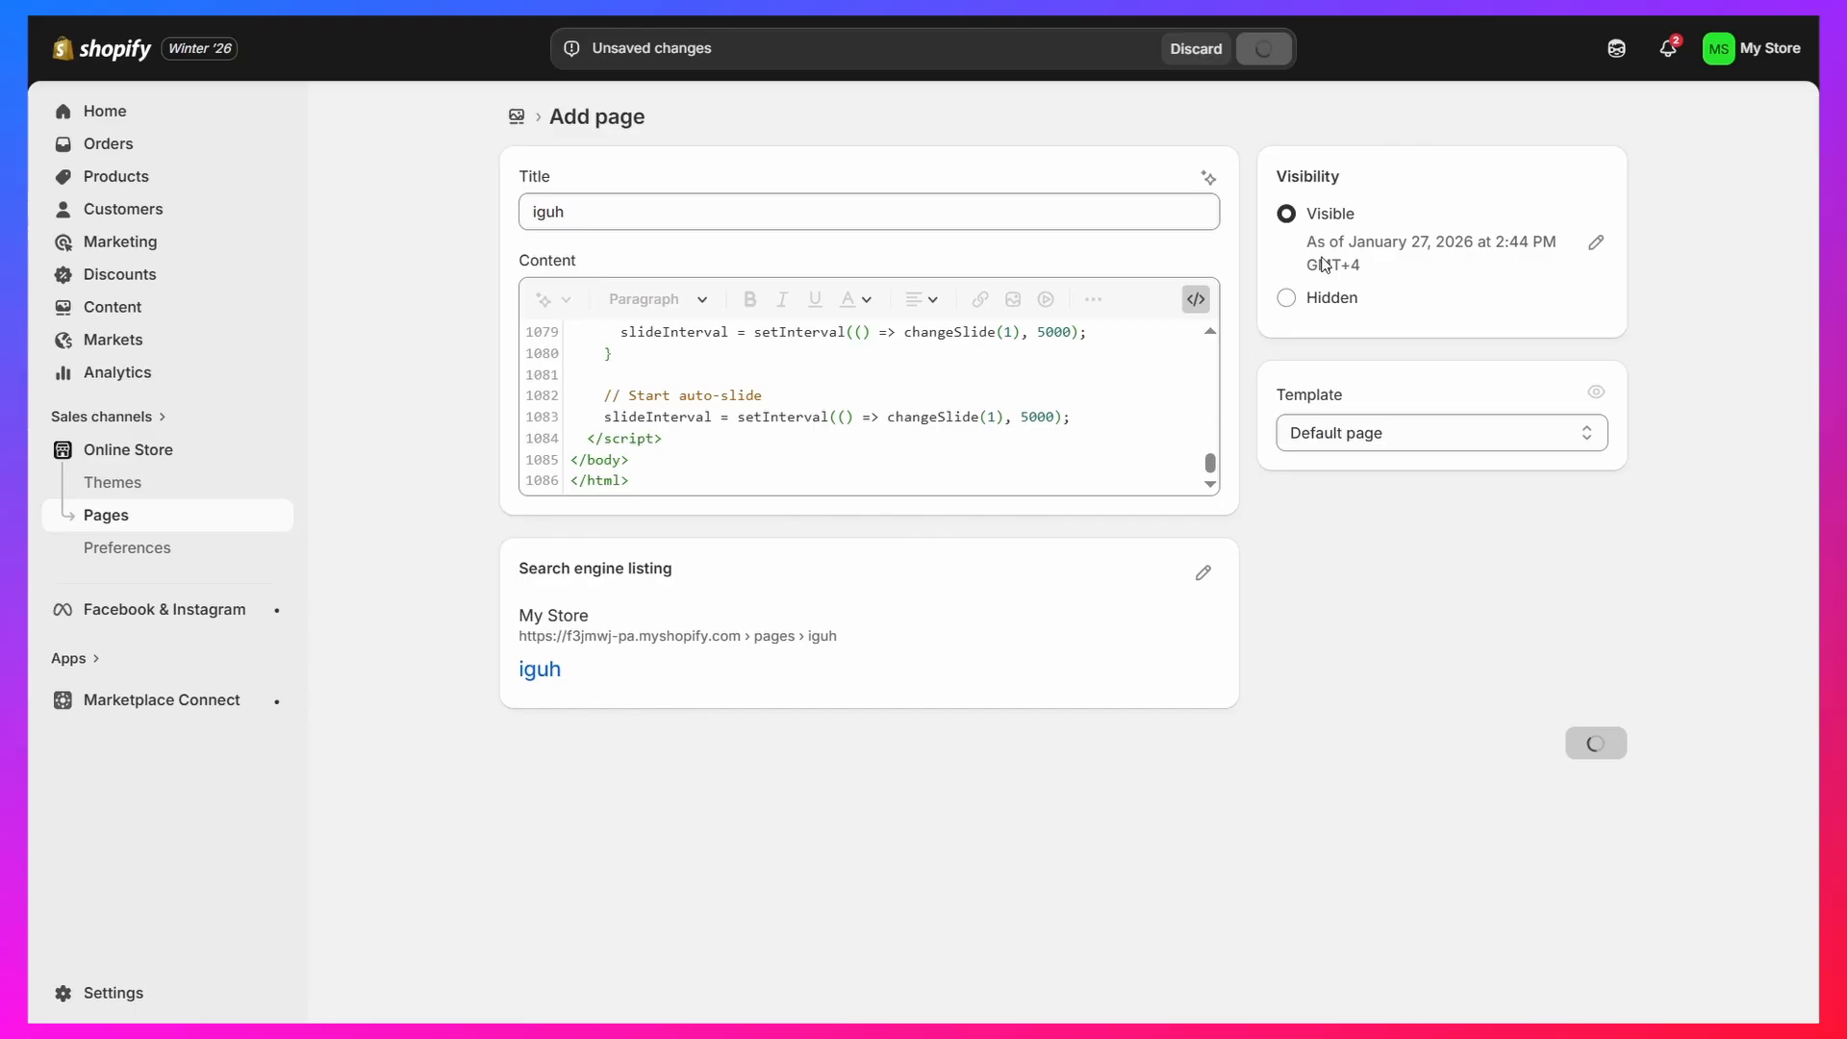
{"action": "left_click", "coordinate": [1364, 116]}
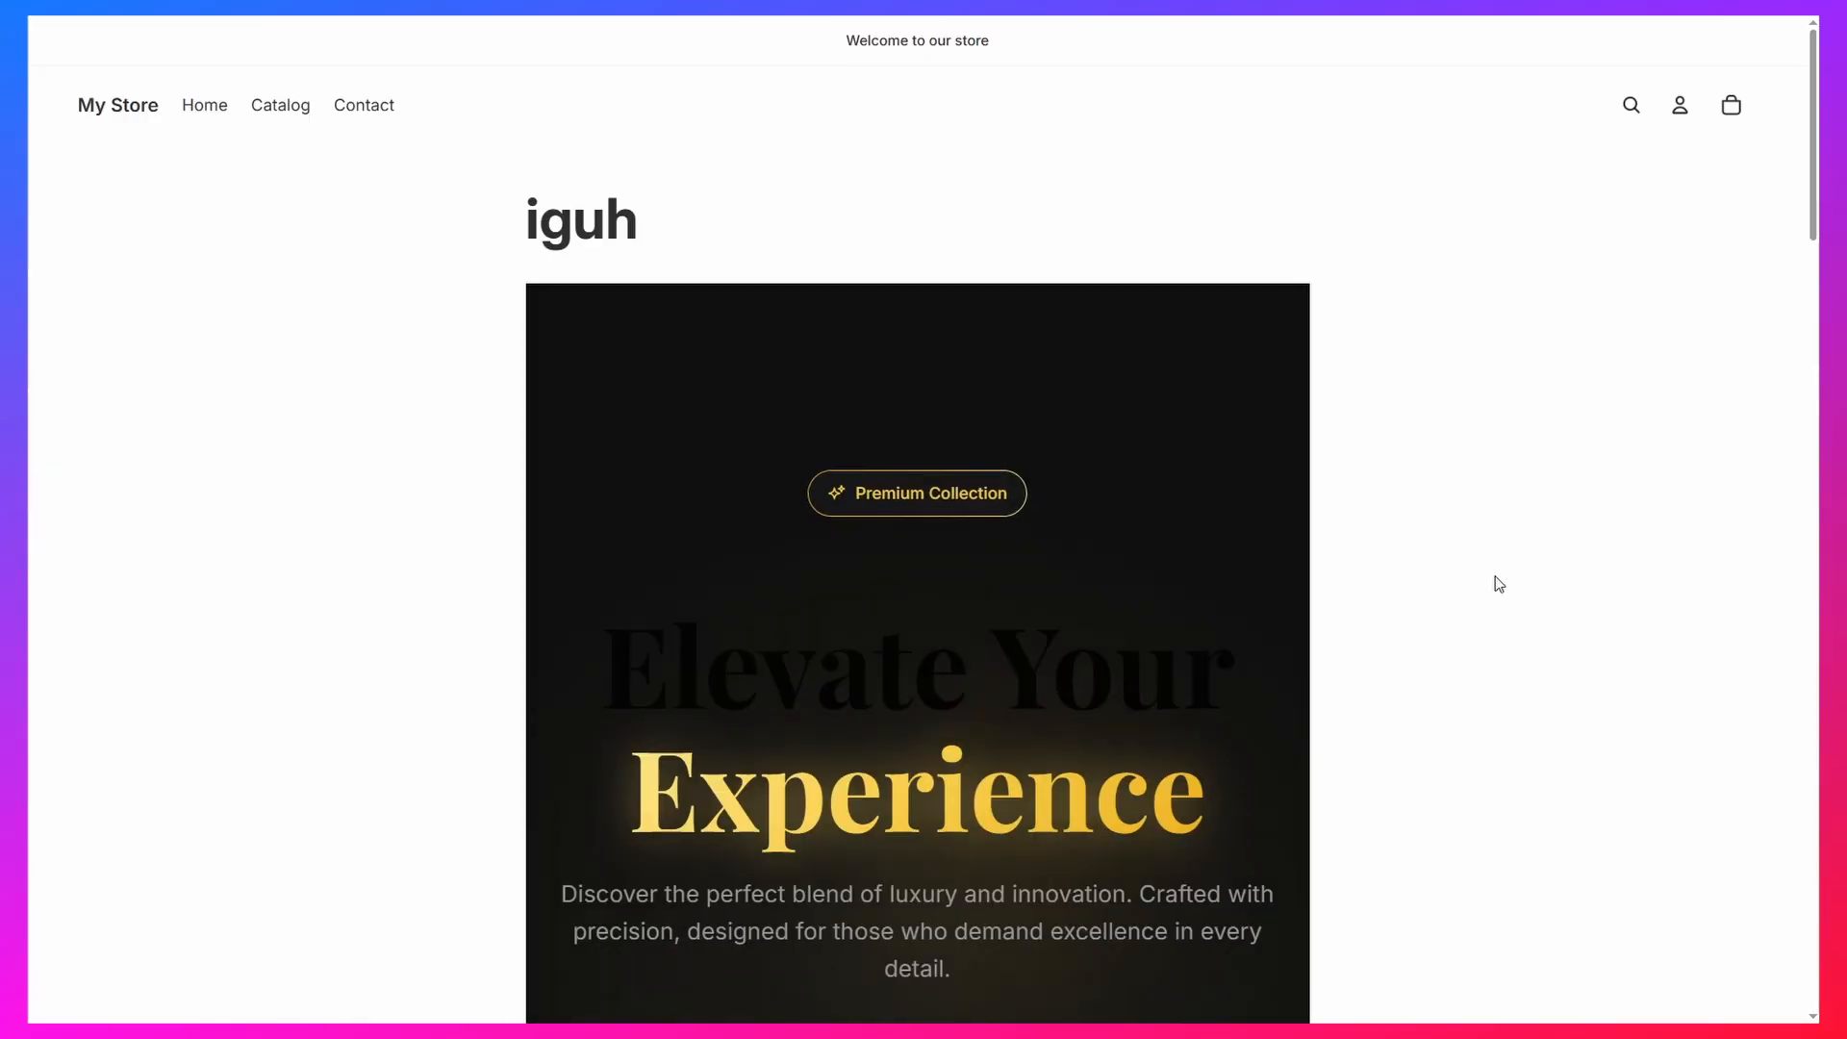
Examine how the pasted landing page's hero section and width fit within the store's page layout
{"action": "scroll", "coordinate": [804, 503], "scroll_direction": "down", "scroll_amount": 4}
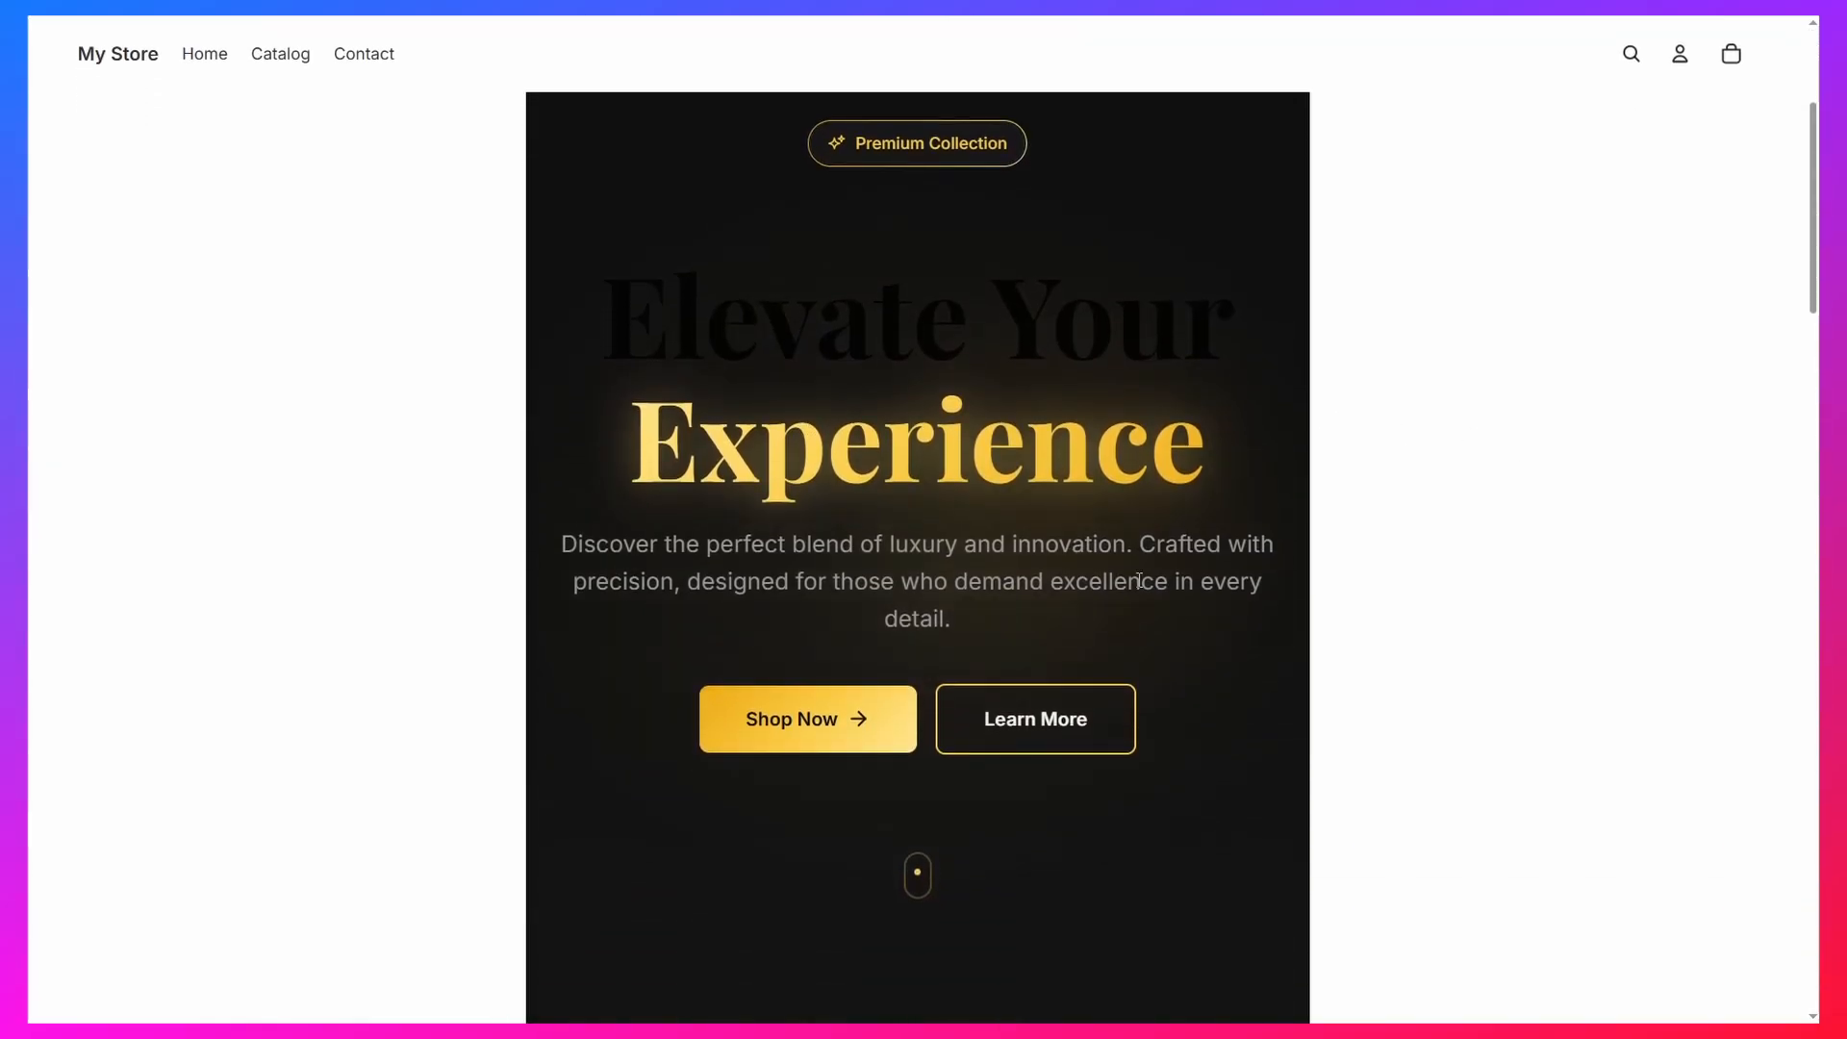
{"action": "scroll", "coordinate": [1138, 580], "scroll_direction": "down", "scroll_amount": 7}
{"action": "scroll", "coordinate": [1026, 494], "scroll_direction": "up", "scroll_amount": 11}
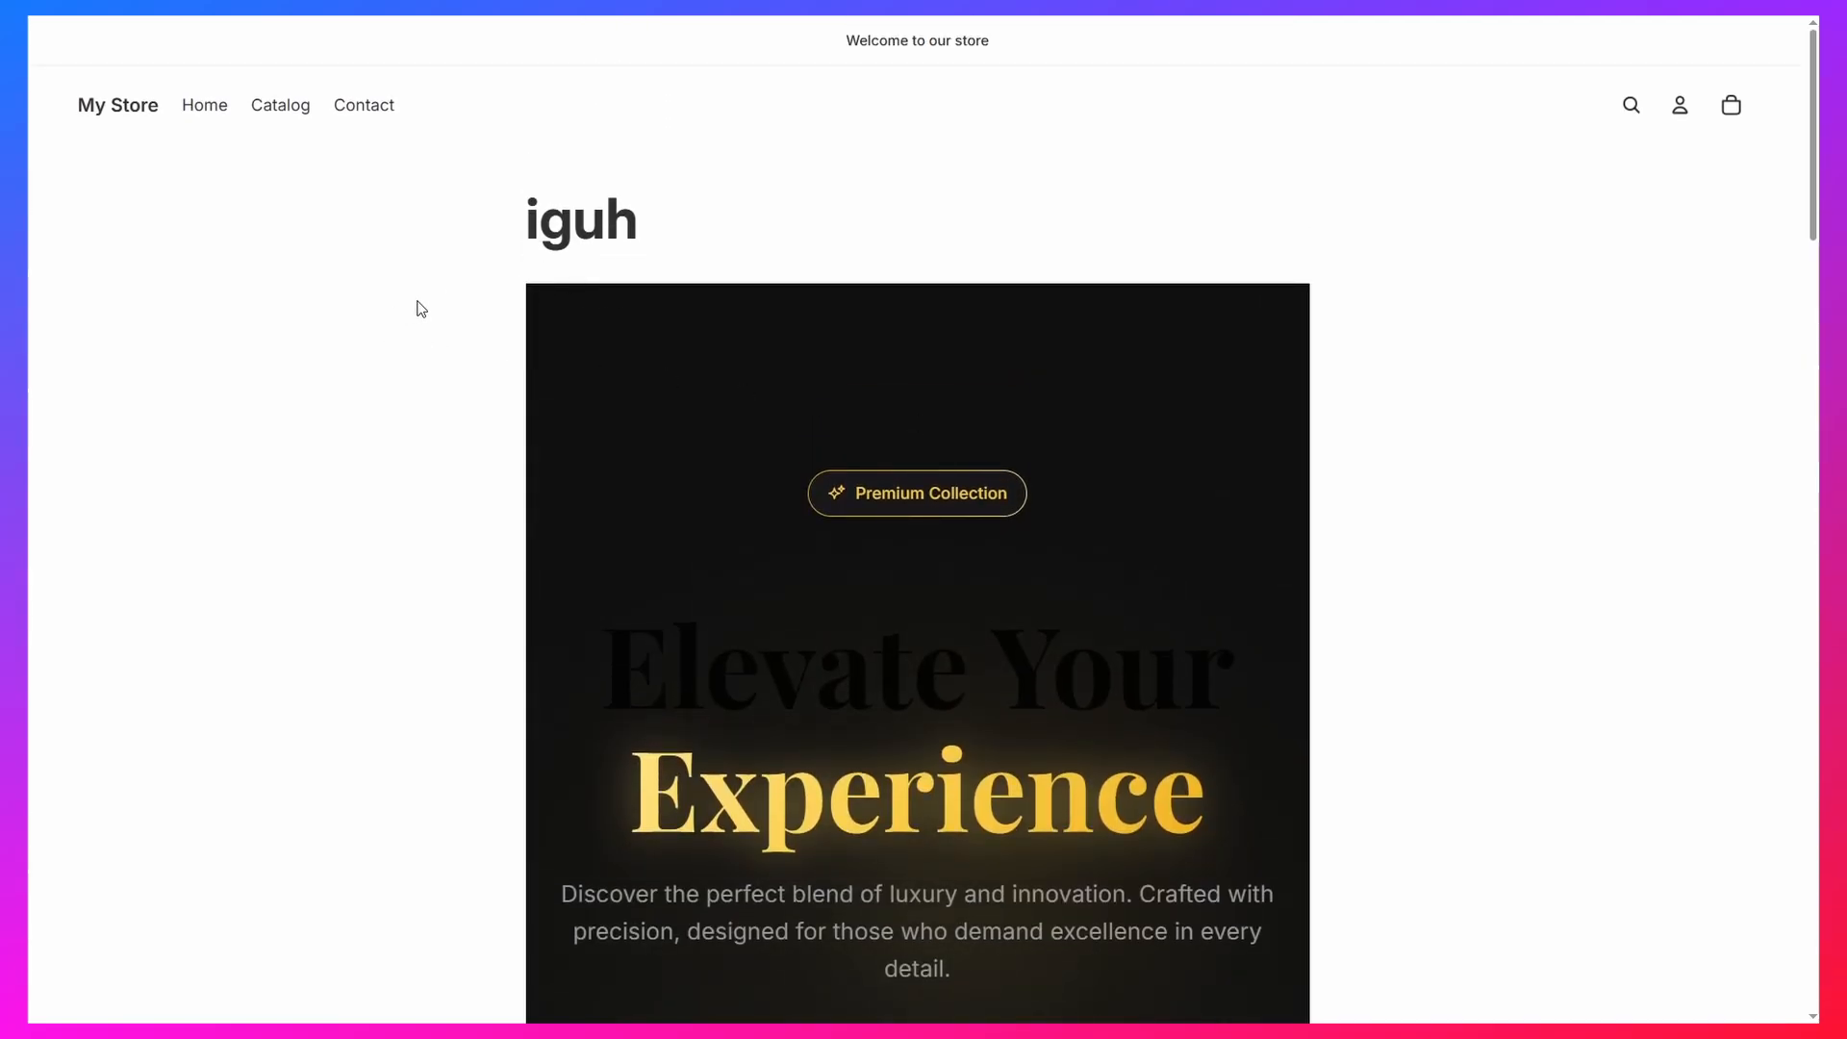
{"action": "scroll", "coordinate": [1298, 621], "scroll_direction": "down", "scroll_amount": 12}
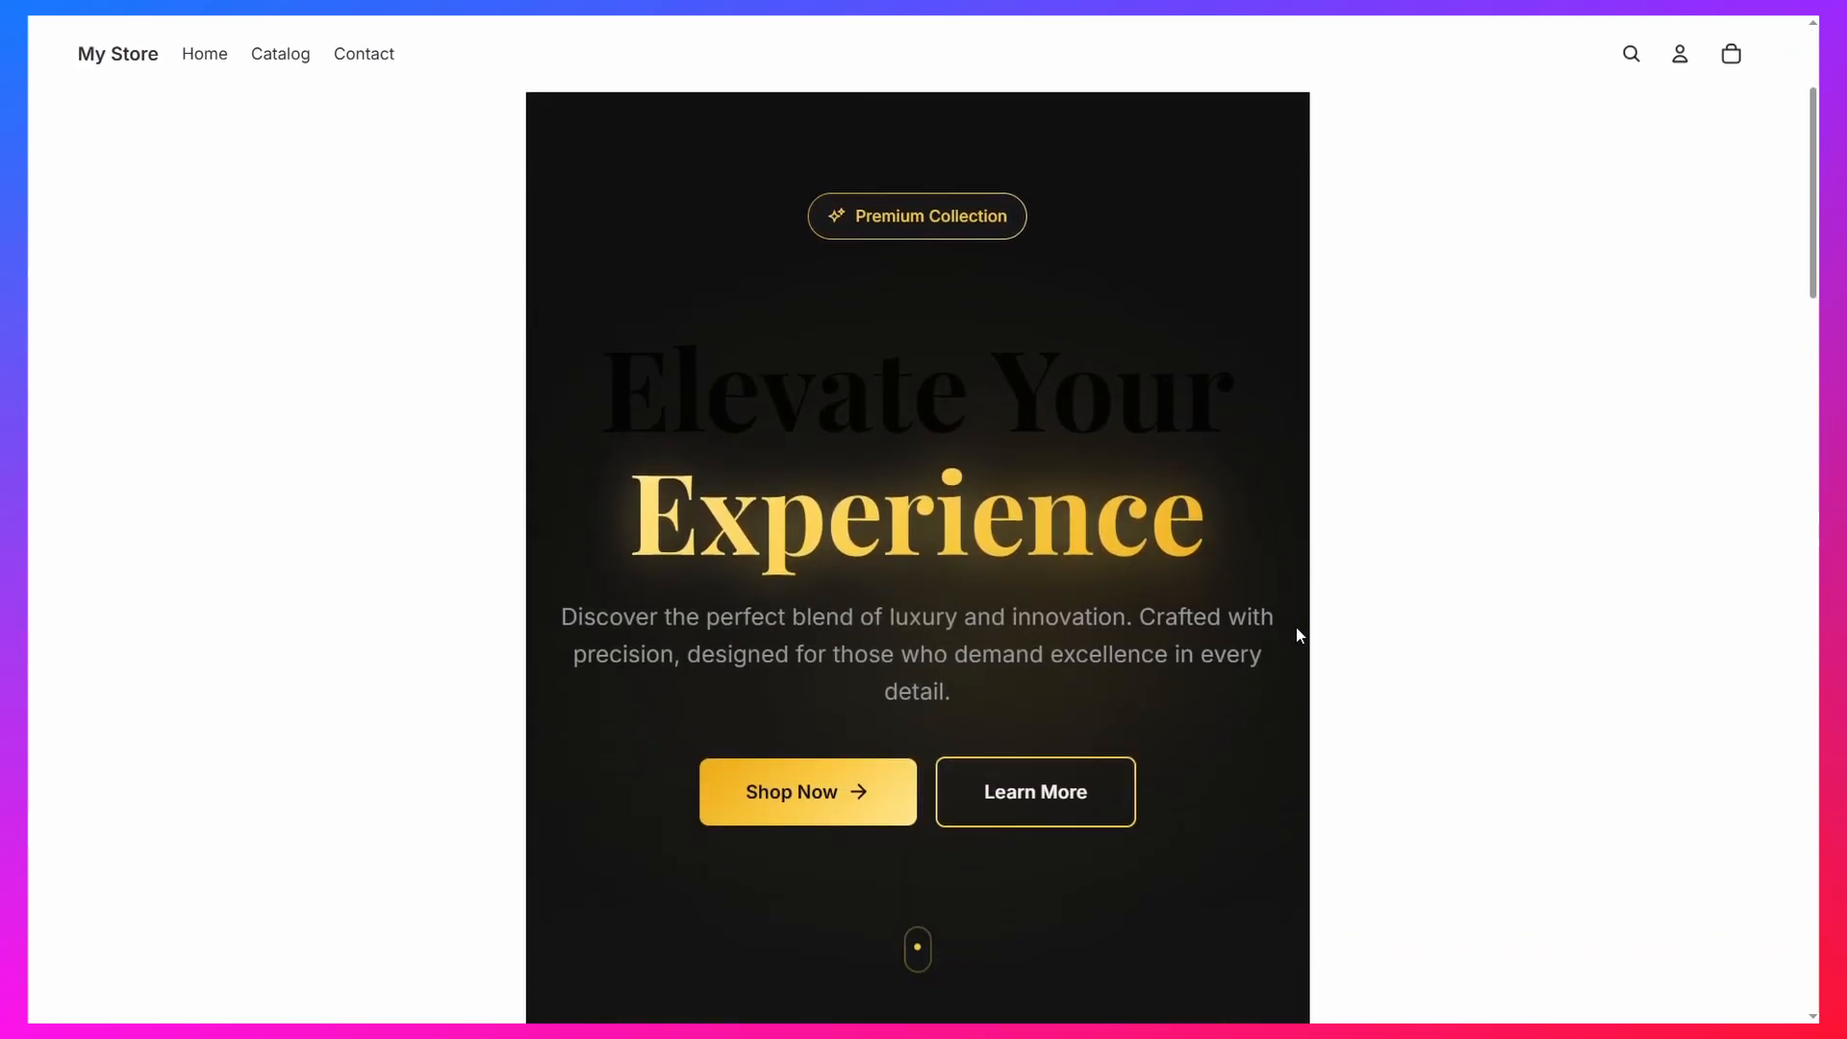
{"action": "scroll", "coordinate": [1270, 591], "scroll_direction": "up", "scroll_amount": 12}
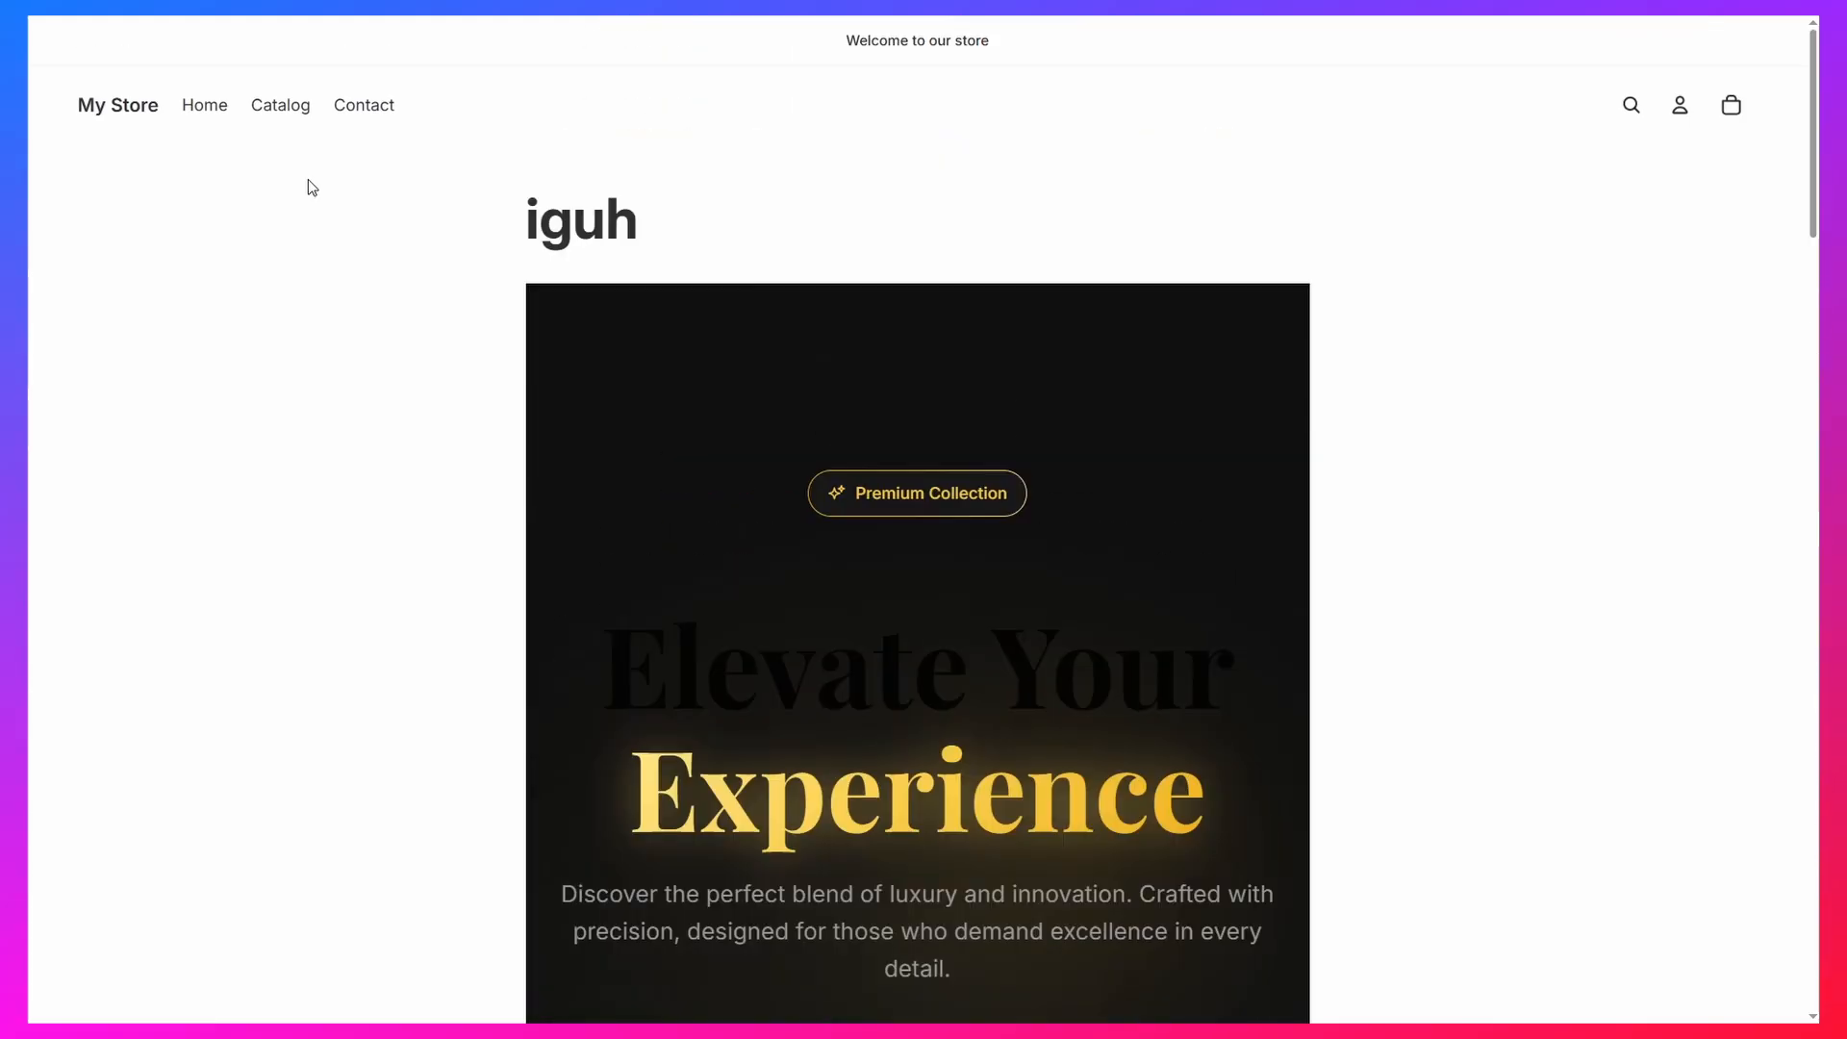
Examine the page title above the landing page, and look through its hero, slideshow and features sections
{"action": "left_click_drag", "start_coordinate": [531, 216], "coordinate": [696, 210]}
{"action": "left_click", "coordinate": [1215, 169]}
{"action": "scroll", "coordinate": [397, 631], "scroll_direction": "down", "scroll_amount": 5}
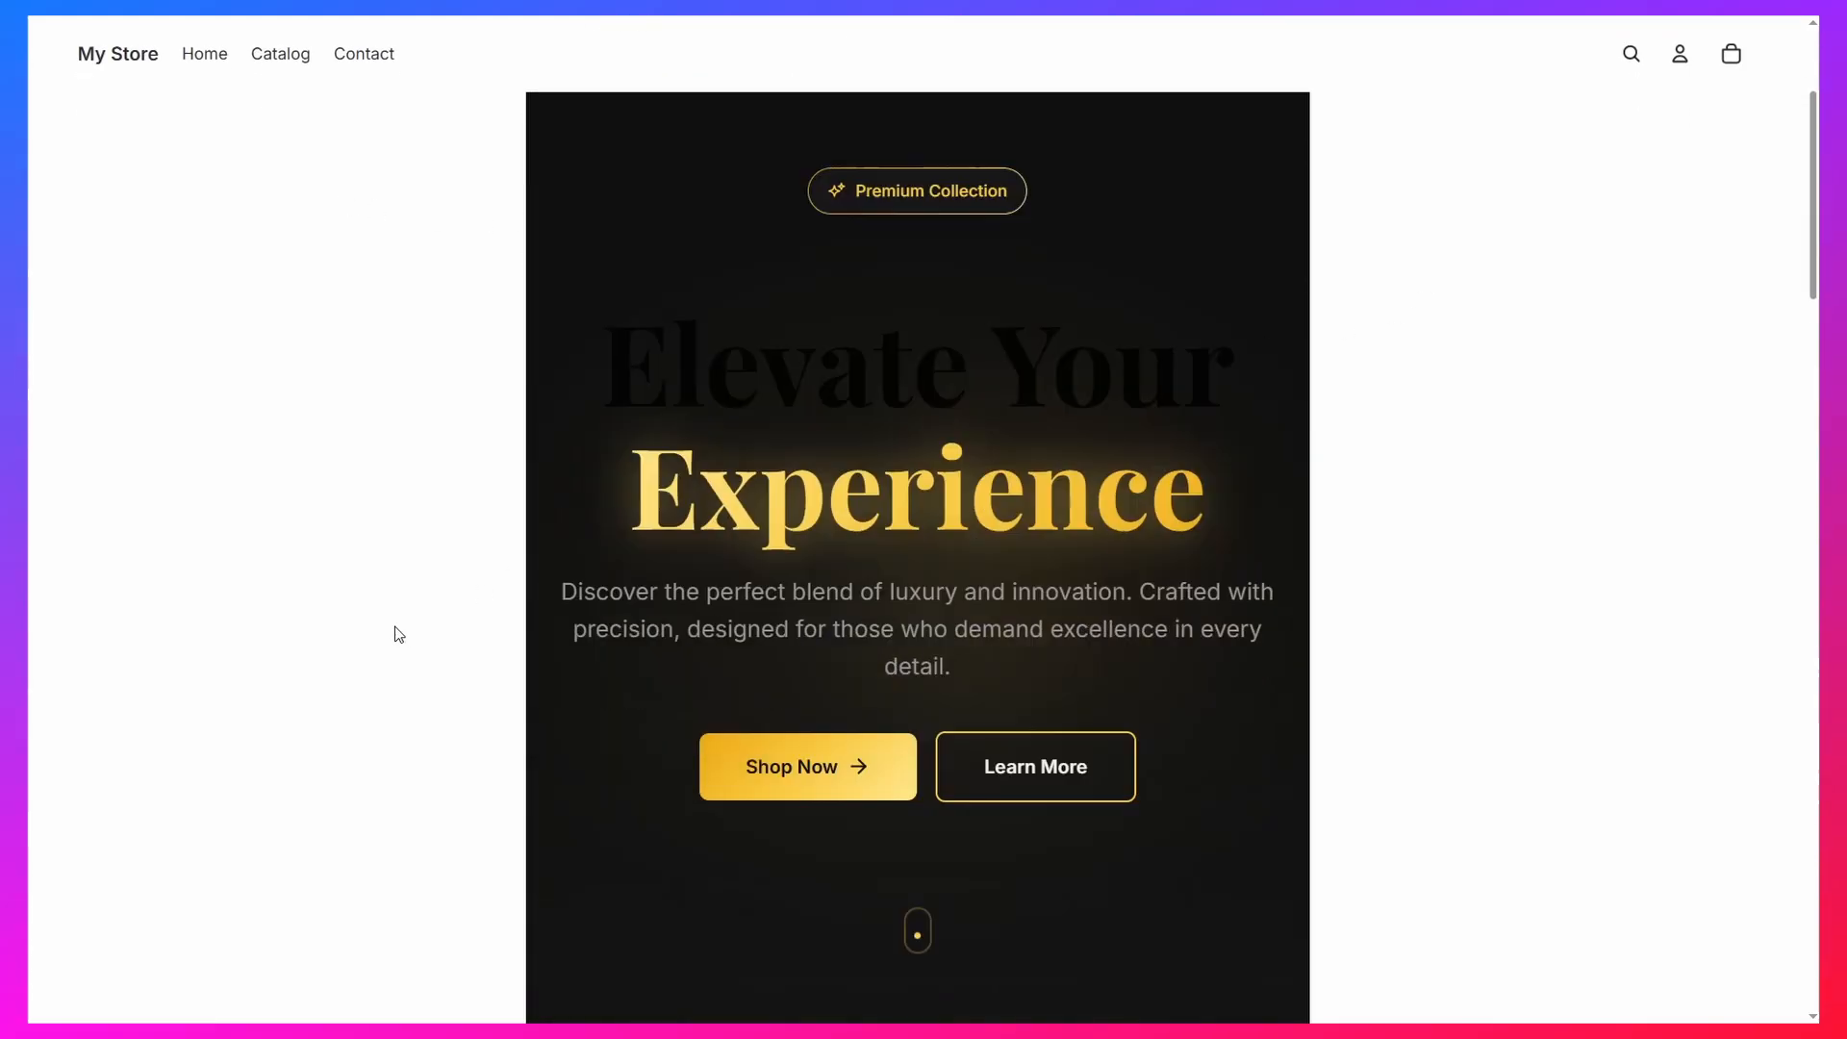
{"action": "scroll", "coordinate": [288, 673], "scroll_direction": "up", "scroll_amount": 4}
{"action": "scroll", "coordinate": [283, 715], "scroll_direction": "up", "scroll_amount": 1}
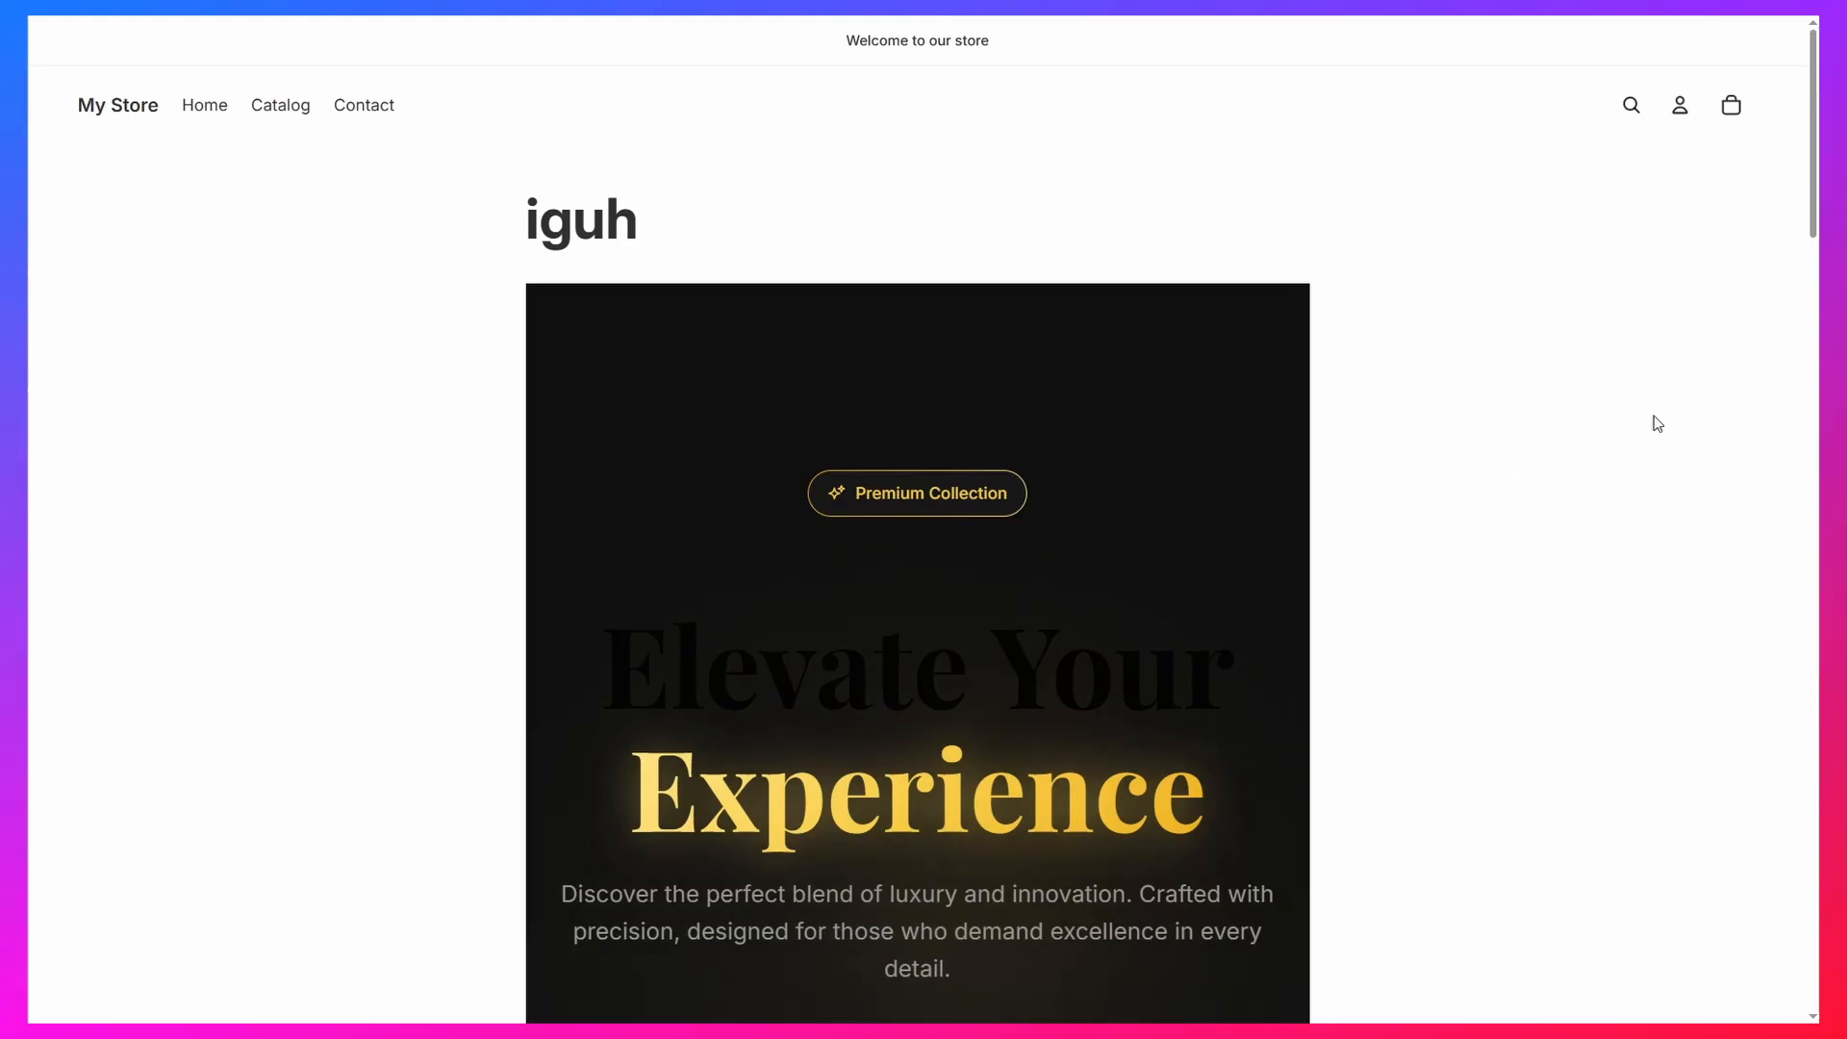
{"action": "scroll", "coordinate": [1352, 548], "scroll_direction": "down", "scroll_amount": 10}
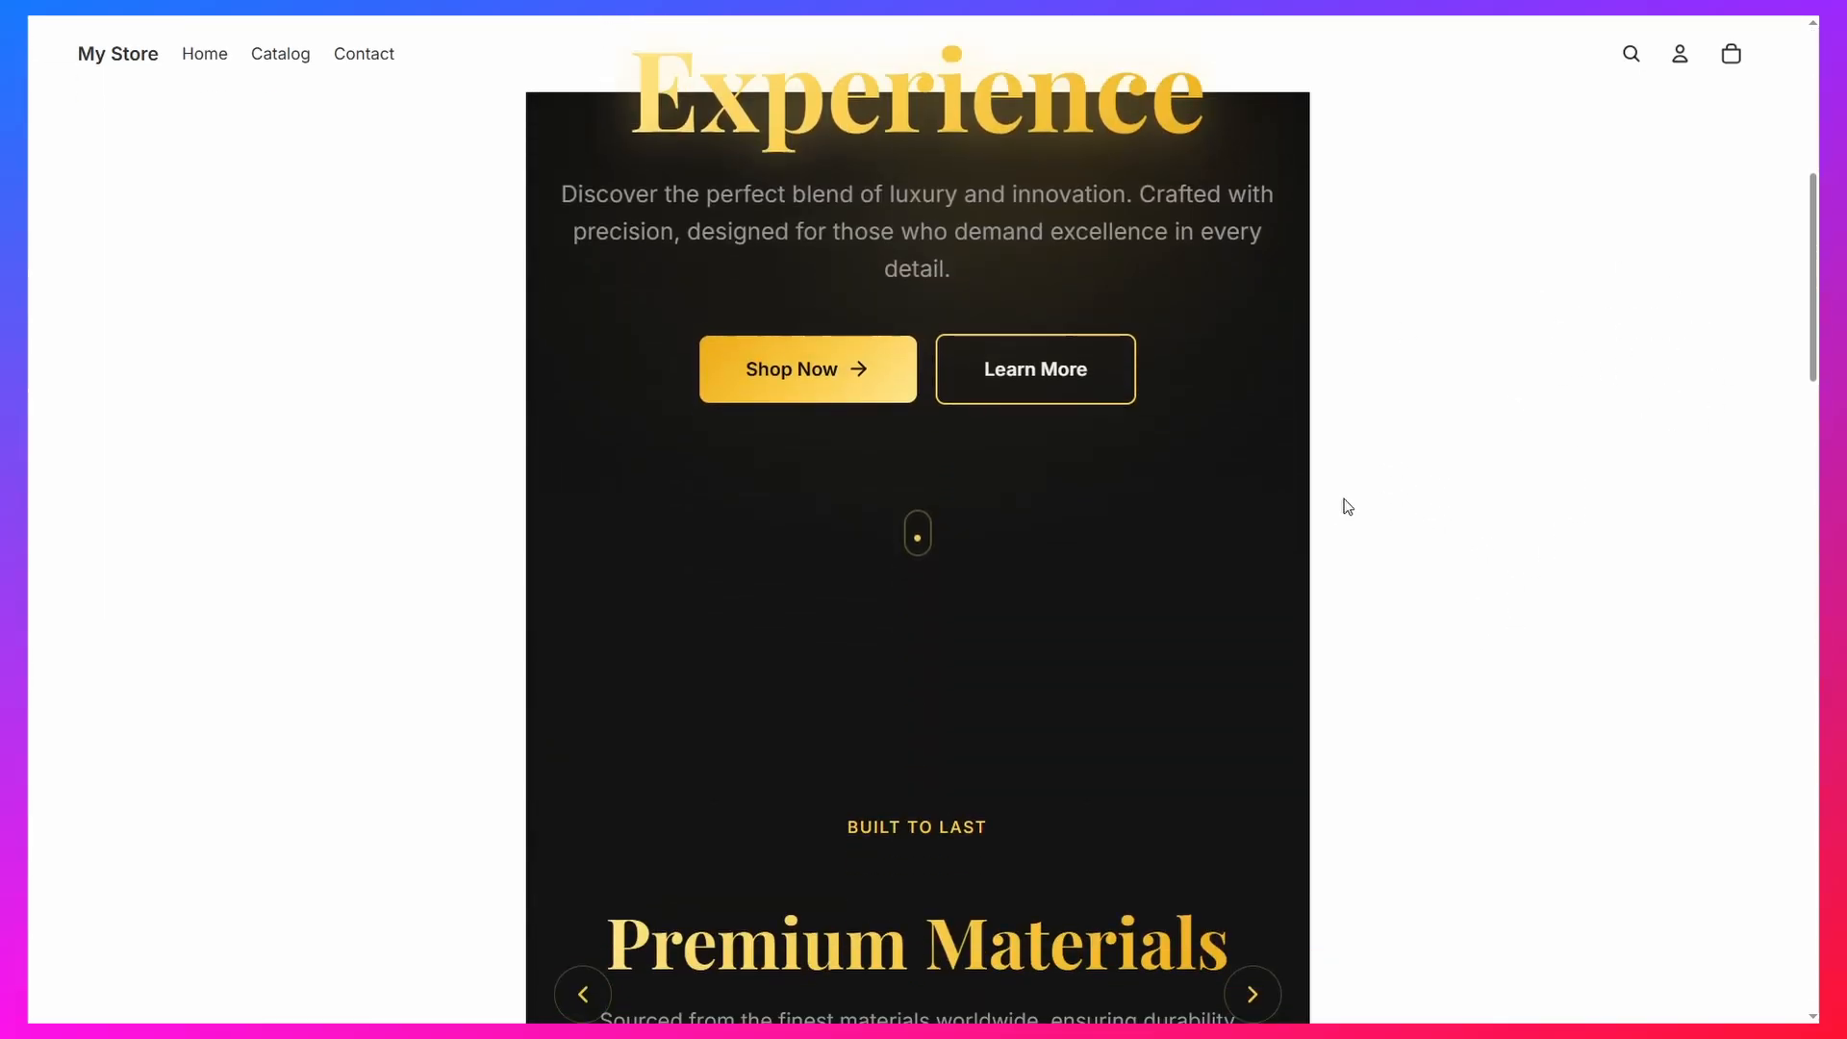
{"action": "scroll", "coordinate": [1347, 507], "scroll_direction": "down", "scroll_amount": 5}
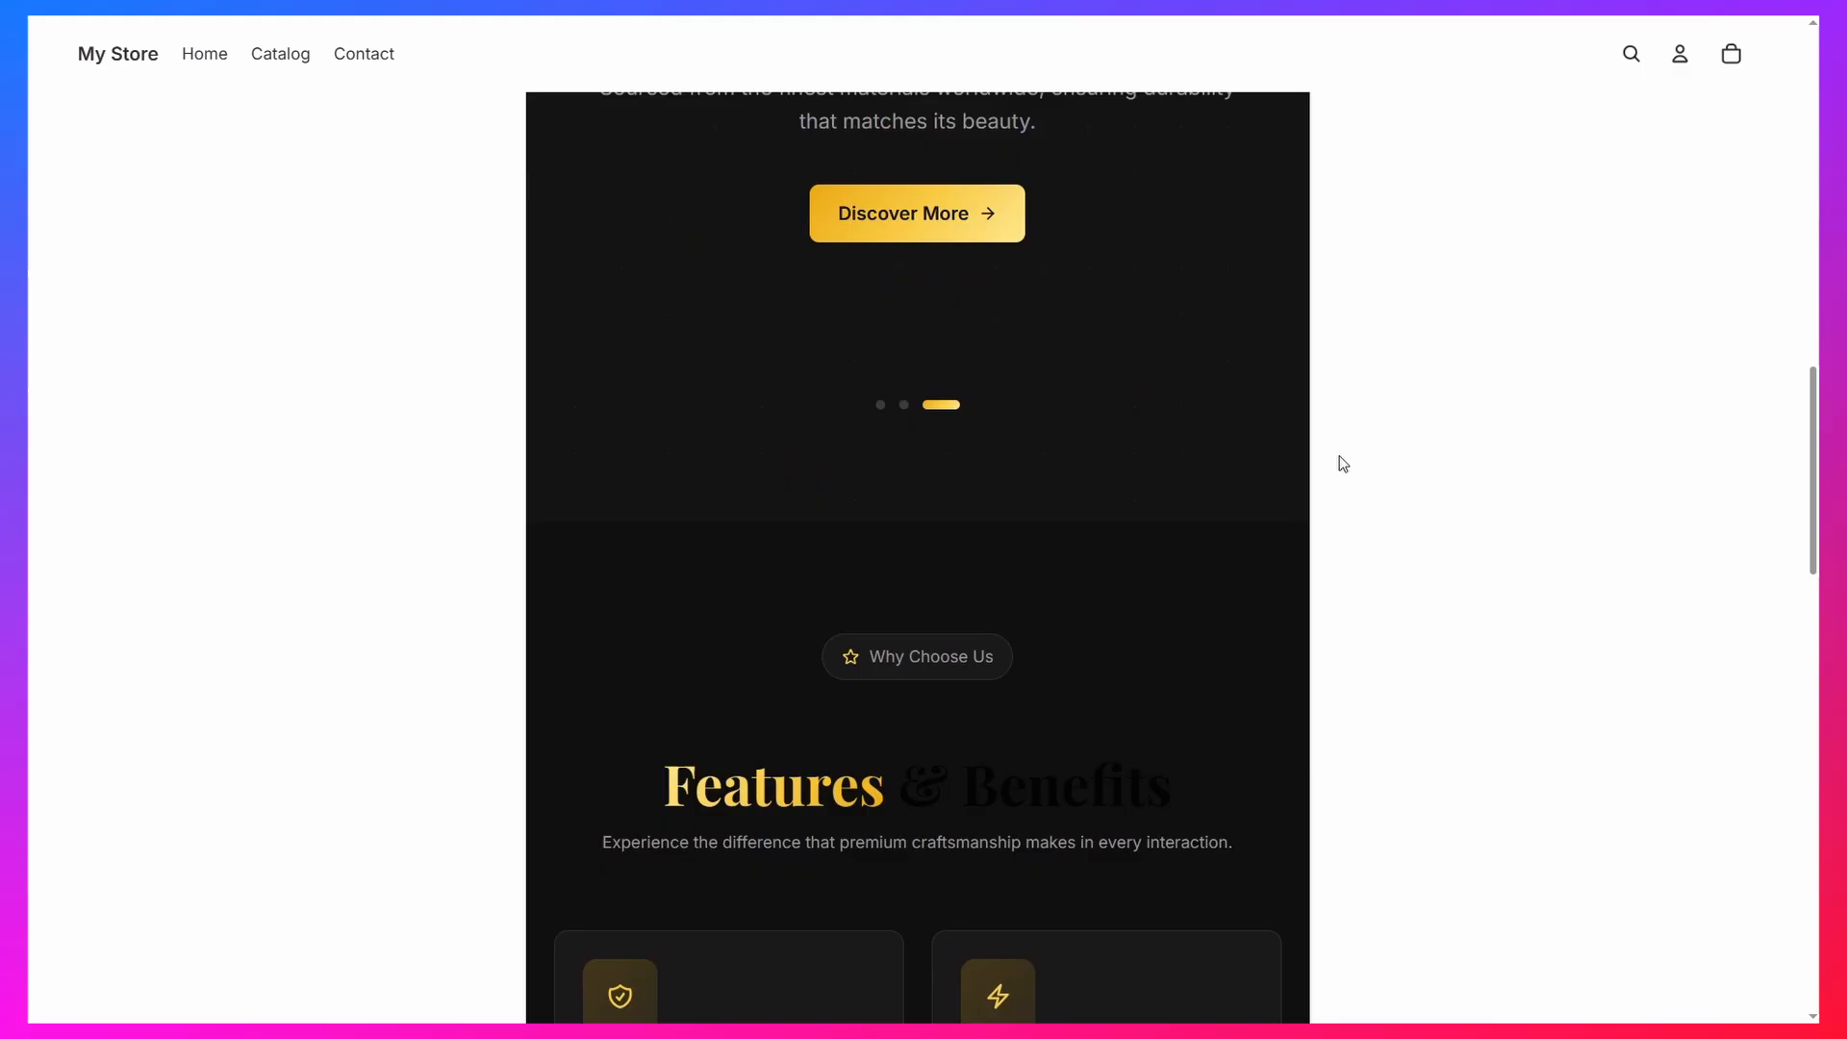